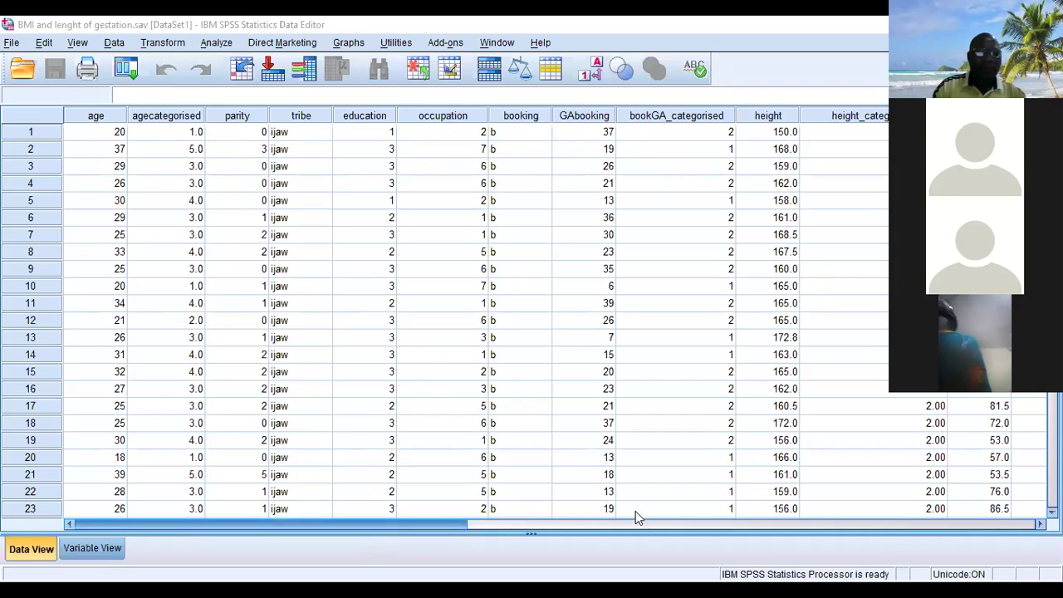
- Examine the dataset's columns from age through birth weight, including height, weight, BMI and their categorised versions
{"action": "scroll", "coordinate": [702, 503], "scroll_direction": "right", "scroll_amount": 5}
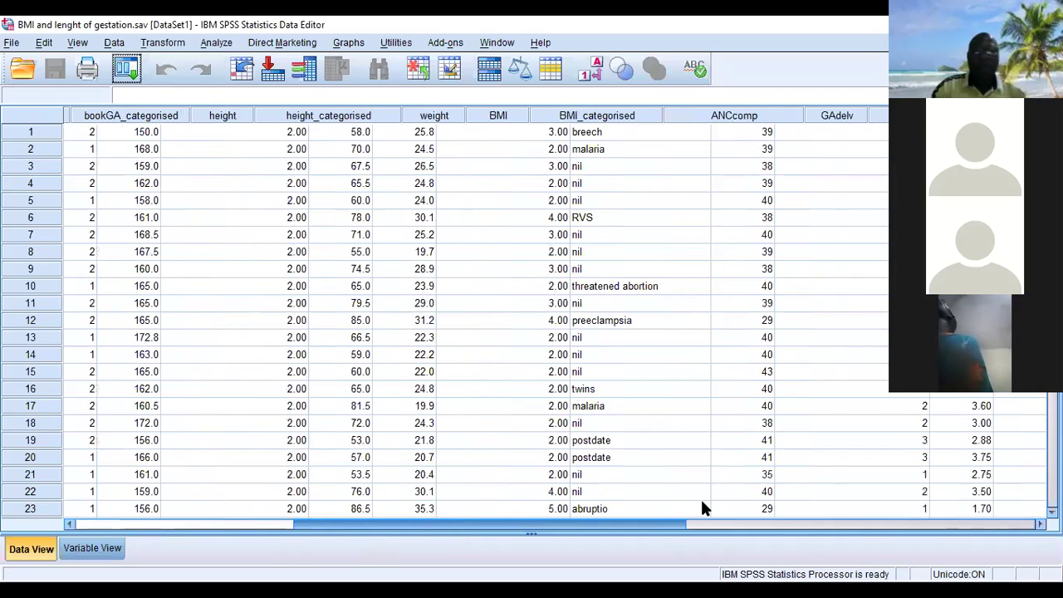
{"action": "scroll", "coordinate": [686, 498], "scroll_direction": "right", "scroll_amount": 3}
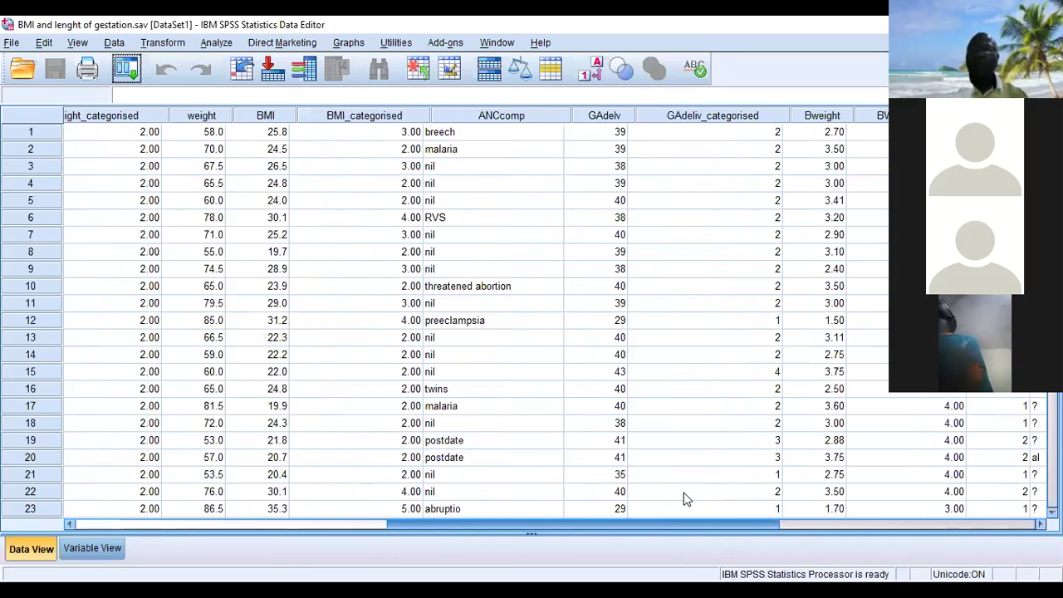
{"action": "scroll", "coordinate": [185, 228], "scroll_direction": "left", "scroll_amount": 8}
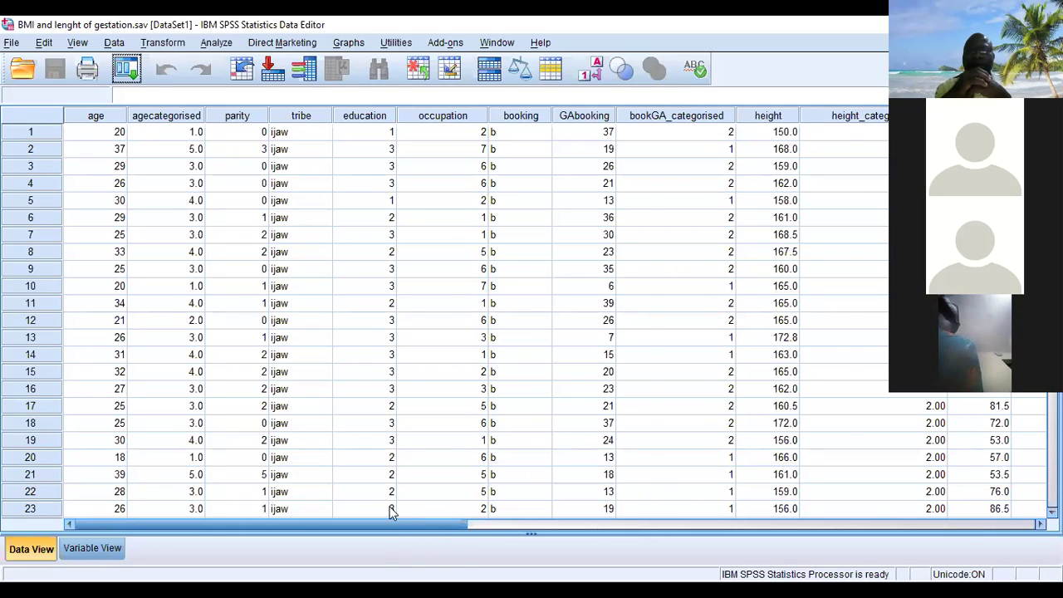
{"action": "scroll", "coordinate": [434, 528], "scroll_direction": "right", "scroll_amount": 1}
{"action": "left_click", "coordinate": [432, 508]}
{"action": "key", "text": "Left"}
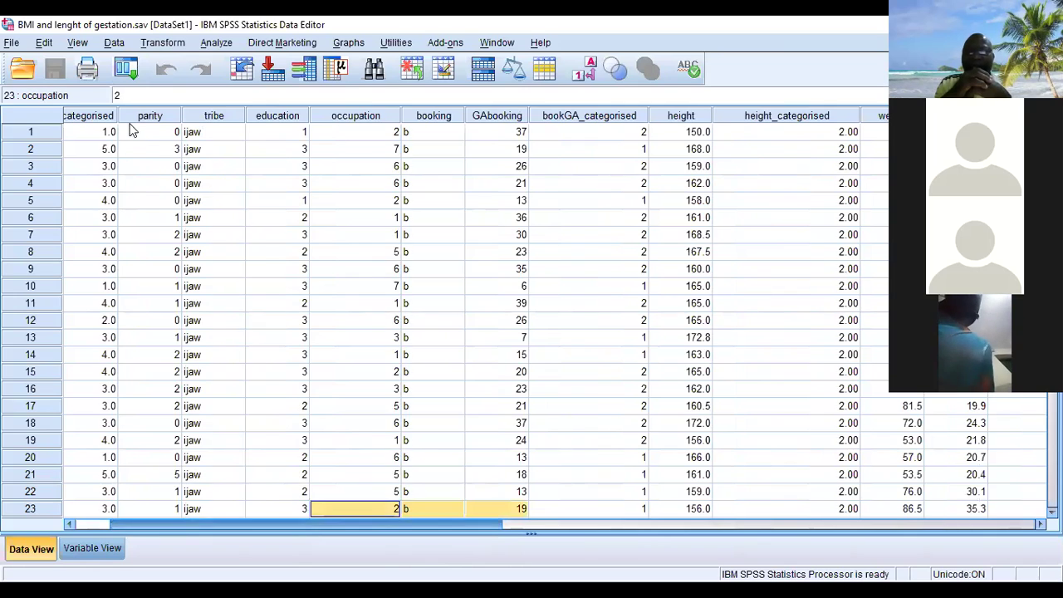
{"action": "scroll", "coordinate": [133, 131], "scroll_direction": "left", "scroll_amount": 2}
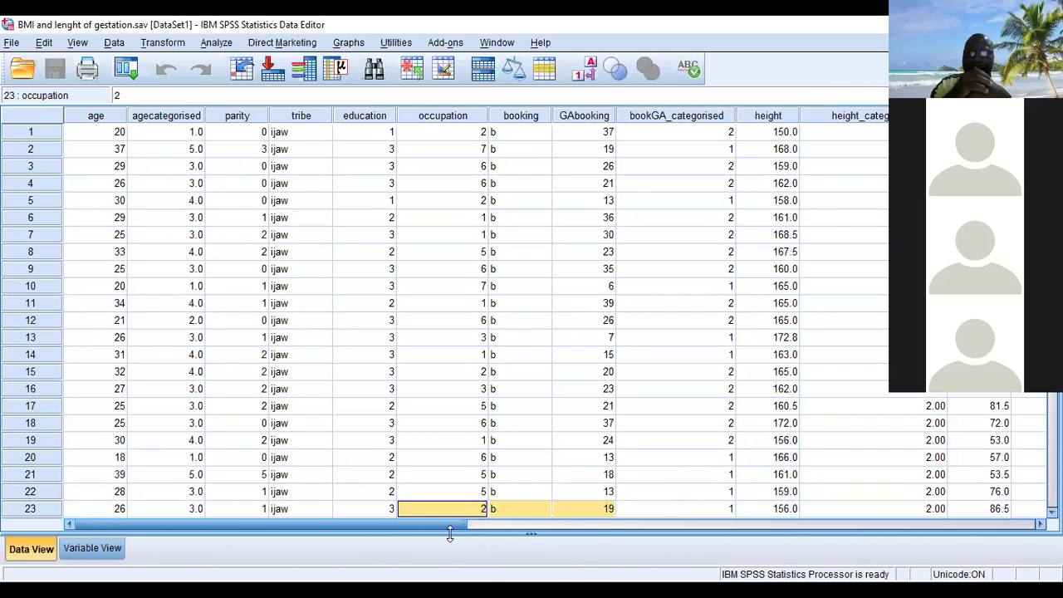
{"action": "left_click_drag", "start_coordinate": [449, 529], "coordinate": [742, 386]}
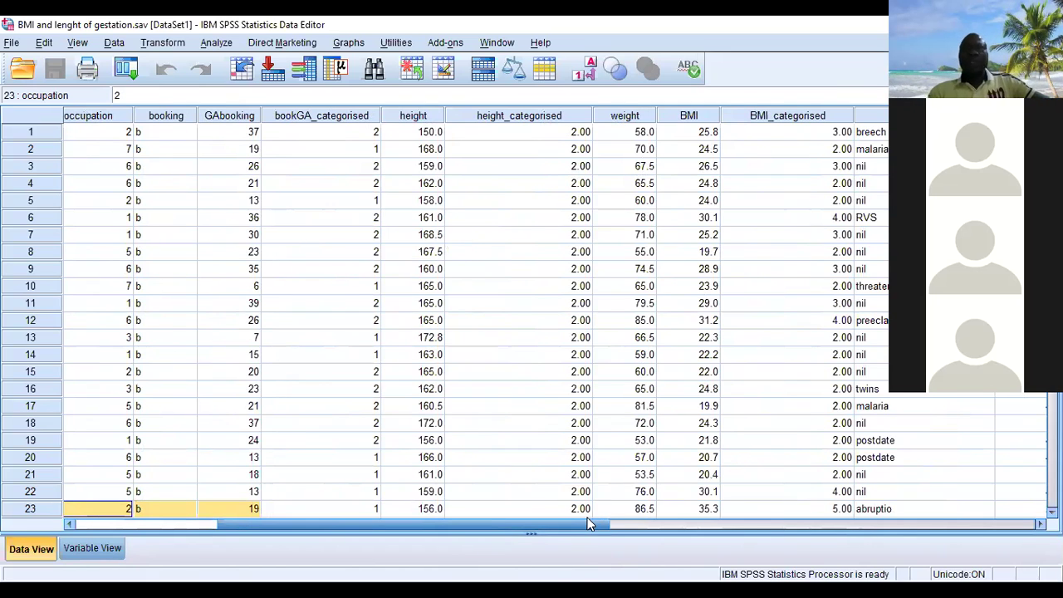
{"action": "mouse_move", "coordinate": [587, 519]}
{"action": "left_mouse_down"}
{"action": "mouse_move", "coordinate": [655, 520]}
{"action": "mouse_move", "coordinate": [392, 520]}
{"action": "mouse_move", "coordinate": [591, 519]}
{"action": "left_mouse_up"}
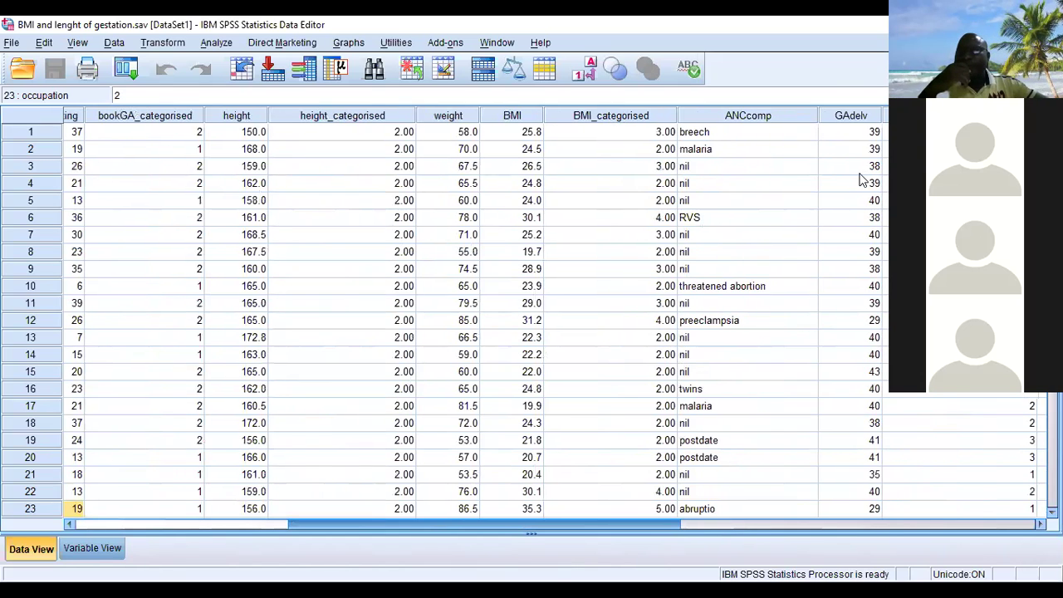
{"action": "scroll", "coordinate": [634, 250], "scroll_direction": "left", "scroll_amount": 2}
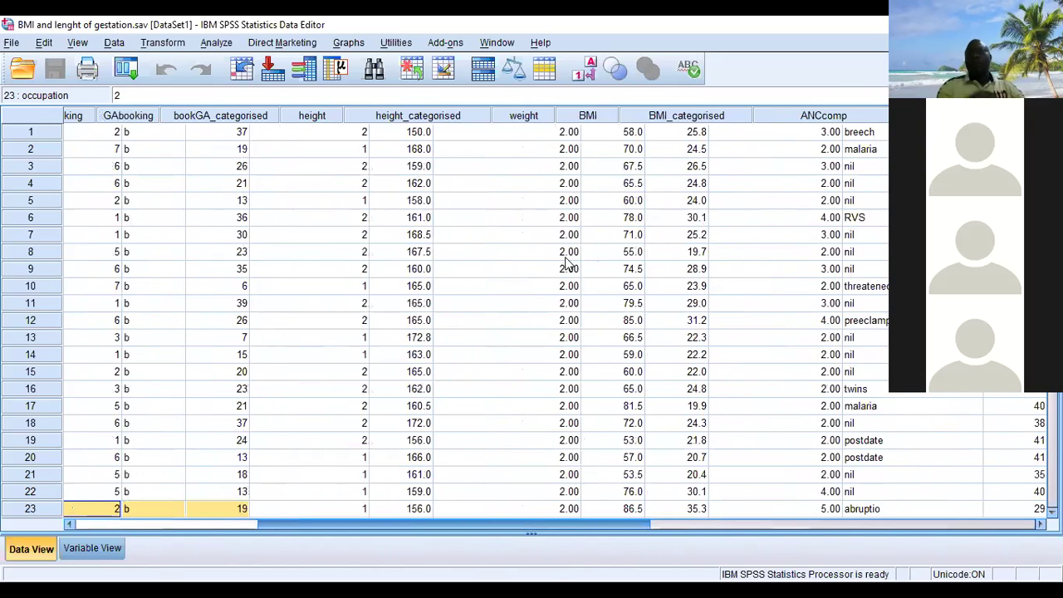
{"action": "scroll", "coordinate": [565, 263], "scroll_direction": "left", "scroll_amount": 5}
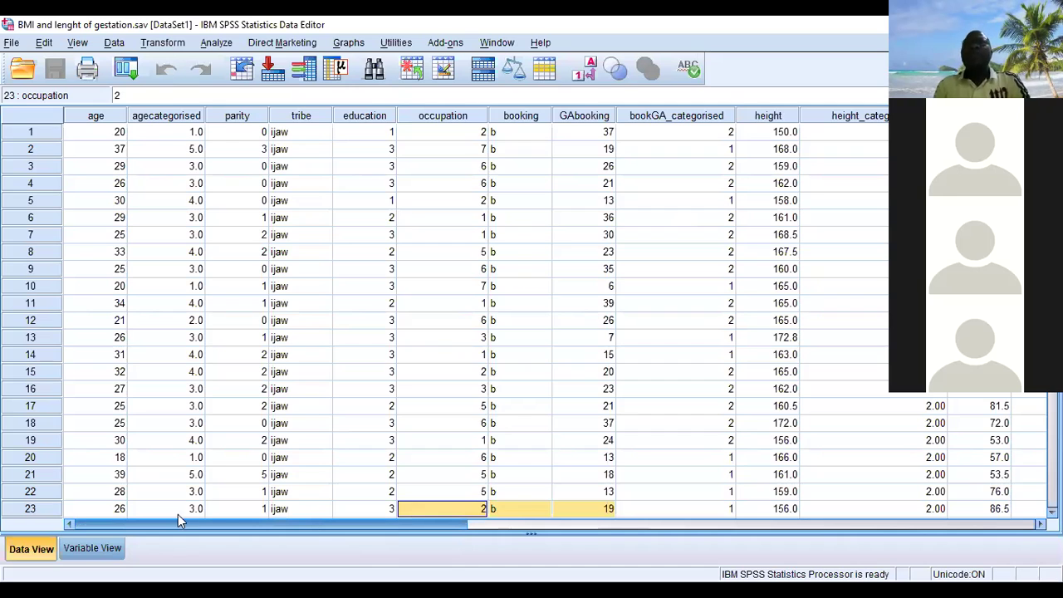
{"action": "left_click_drag", "start_coordinate": [280, 521], "coordinate": [381, 520]}
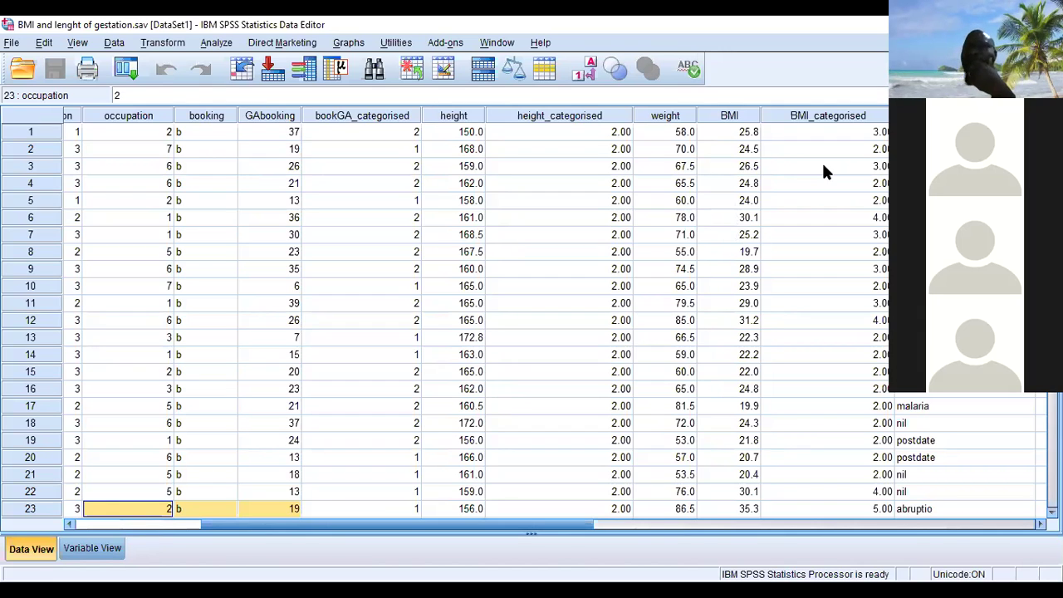
- Start a Compute Variable operation and enter "height in metres" as the target variable name
{"action": "left_click", "coordinate": [225, 44]}
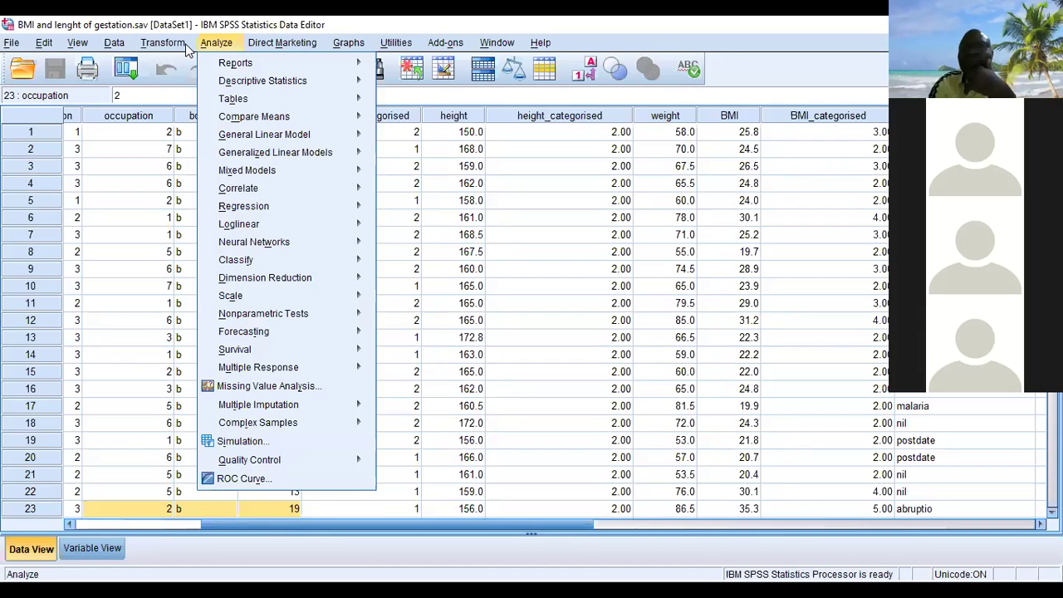
{"action": "mouse_move", "coordinate": [183, 46]}
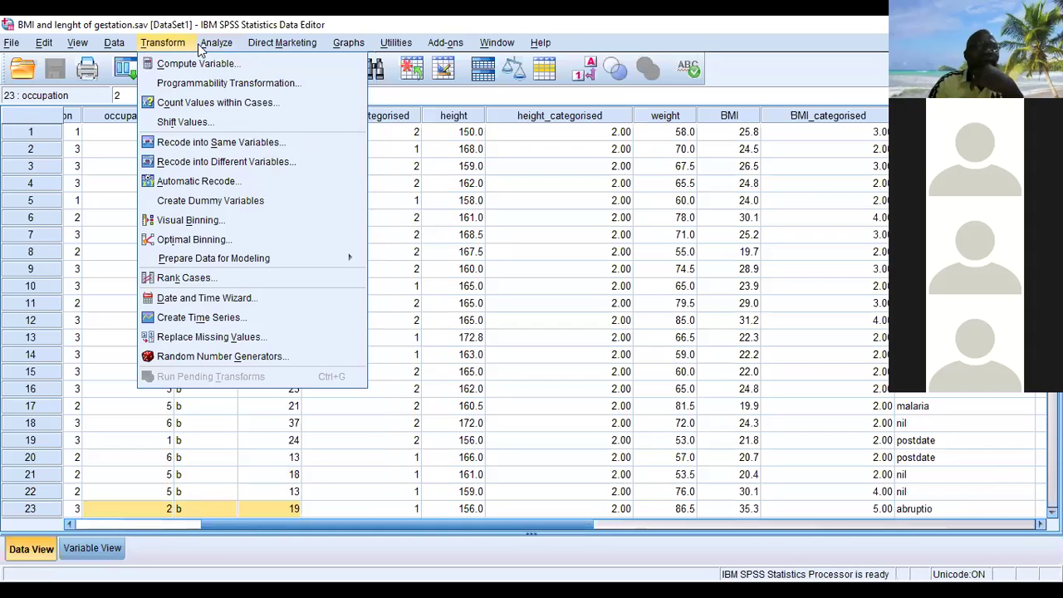
{"action": "mouse_move", "coordinate": [216, 43]}
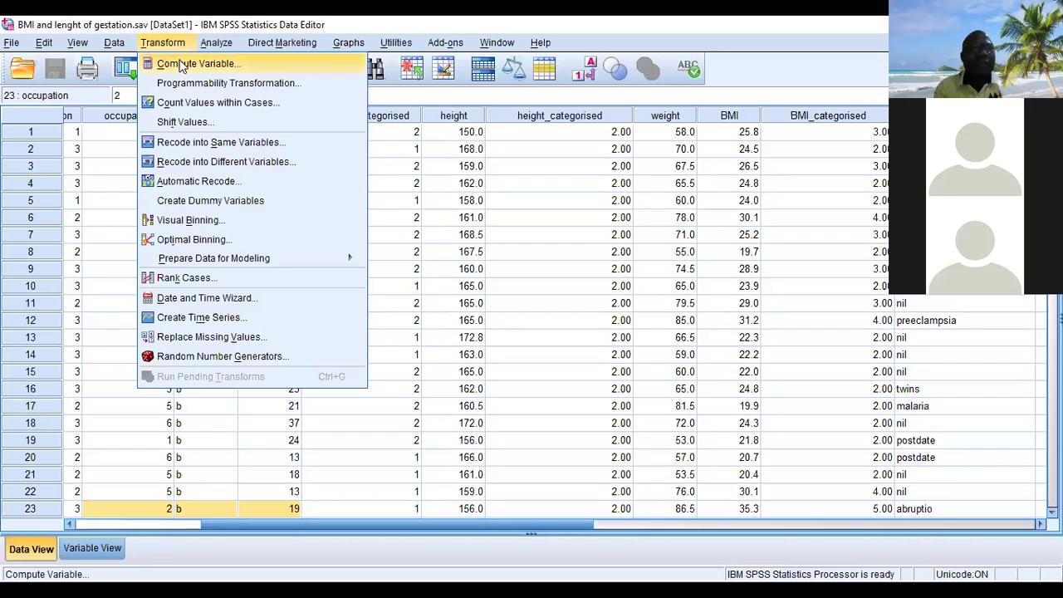
{"action": "left_click", "coordinate": [181, 64]}
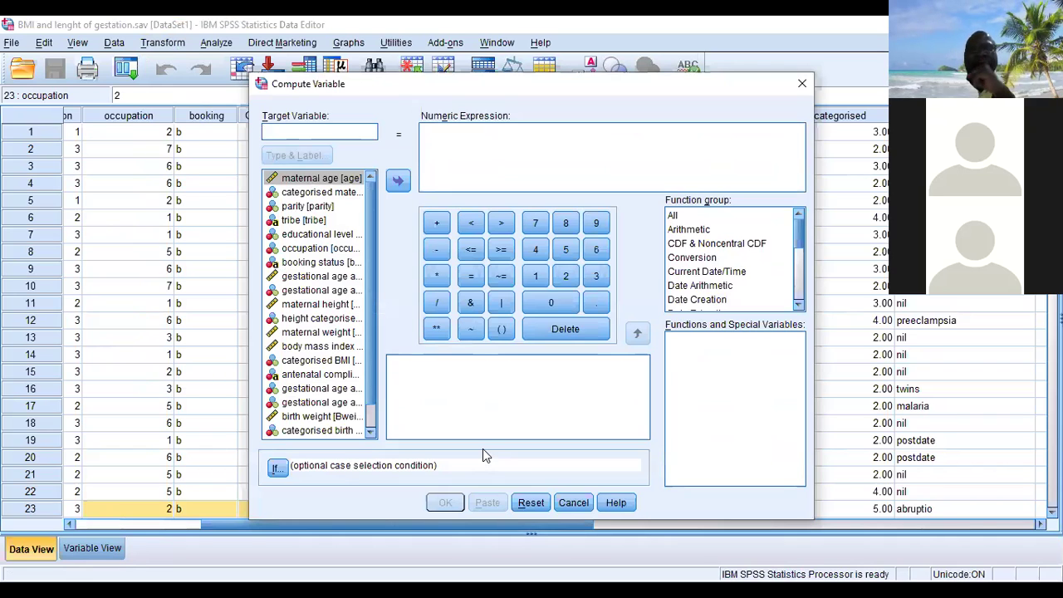
{"action": "left_click", "coordinate": [324, 305]}
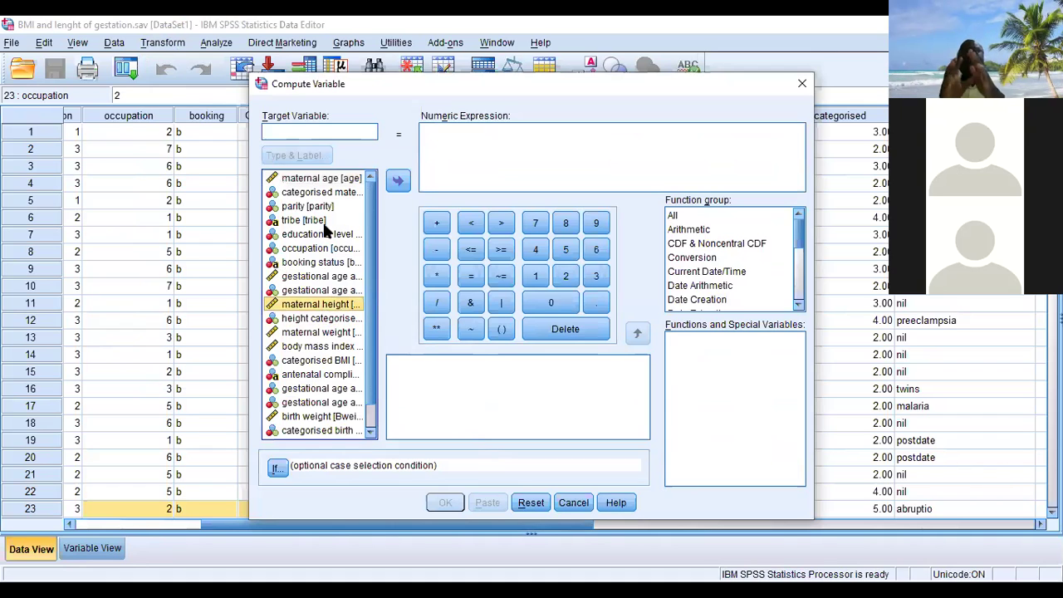
{"action": "left_click", "coordinate": [296, 131]}
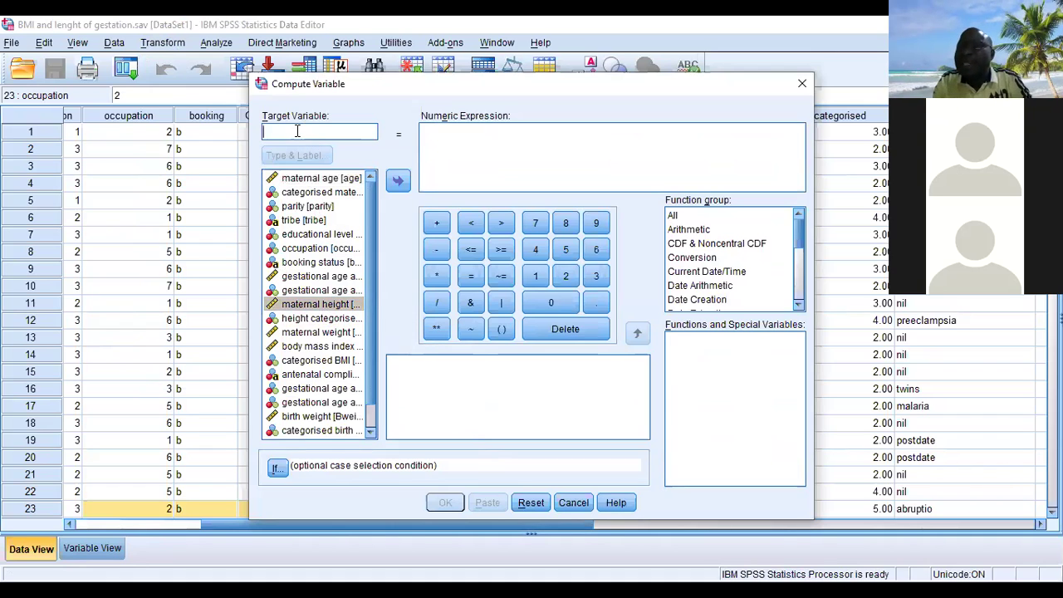
{"action": "type", "text": "height"}
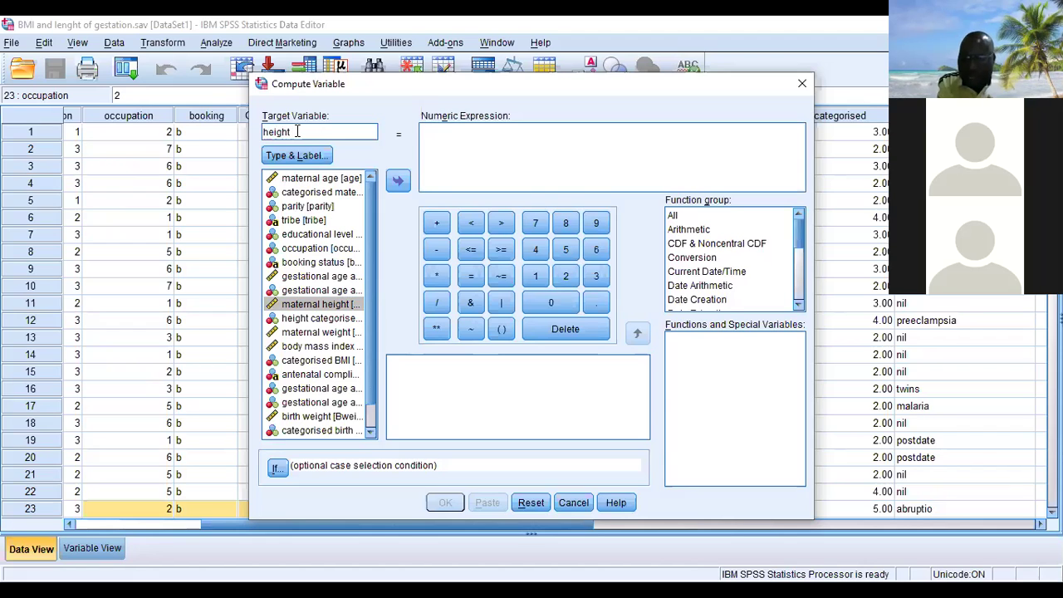
{"action": "type", "text": " in me"}
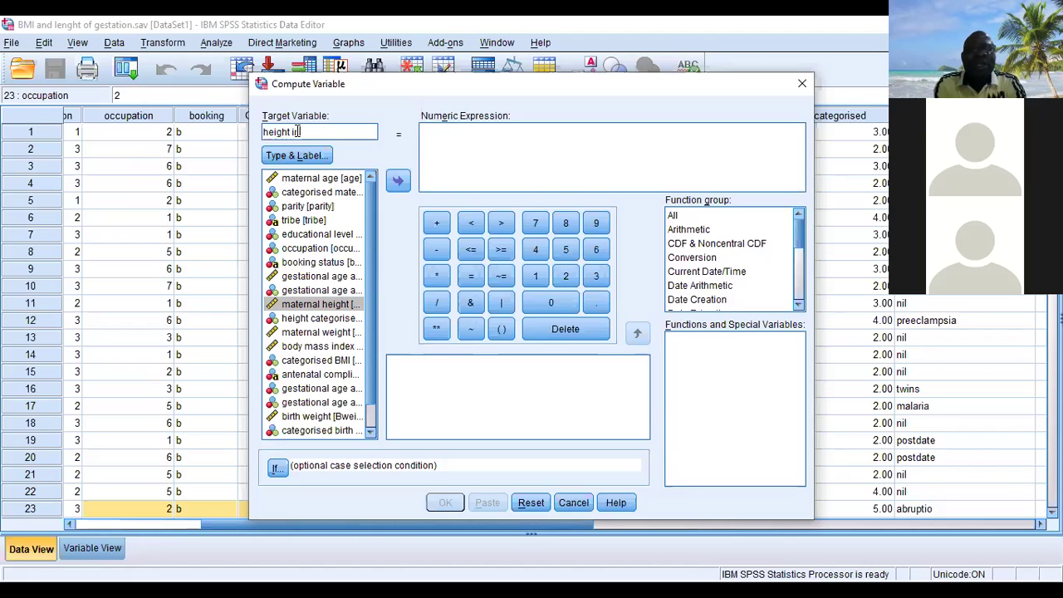
{"action": "type", "text": "tres"}
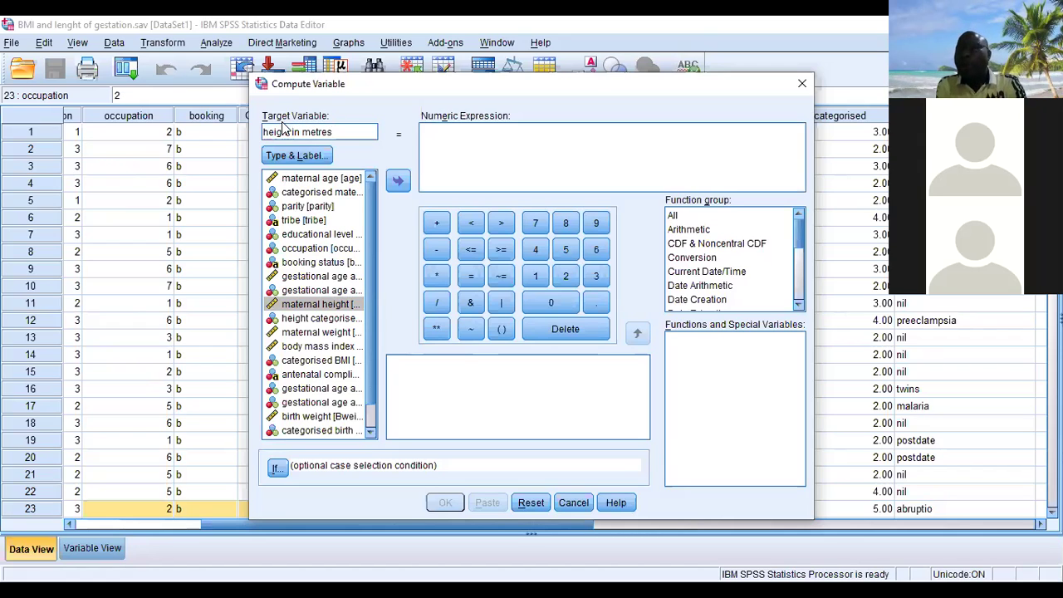
- Rewrite the target variable name without spaces as heightInMetres
{"action": "left_click", "coordinate": [301, 131]}
{"action": "key", "text": "BackSpace"}
{"action": "key", "text": "BackSpace"}
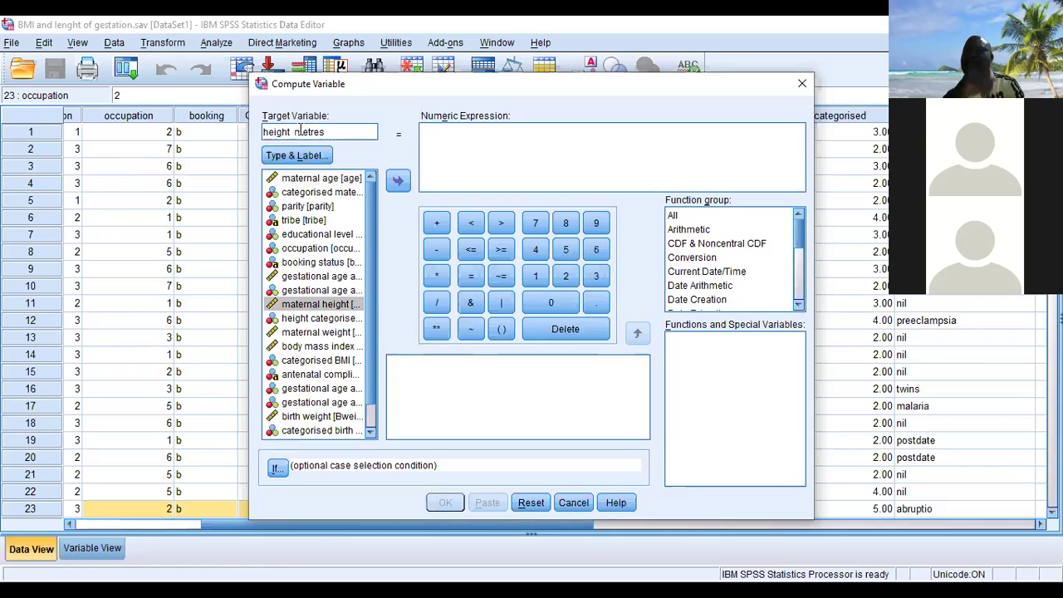
{"action": "key", "text": "BackSpace"}
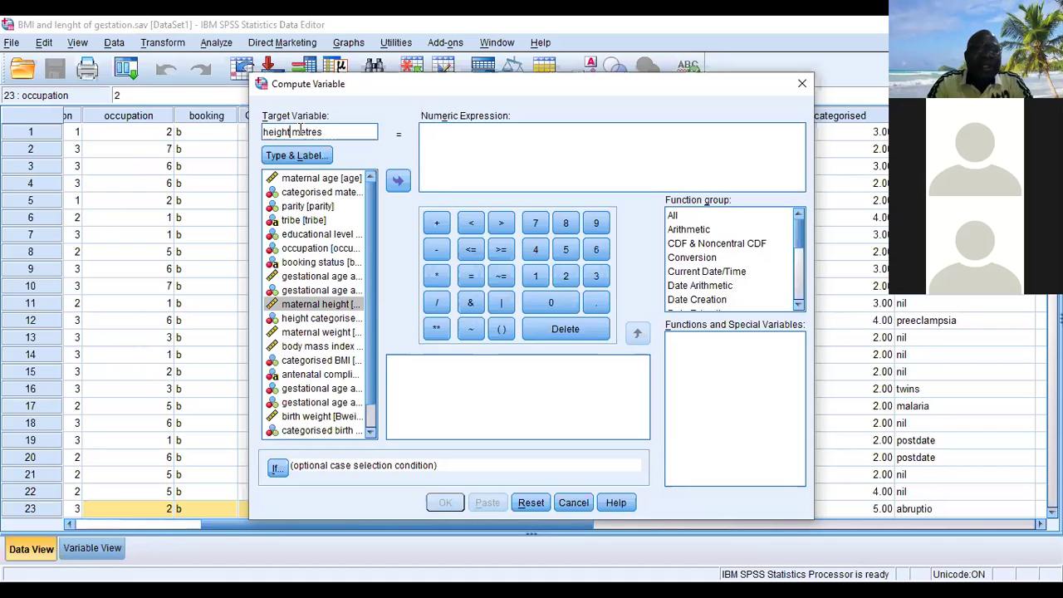
{"action": "type", "text": "_i"}
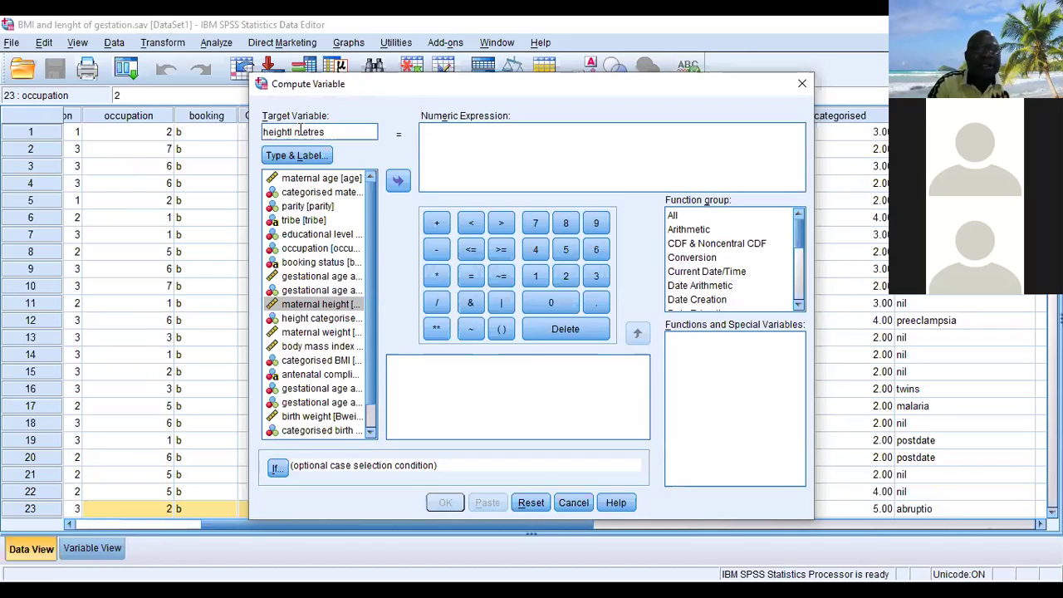
{"action": "type", "text": "n"}
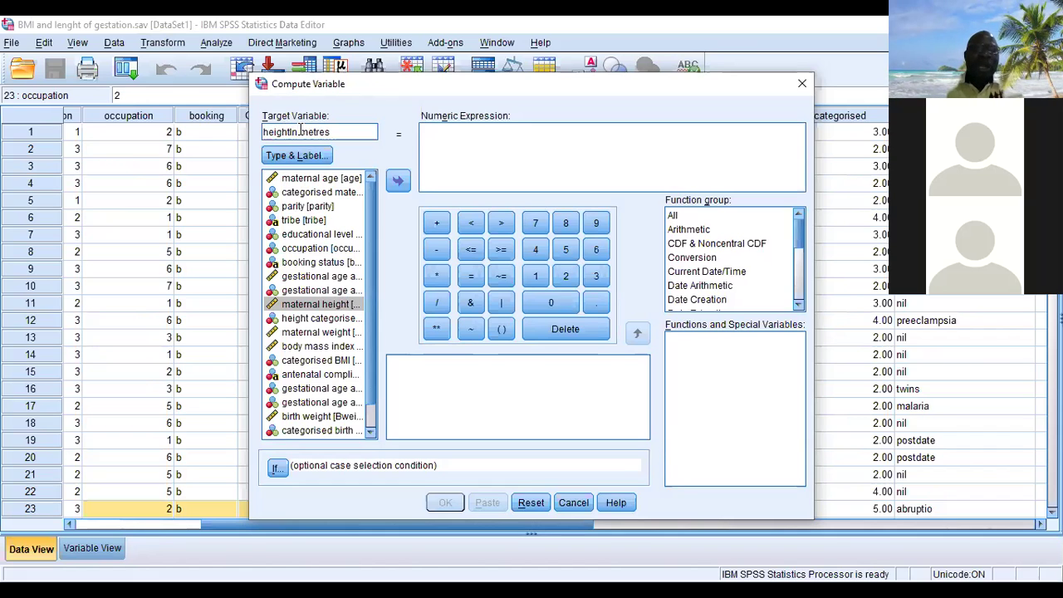
{"action": "key", "text": "Delete"}
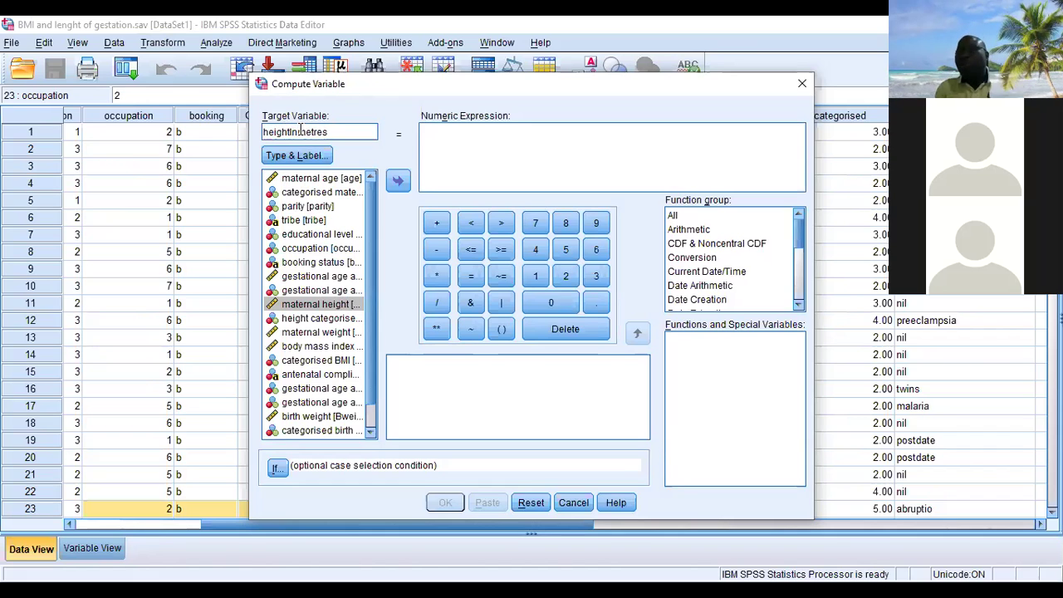
{"action": "key", "text": "Delete"}
{"action": "key", "text": "Delete"}
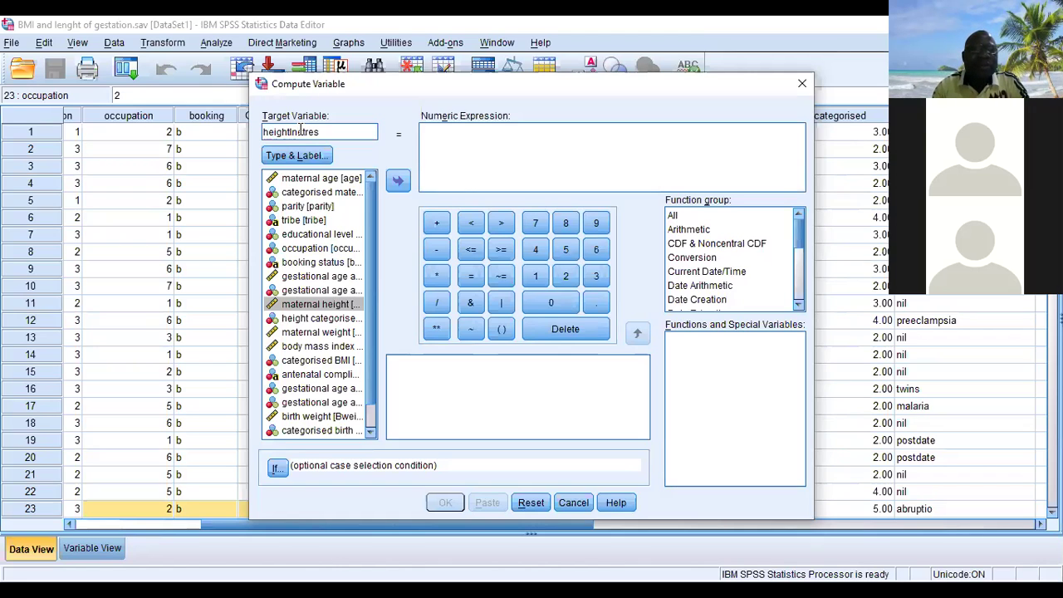
{"action": "type", "text": "Met"}
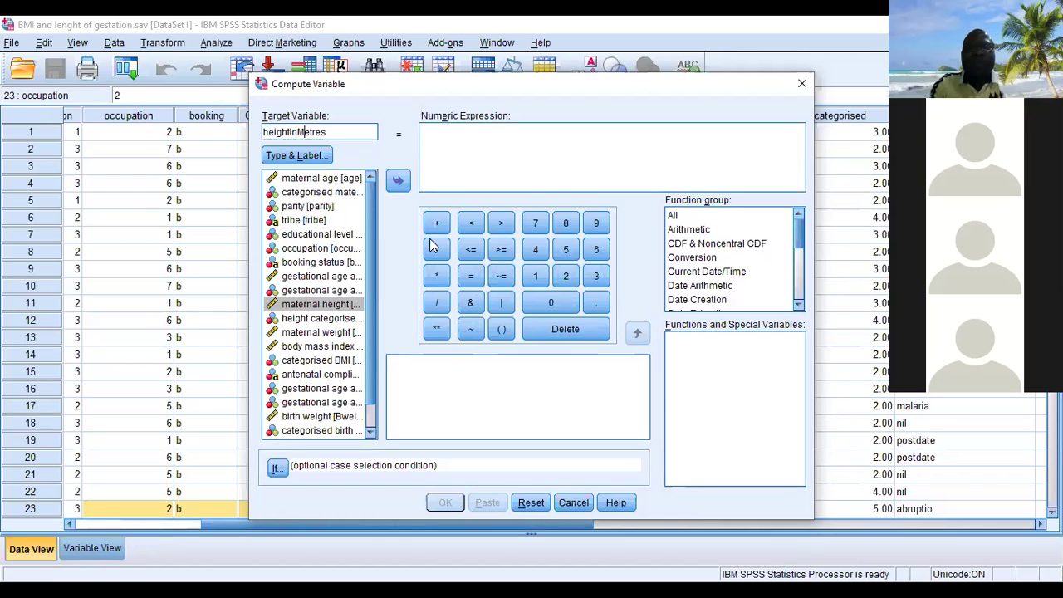
- Define the numeric expression as height / 100 using the maternal height variable, and run the computation
{"action": "left_click", "coordinate": [433, 133]}
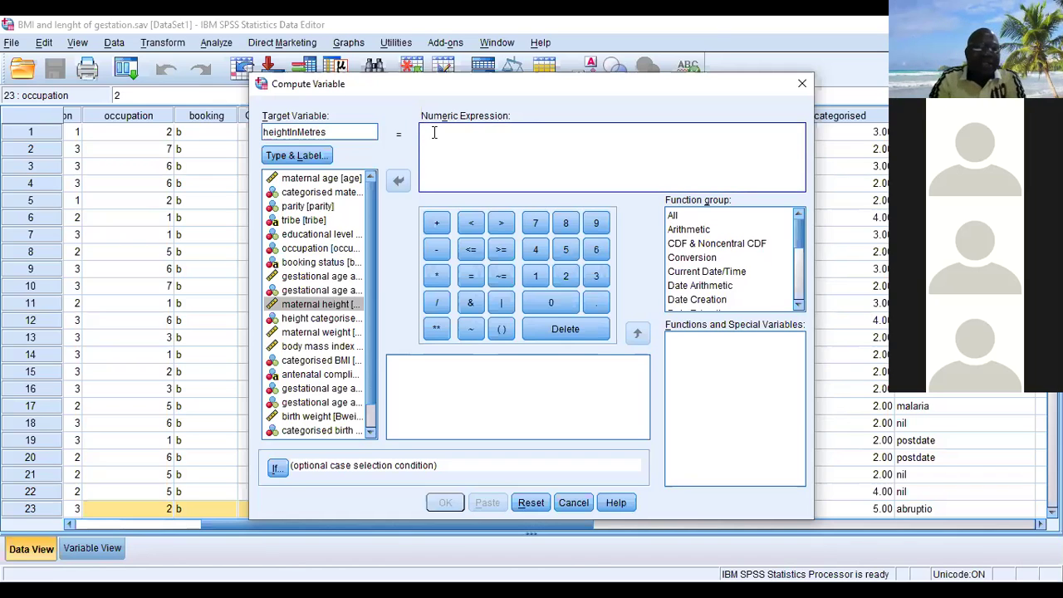
{"action": "left_click", "coordinate": [322, 306]}
{"action": "left_click_drag", "start_coordinate": [322, 305], "coordinate": [394, 184]}
{"action": "left_click", "coordinate": [395, 182]}
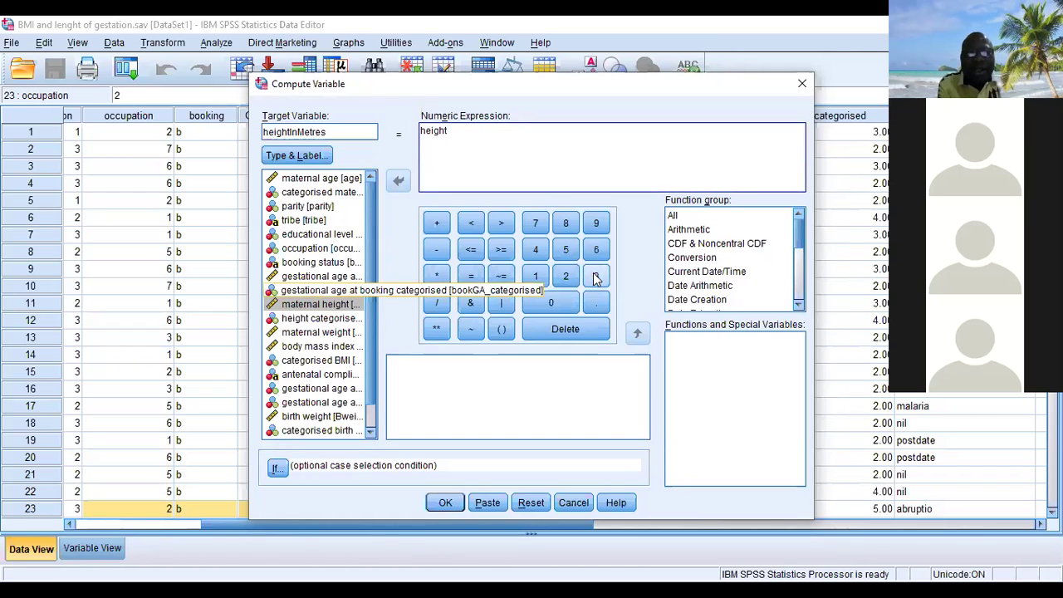
{"action": "left_click", "coordinate": [438, 304]}
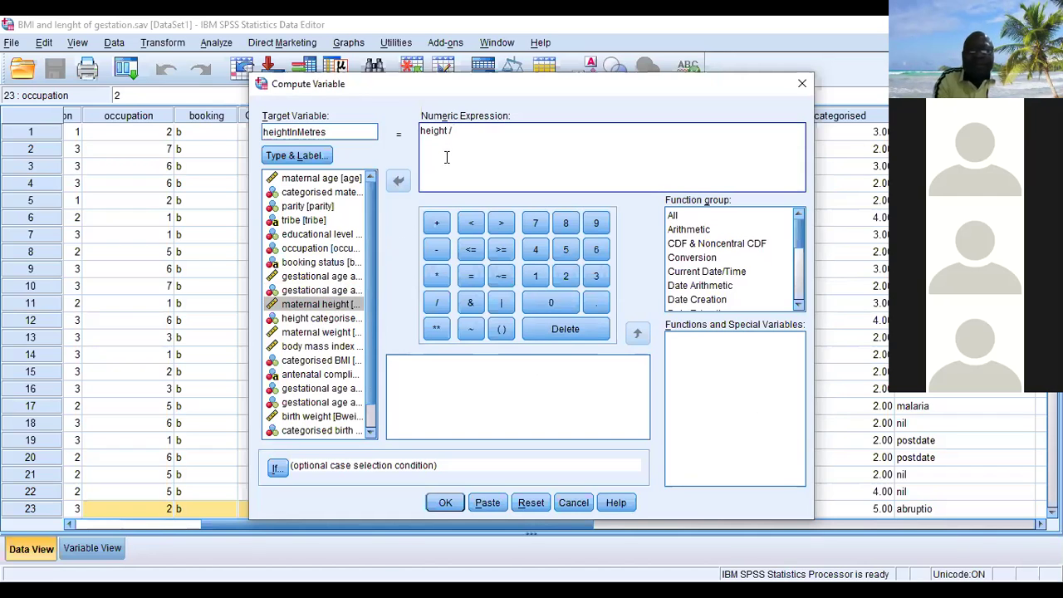
{"action": "type", "text": "100"}
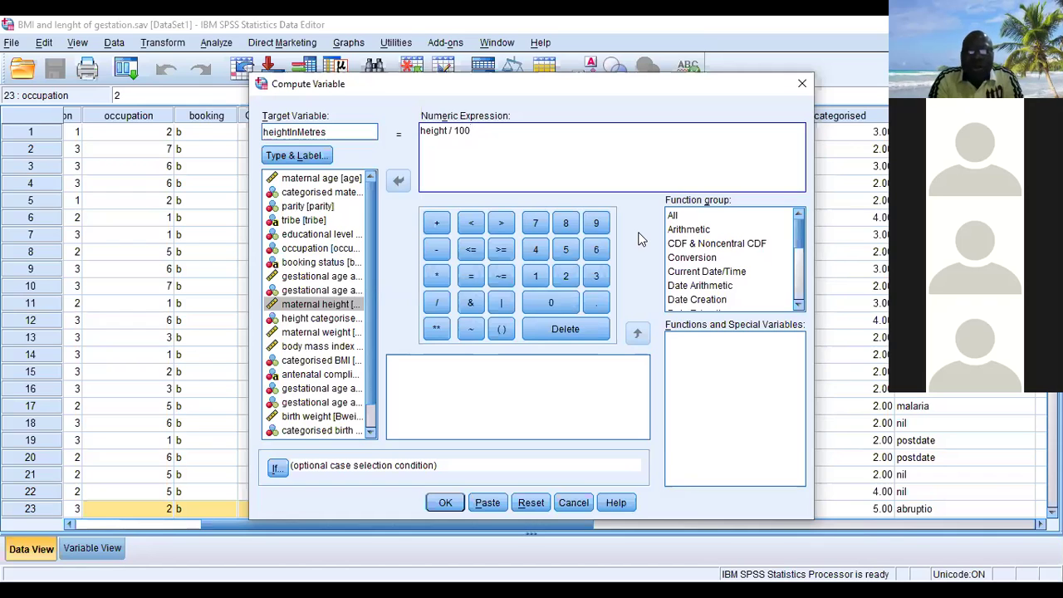
{"action": "left_click", "coordinate": [444, 501]}
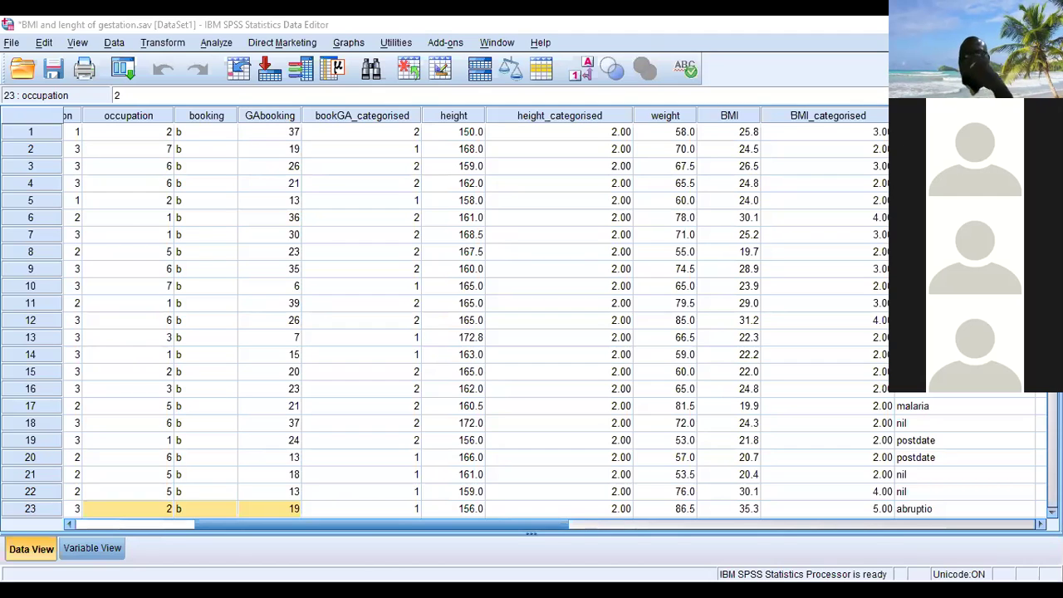
- Inspect the values of the new heightInMetres variable at the end of the dataset
{"action": "left_click", "coordinate": [545, 525]}
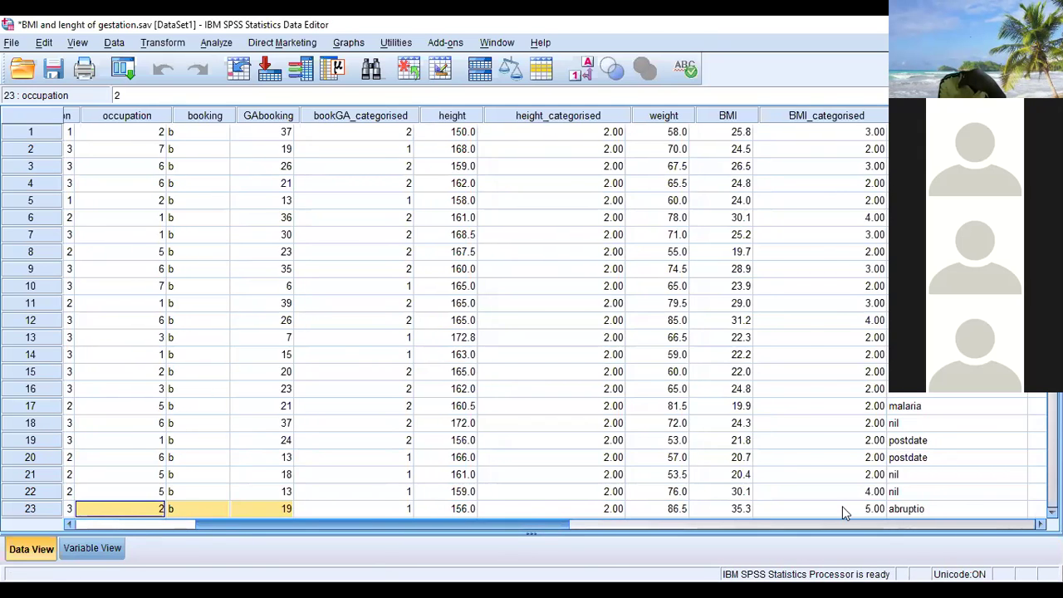
{"action": "scroll", "coordinate": [842, 506], "scroll_direction": "right", "scroll_amount": 10}
{"action": "scroll", "coordinate": [842, 513], "scroll_direction": "right", "scroll_amount": 1}
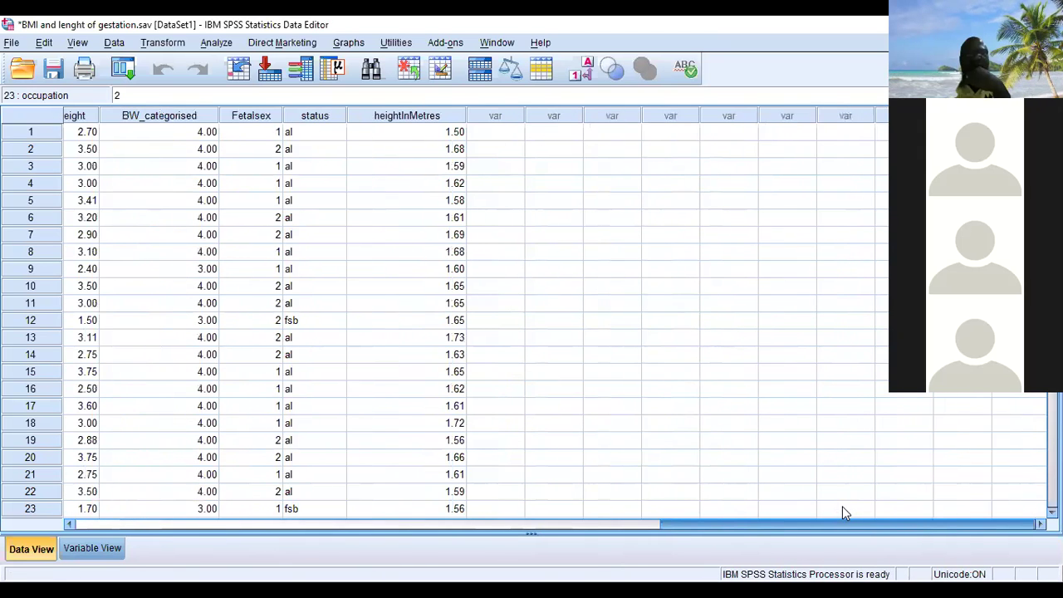
{"action": "scroll", "coordinate": [448, 120], "scroll_direction": "left", "scroll_amount": 1}
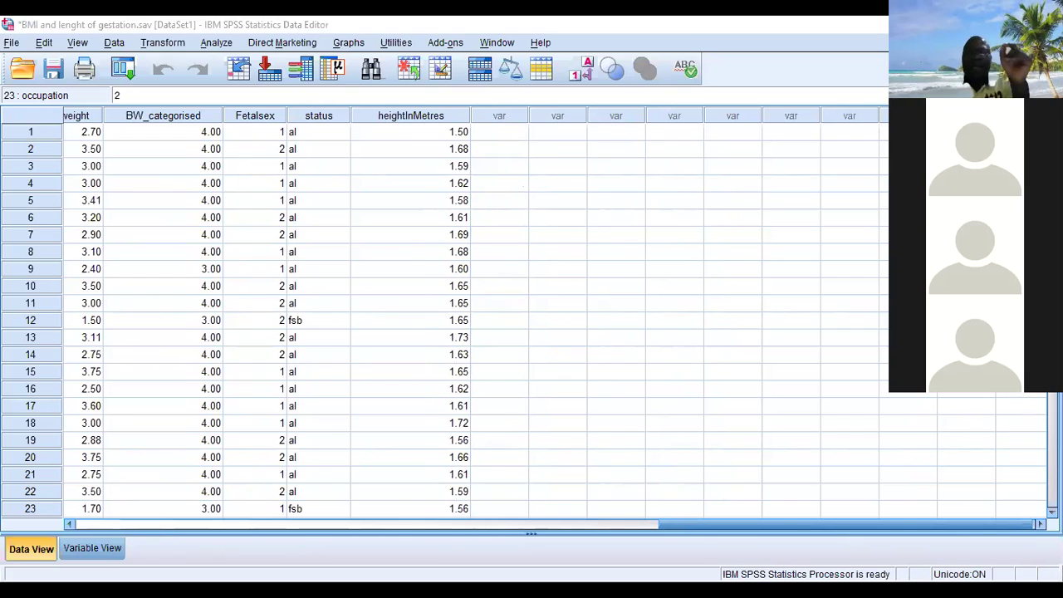
{"action": "left_click", "coordinate": [855, 543]}
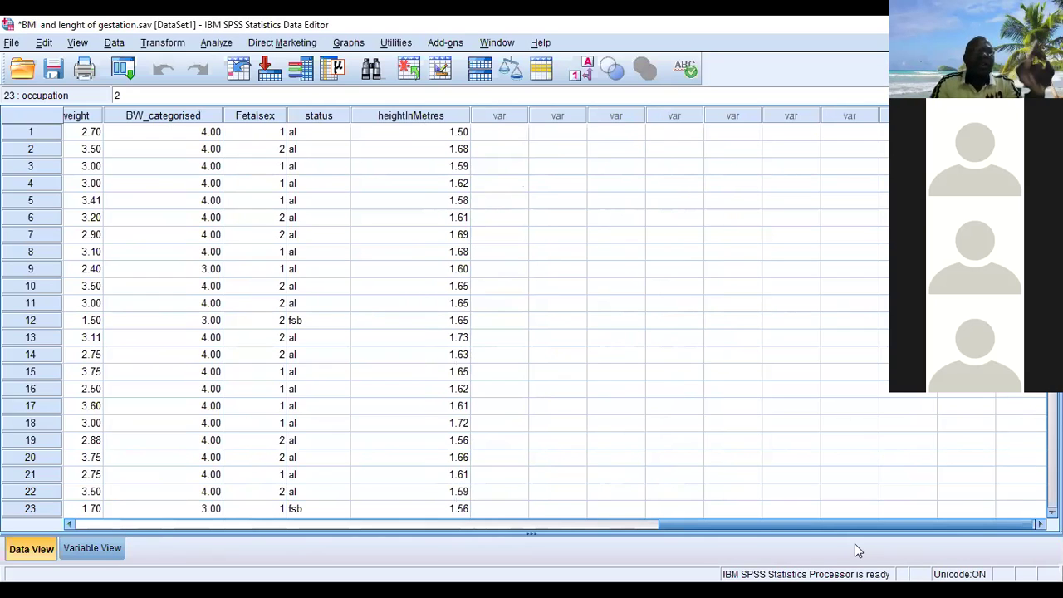
- Start a Compute Variable operation and name the target variable BMI2
{"action": "left_click", "coordinate": [166, 43]}
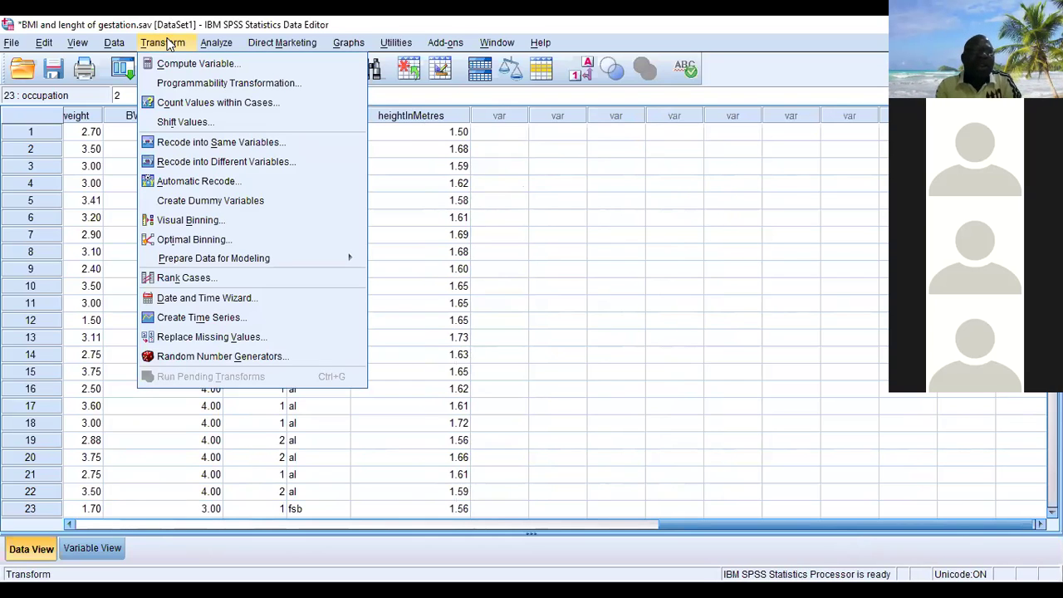
{"action": "left_click", "coordinate": [210, 64]}
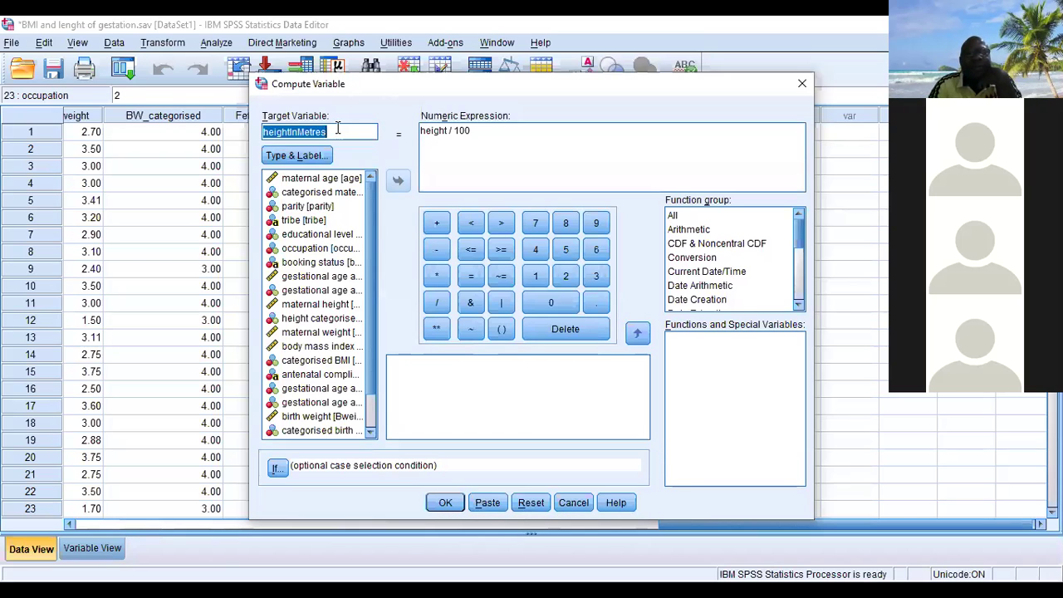
{"action": "type", "text": "BMI"}
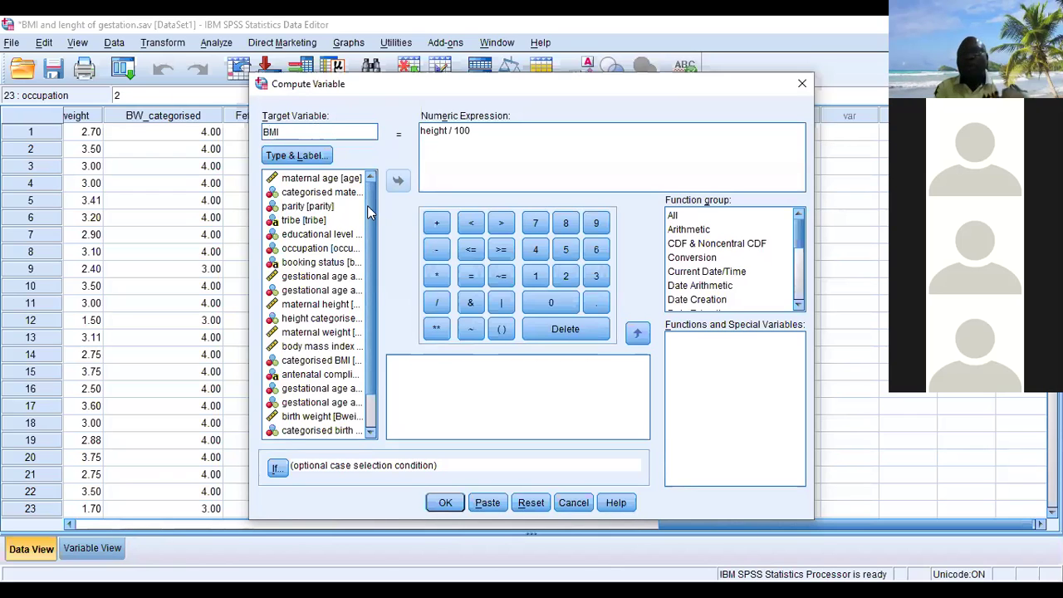
{"action": "type", "text": "2"}
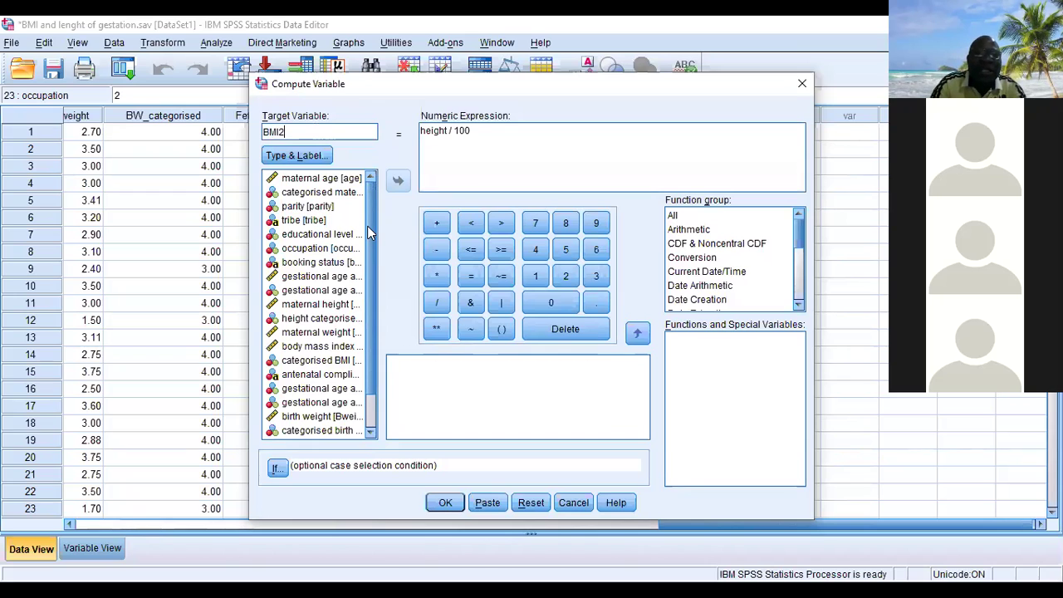
- Clear the previous height / 100 formula from the numeric expression
{"action": "left_click", "coordinate": [475, 130]}
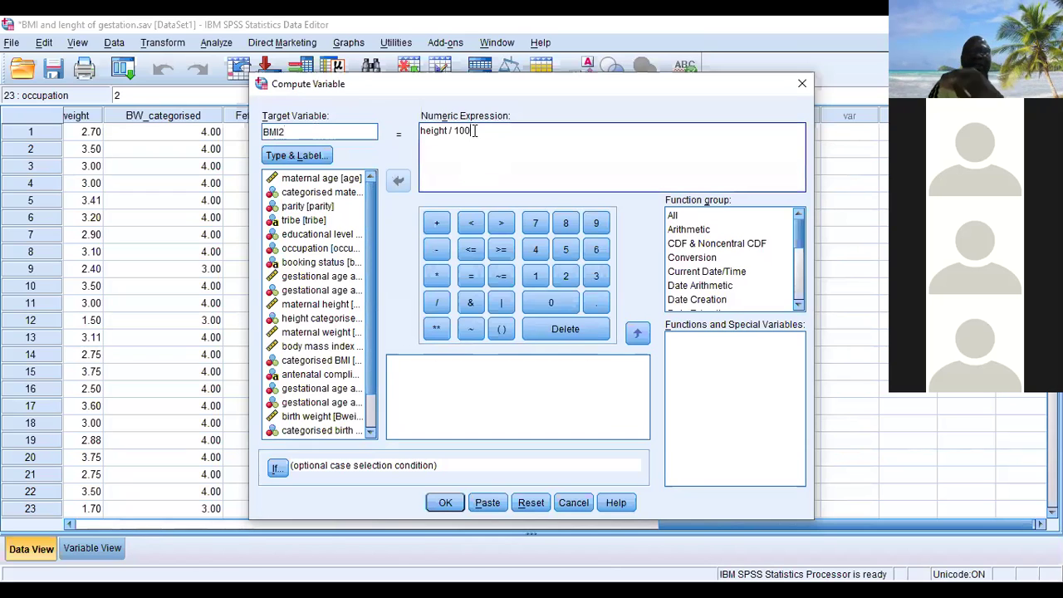
{"action": "key", "text": "BackSpace"}
{"action": "key", "text": "BackSpace"}
{"action": "key", "text": "BackSpace"}
{"action": "key", "text": "BackSpace"}
{"action": "key", "text": "BackSpace"}
{"action": "key", "text": "BackSpace"}
{"action": "key", "text": "BackSpace"}
{"action": "key", "text": "BackSpace"}
{"action": "key", "text": "BackSpace"}
{"action": "key", "text": "BackSpace"}
{"action": "key", "text": "BackSpace"}
{"action": "key", "text": "BackSpace"}
{"action": "key", "text": "BackSpace"}
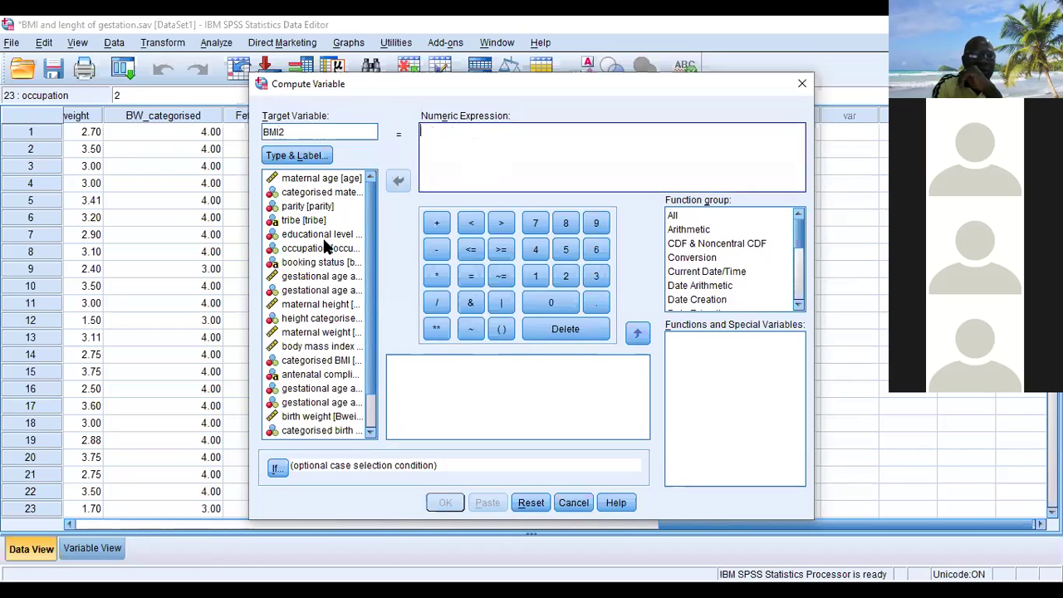
{"action": "left_click", "coordinate": [322, 305]}
{"action": "left_click", "coordinate": [322, 305]}
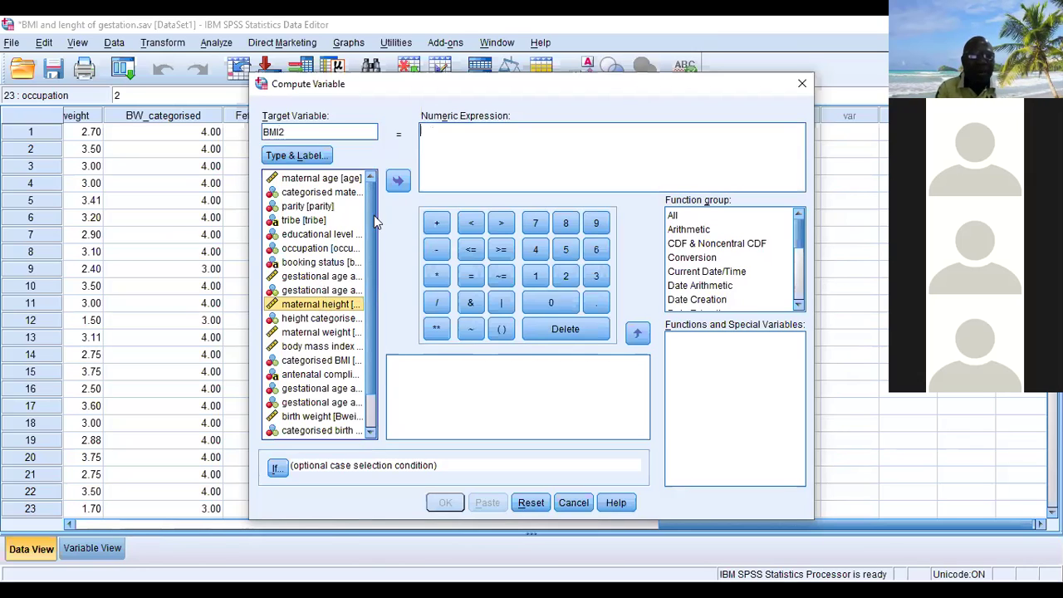
{"action": "left_click", "coordinate": [396, 181]}
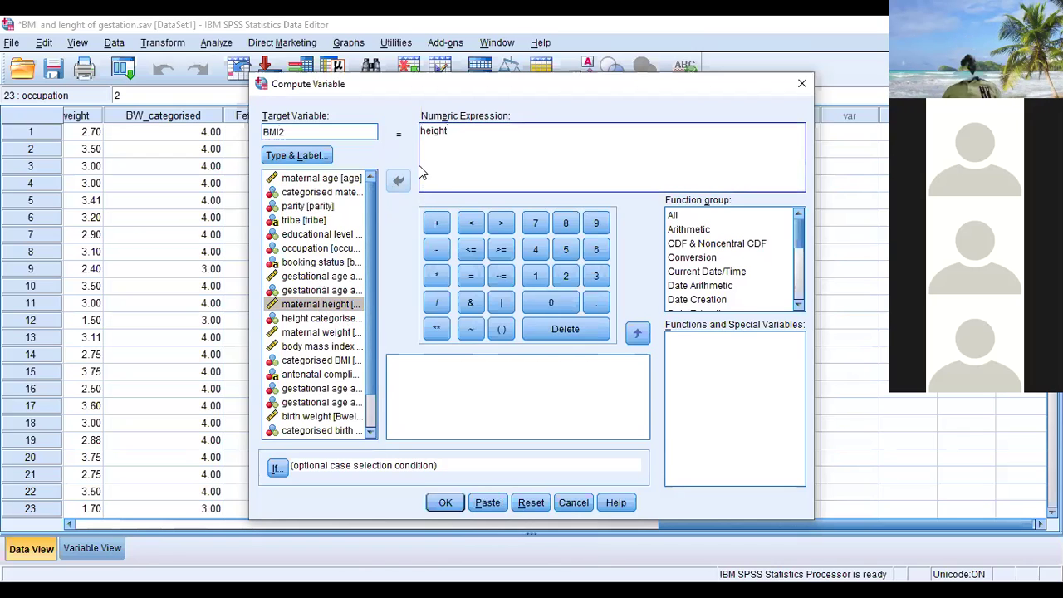
{"action": "left_click", "coordinate": [453, 132]}
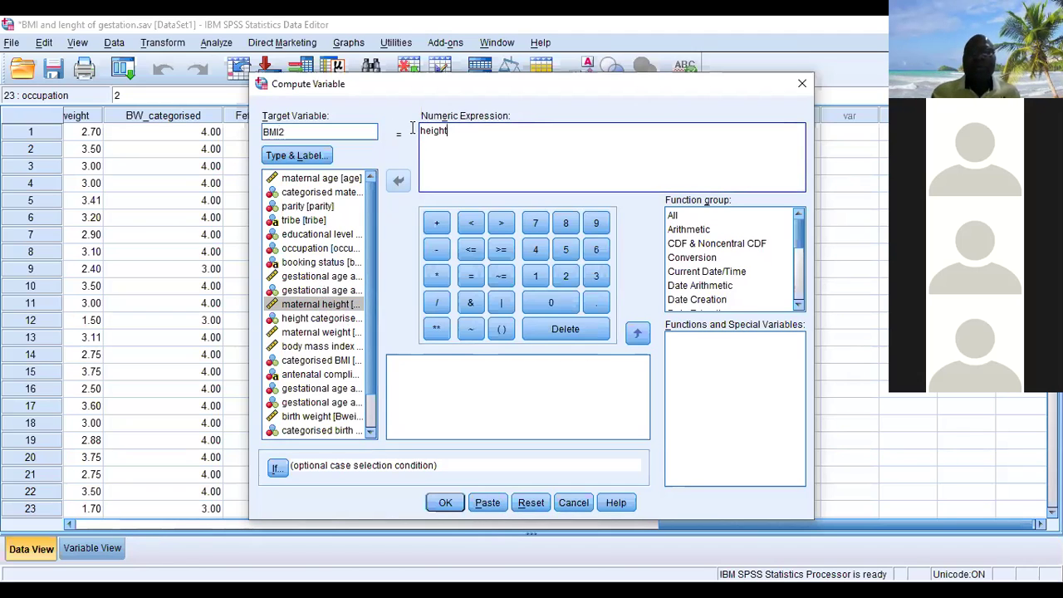
{"action": "double_click", "coordinate": [434, 133]}
{"action": "type", "text": "h"}
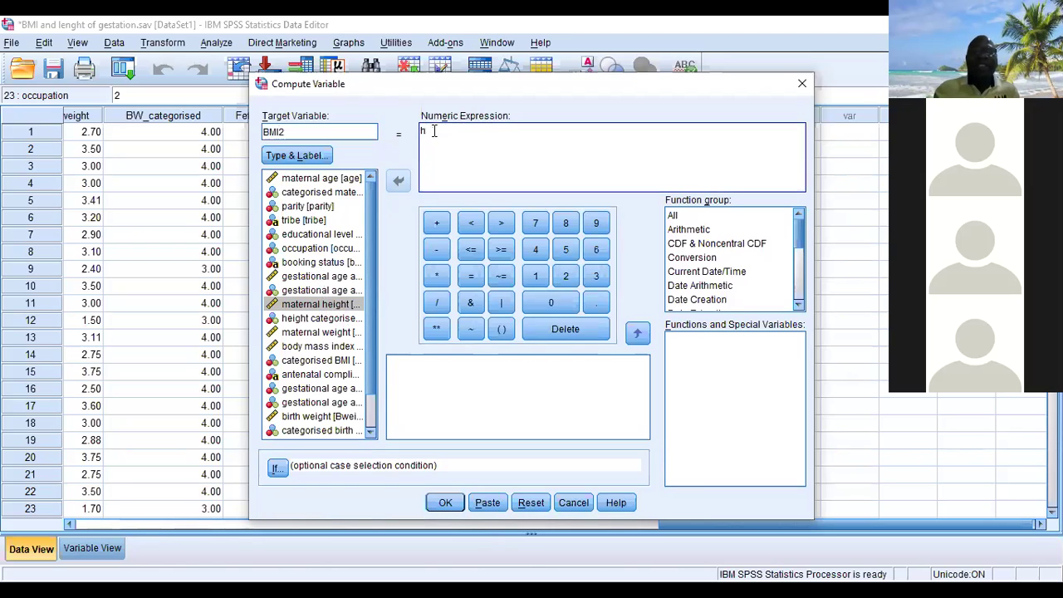
{"action": "key", "text": "BackSpace"}
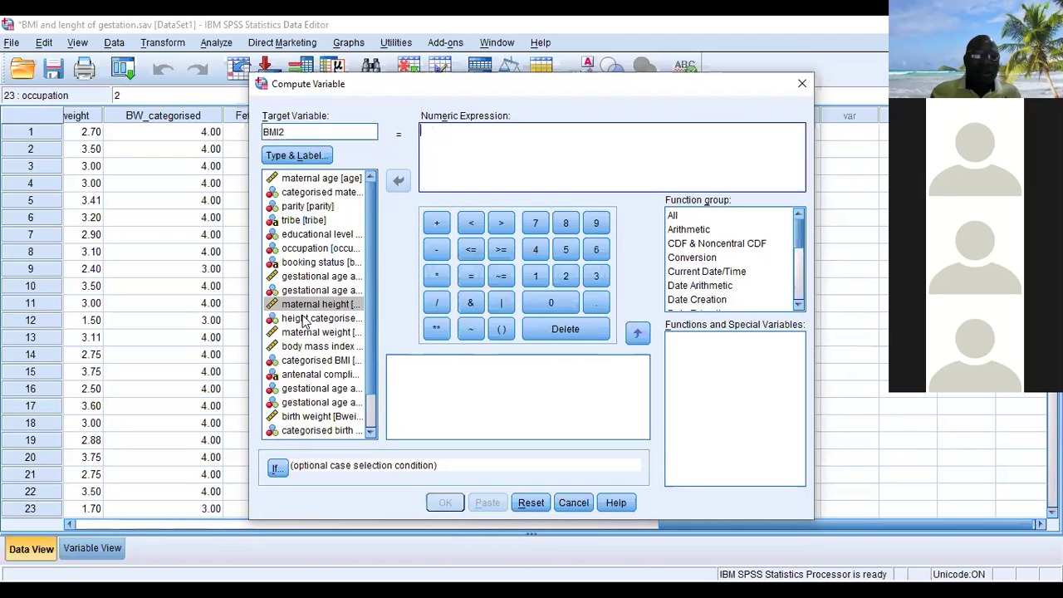
- Begin the numeric expression with the maternal weight variable divided by an empty pair of parentheses
{"action": "left_click", "coordinate": [305, 333]}
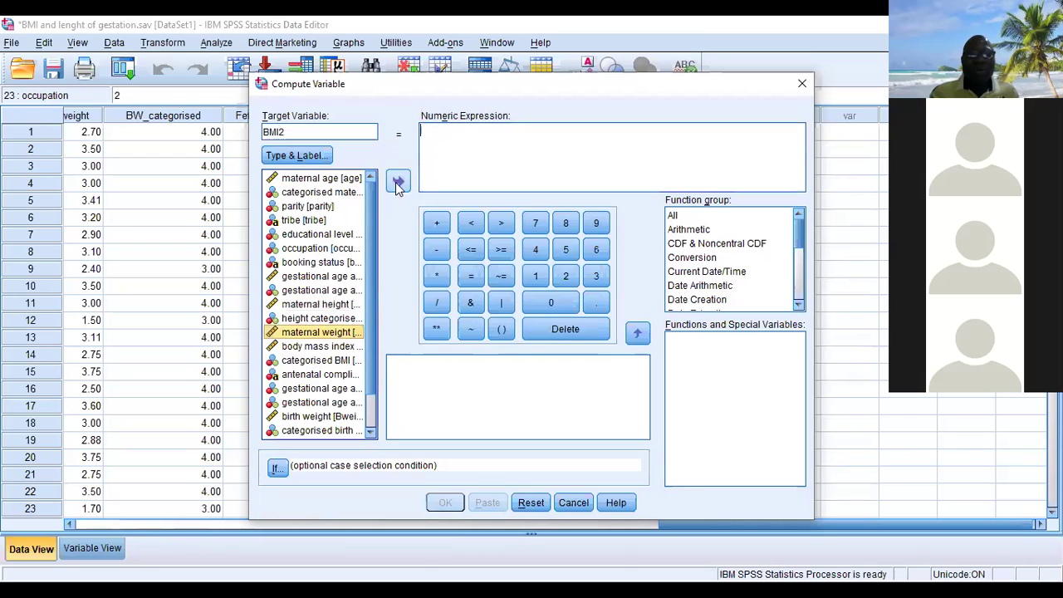
{"action": "left_click", "coordinate": [398, 183]}
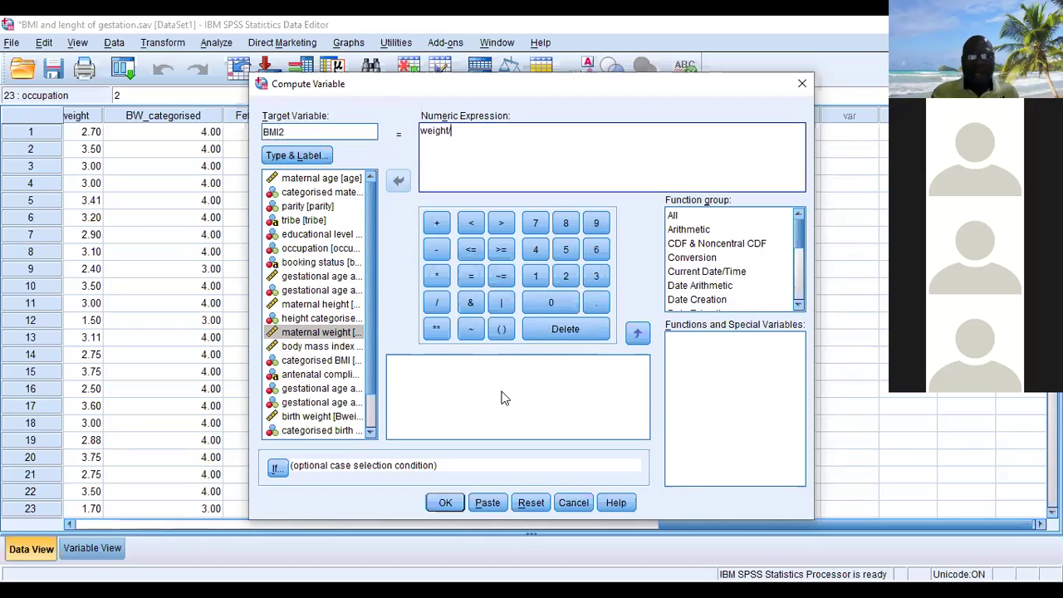
{"action": "left_click", "coordinate": [430, 305]}
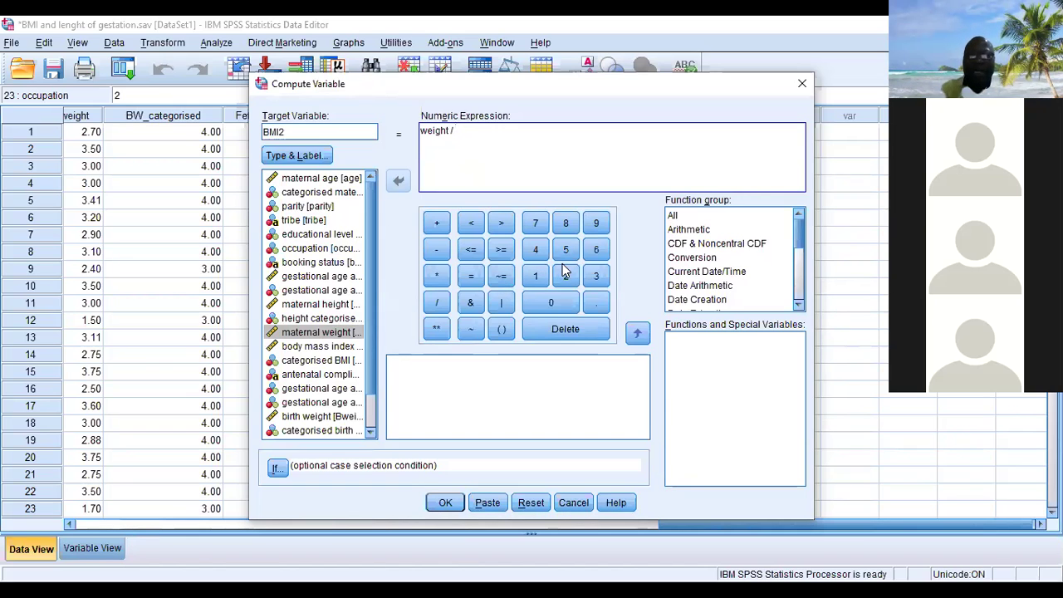
{"action": "left_click", "coordinate": [502, 330]}
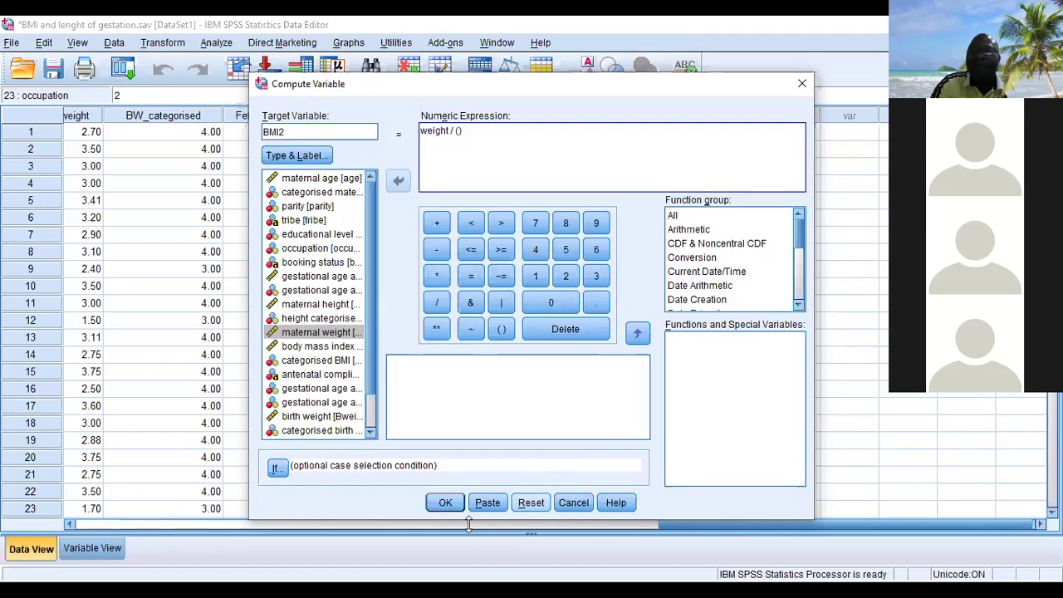
- Fill the parentheses with height * height using the maternal height variable, and run the BMI2 computation
{"action": "left_click", "coordinate": [315, 306]}
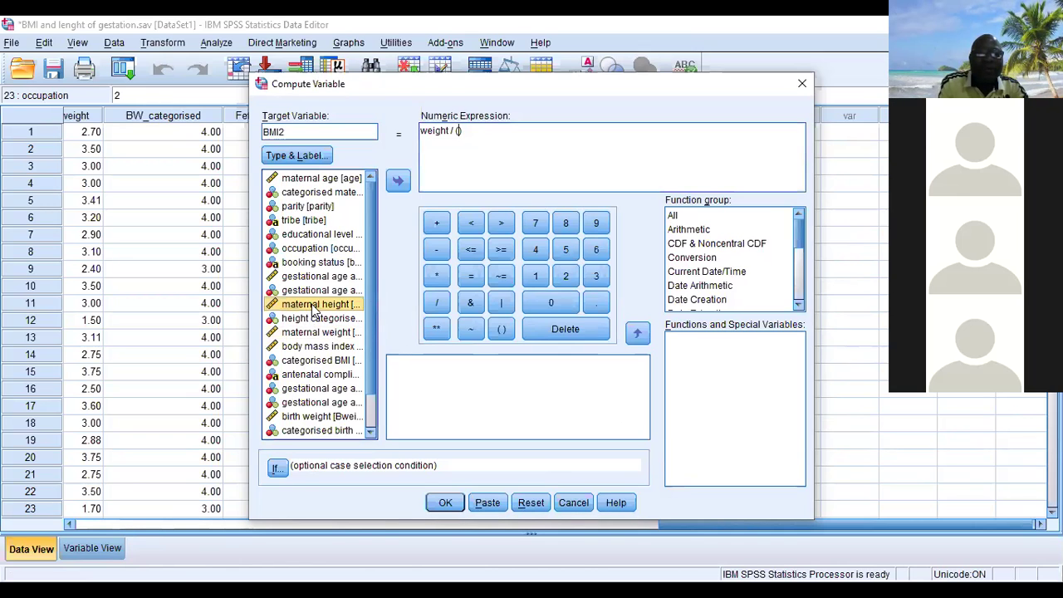
{"action": "left_click", "coordinate": [405, 185]}
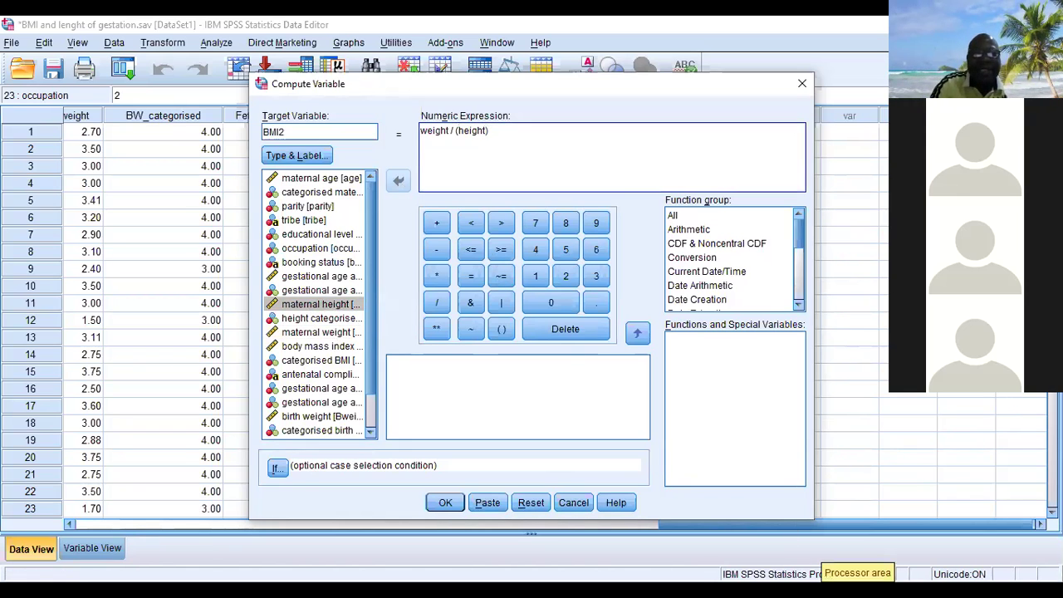
{"action": "left_click", "coordinate": [437, 277]}
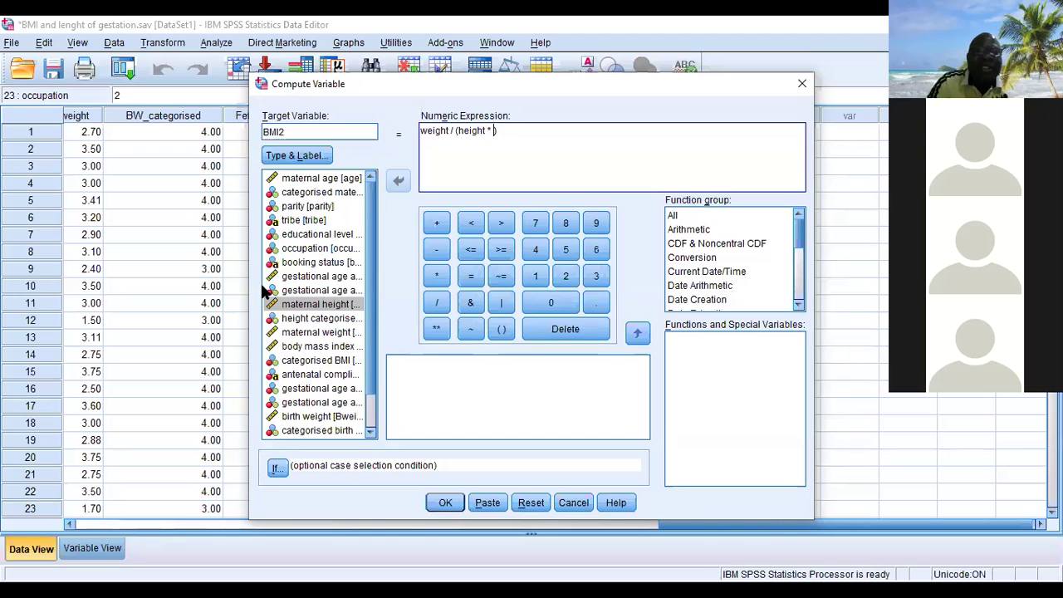
{"action": "left_click", "coordinate": [318, 307]}
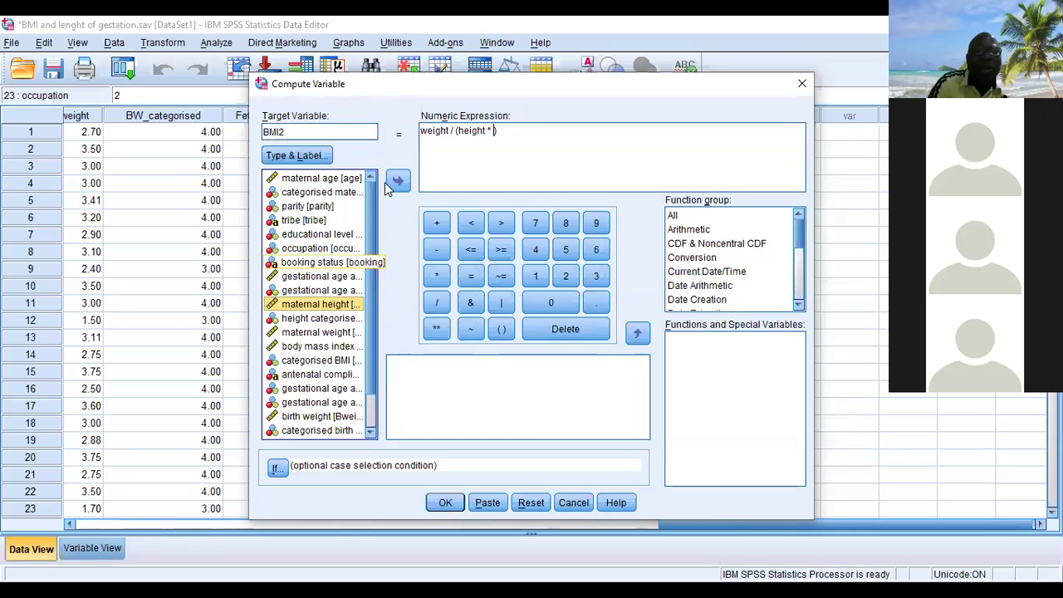
{"action": "left_click", "coordinate": [397, 181]}
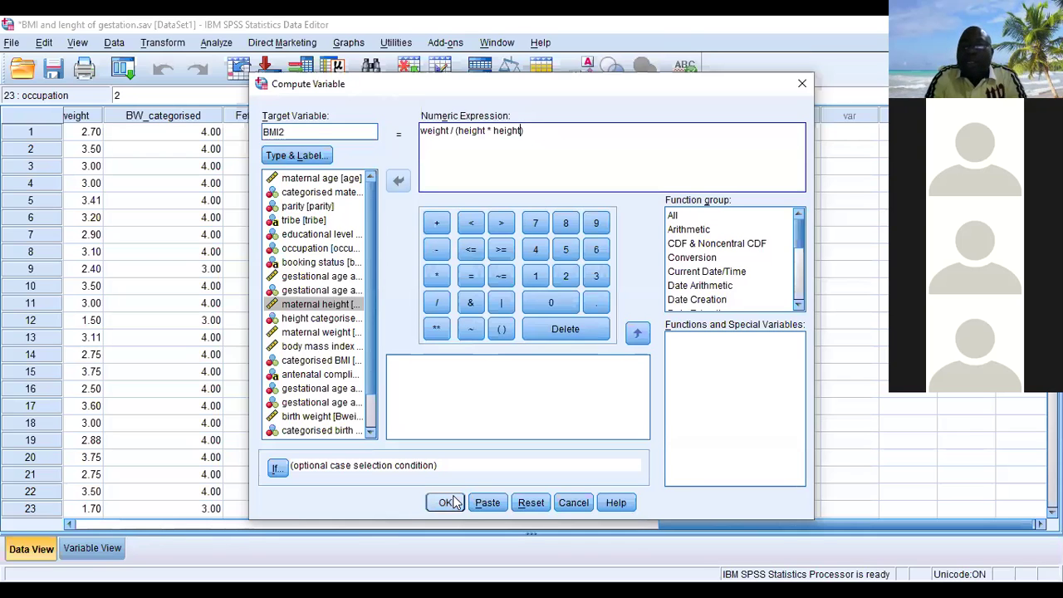
{"action": "left_click", "coordinate": [446, 504]}
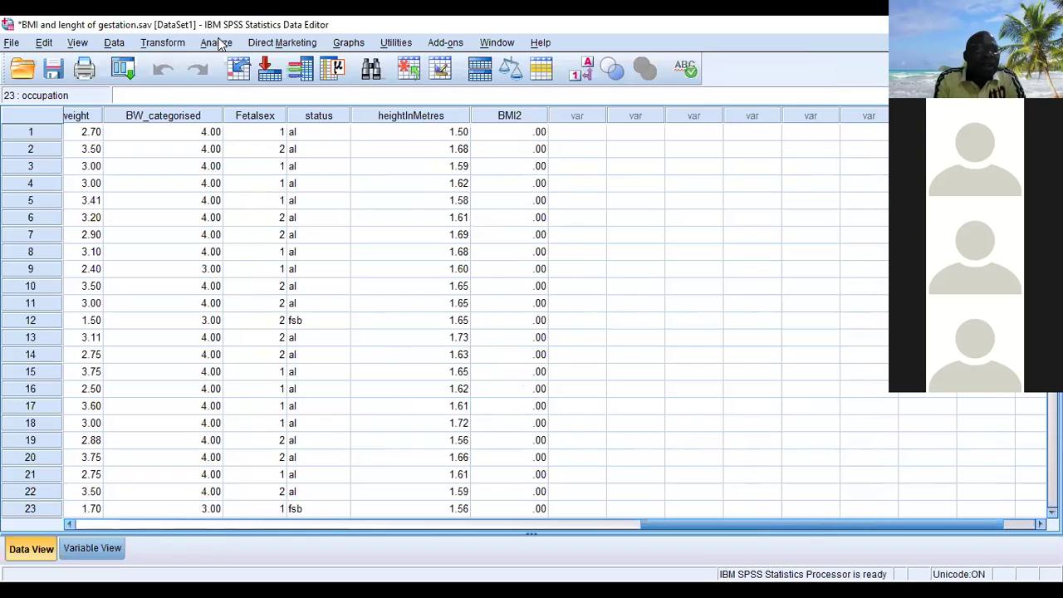
- Check the height, weight and BMI columns, and reopen the BMI2 computation to remove height * height from inside the parentheses
{"action": "left_click", "coordinate": [156, 46]}
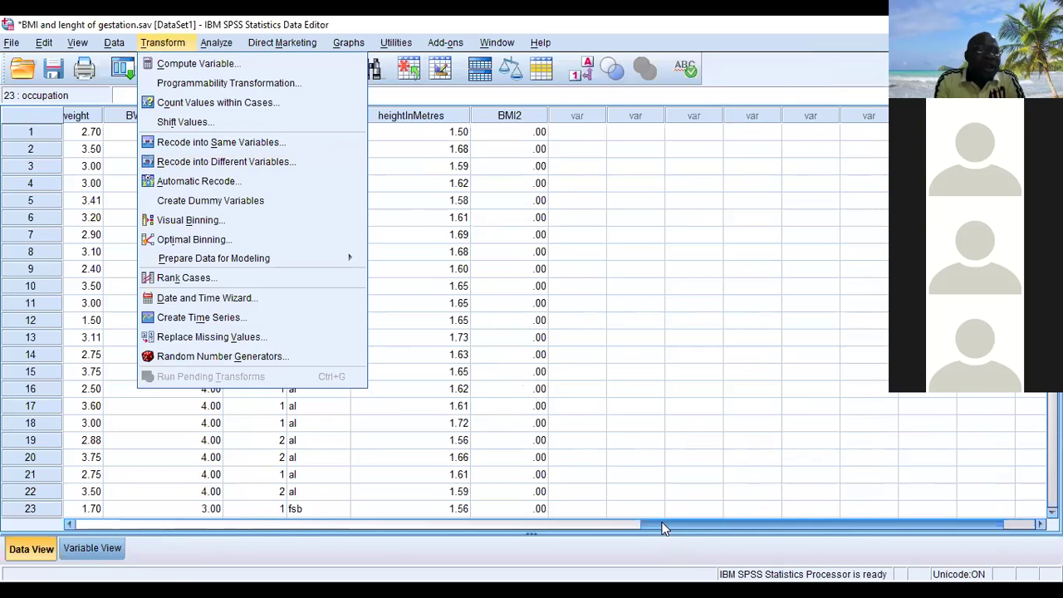
{"action": "left_click_drag", "start_coordinate": [664, 528], "coordinate": [655, 525]}
{"action": "left_click_drag", "start_coordinate": [580, 526], "coordinate": [244, 534]}
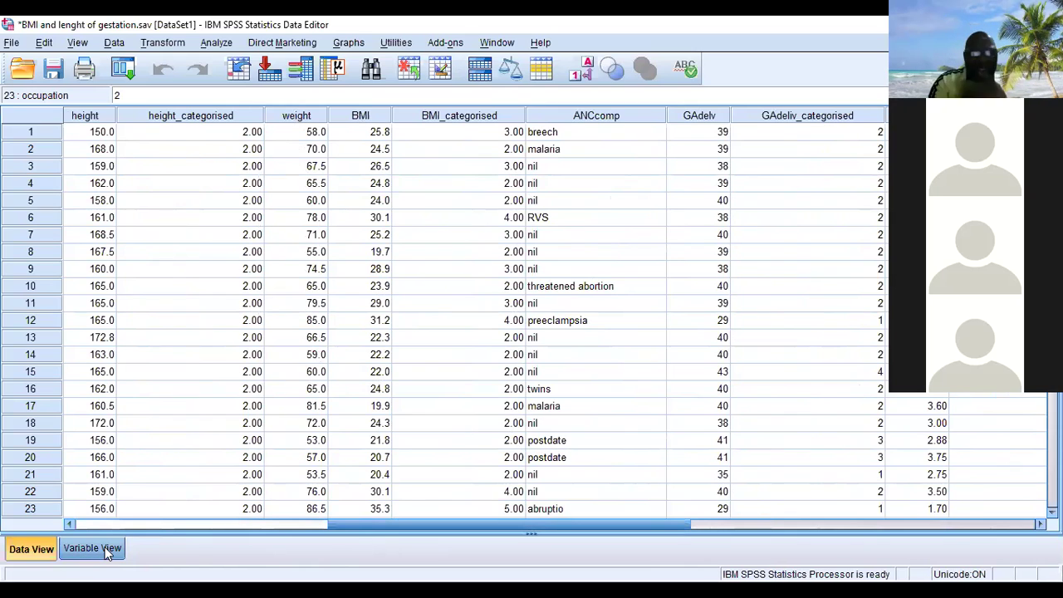
{"action": "left_click", "coordinate": [163, 46]}
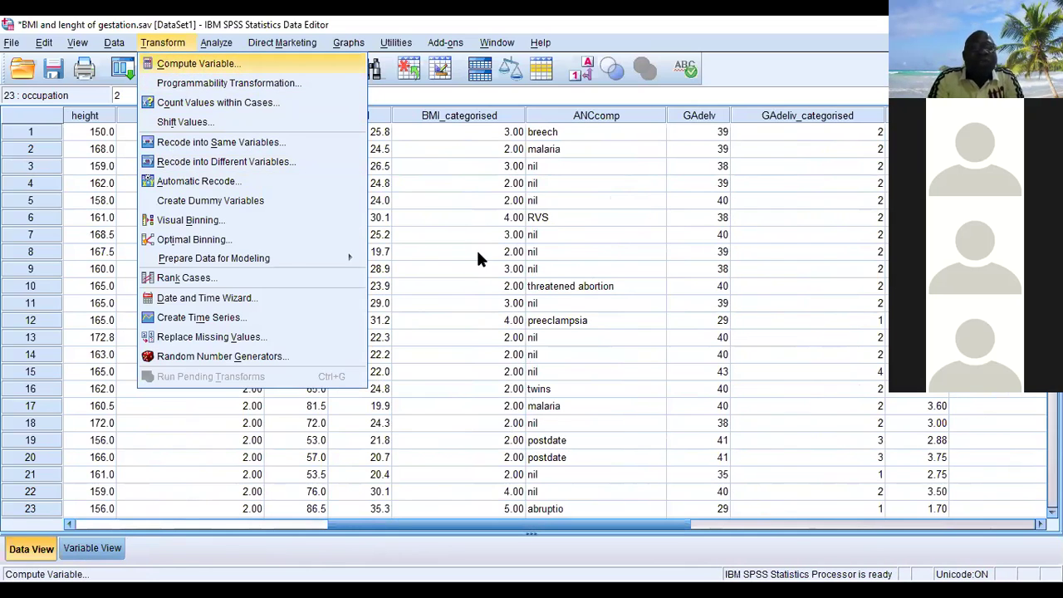
{"action": "key", "text": "Return"}
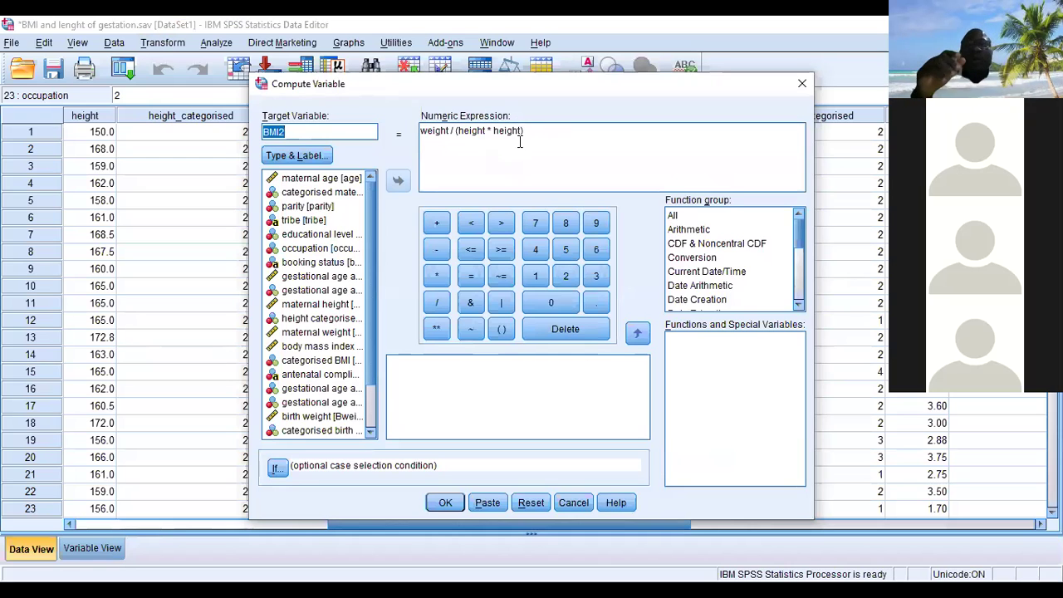
{"action": "left_click", "coordinate": [524, 156]}
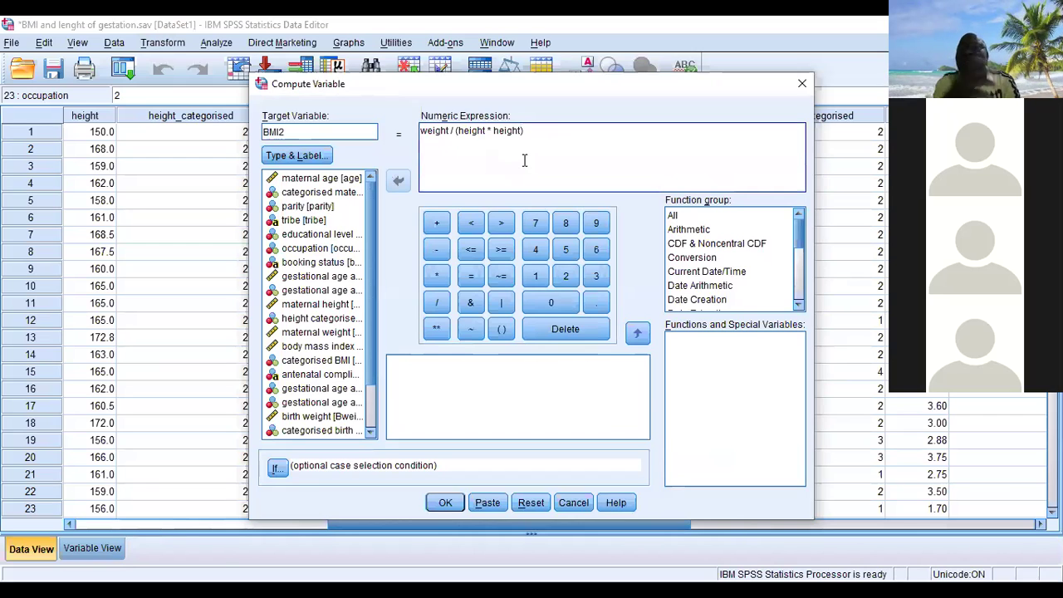
{"action": "key", "text": "BackSpace"}
{"action": "key", "text": "BackSpace"}
{"action": "key", "text": "BackSpace"}
{"action": "key", "text": "BackSpace"}
{"action": "key", "text": "BackSpace"}
{"action": "key", "text": "BackSpace"}
{"action": "key", "text": "BackSpace"}
{"action": "key", "text": "BackSpace"}
{"action": "key", "text": "BackSpace"}
{"action": "key", "text": "BackSpace"}
{"action": "key", "text": "BackSpace"}
{"action": "key", "text": "BackSpace"}
{"action": "key", "text": "BackSpace"}
{"action": "key", "text": "BackSpace"}
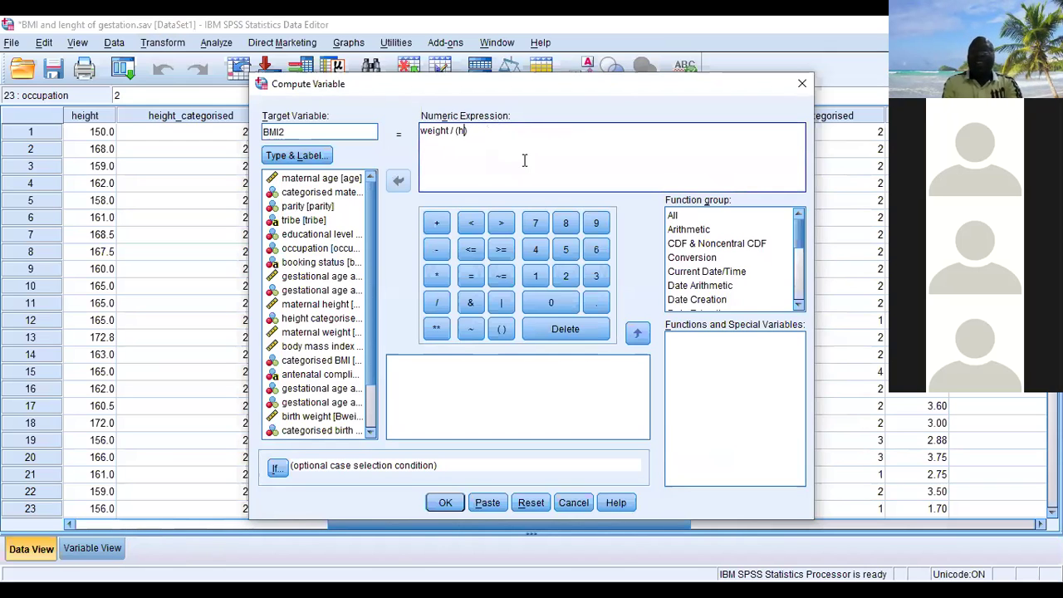
{"action": "key", "text": "BackSpace"}
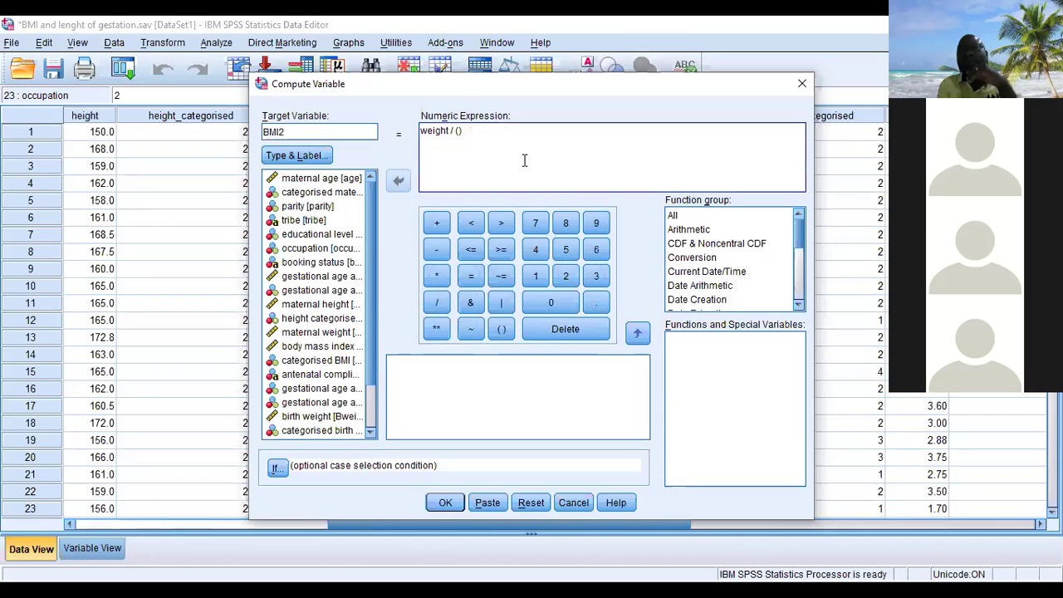
{"action": "left_click", "coordinate": [317, 304]}
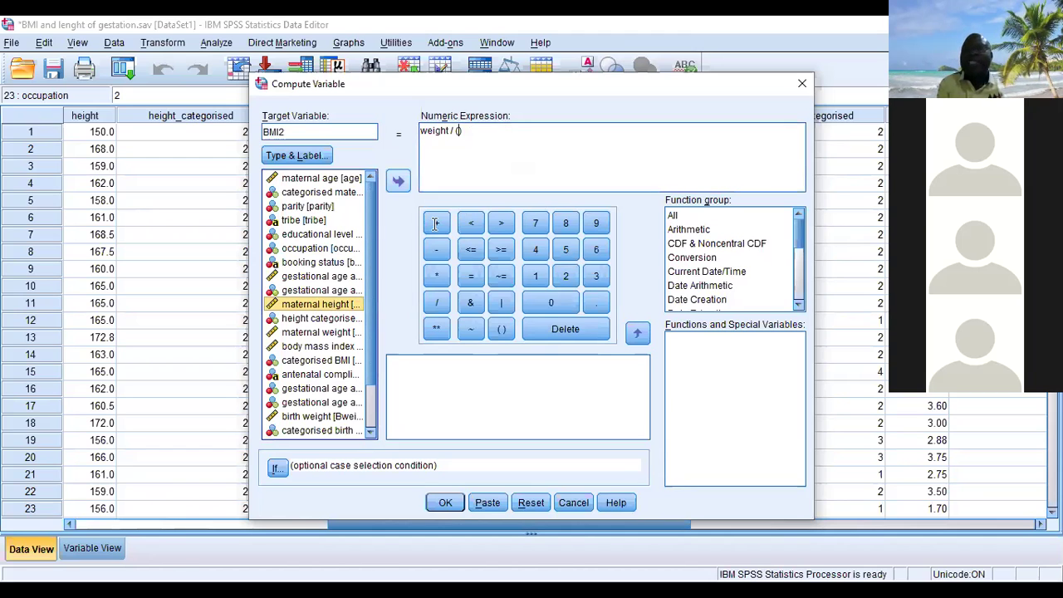
{"action": "left_click", "coordinate": [398, 180]}
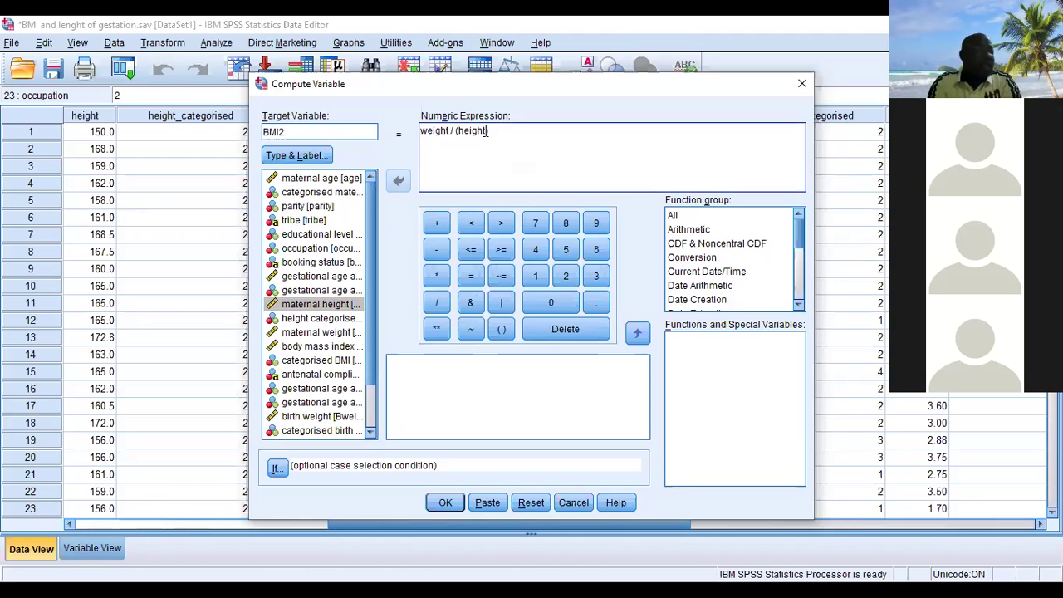
{"action": "key", "text": "BackSpace"}
{"action": "key", "text": "BackSpace"}
{"action": "key", "text": "BackSpace"}
{"action": "key", "text": "BackSpace"}
{"action": "key", "text": "BackSpace"}
{"action": "key", "text": "BackSpace"}
- Complete the numeric expression as weight / (heightInMetres * heightInMetres) using the computed height variable
{"action": "scroll", "coordinate": [309, 424], "scroll_direction": "down", "scroll_amount": 3}
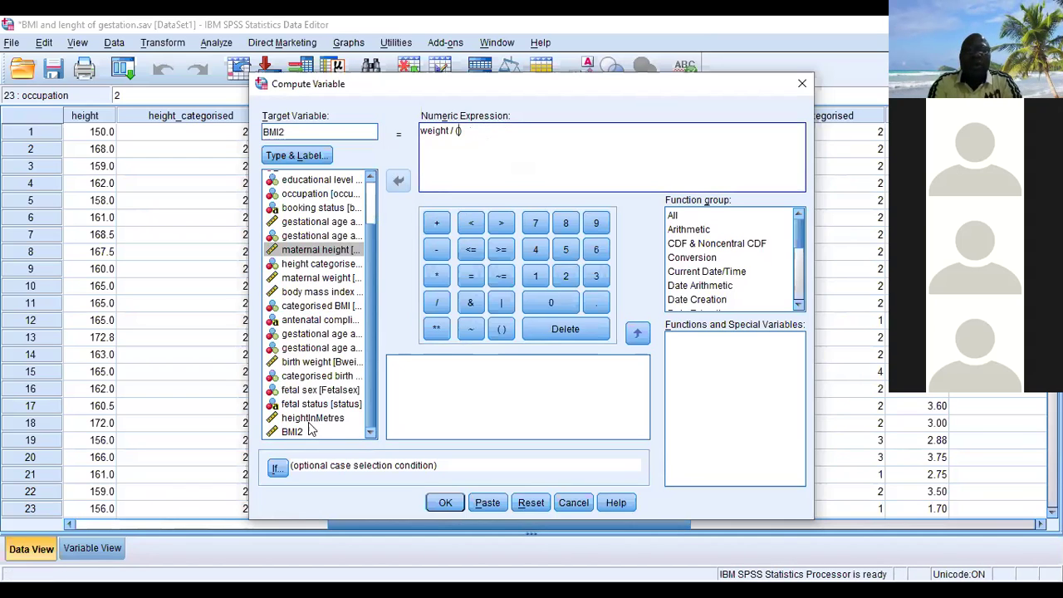
{"action": "left_click", "coordinate": [308, 419]}
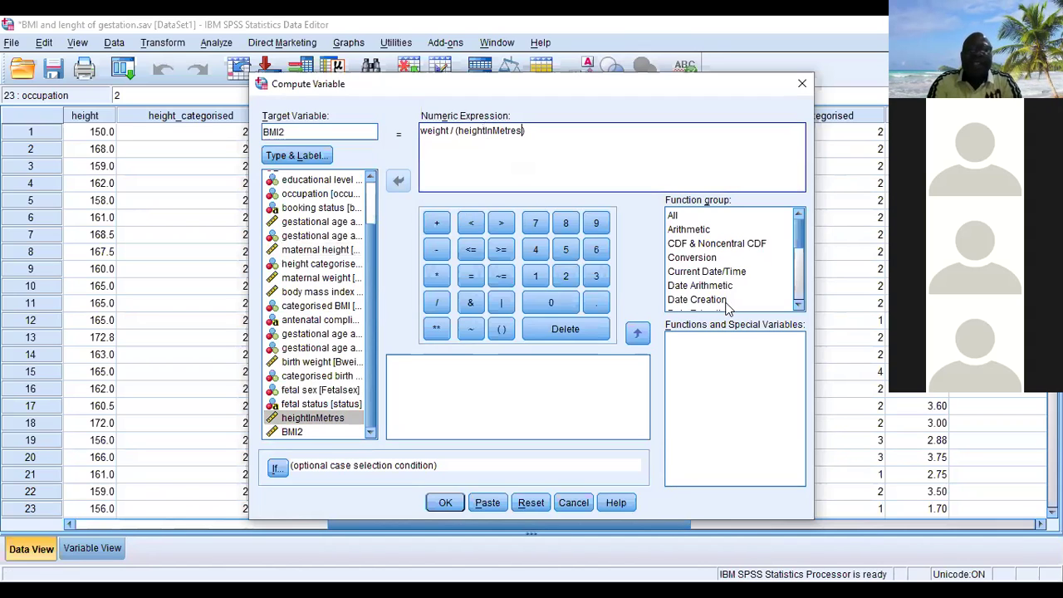
{"action": "left_click", "coordinate": [440, 276]}
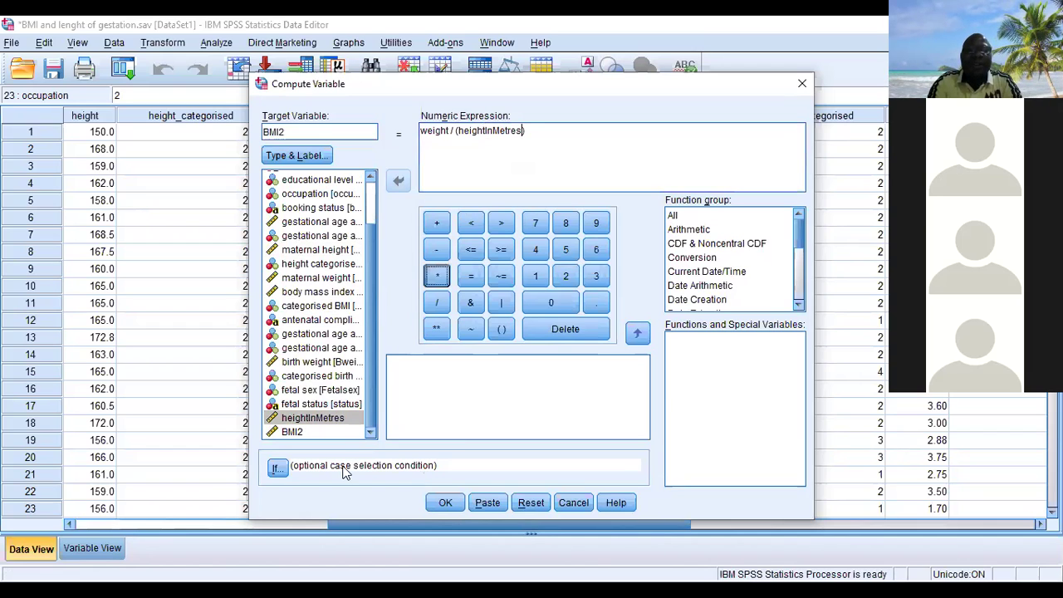
{"action": "left_click", "coordinate": [309, 420]}
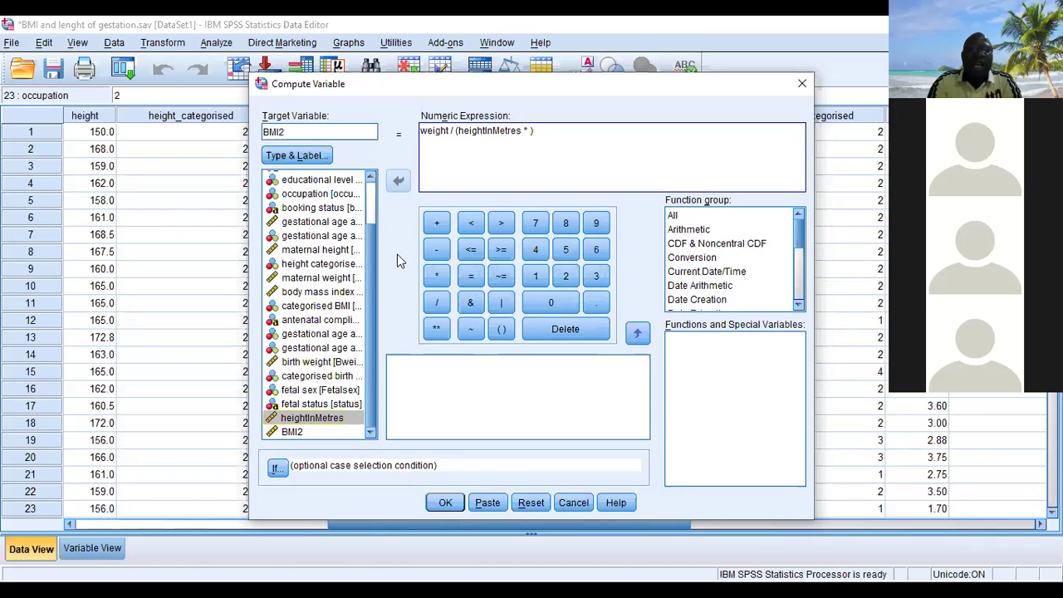
{"action": "left_click", "coordinate": [400, 182]}
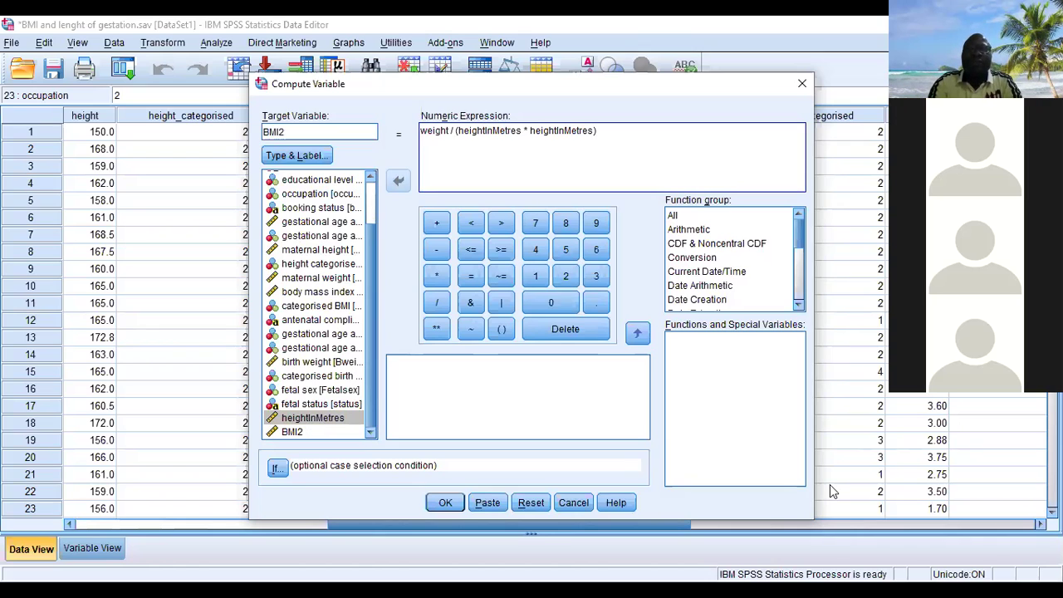
- Run the BMI2 computation, allowing the existing variable to be overwritten, and select the BMI2 column in the data
{"action": "left_click", "coordinate": [445, 503]}
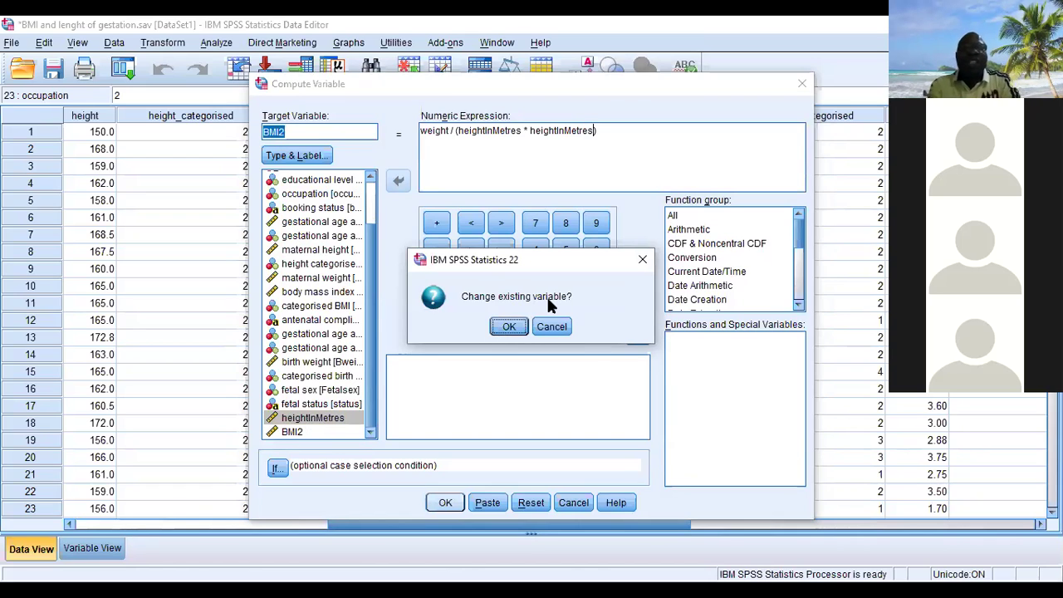
{"action": "left_click", "coordinate": [645, 263]}
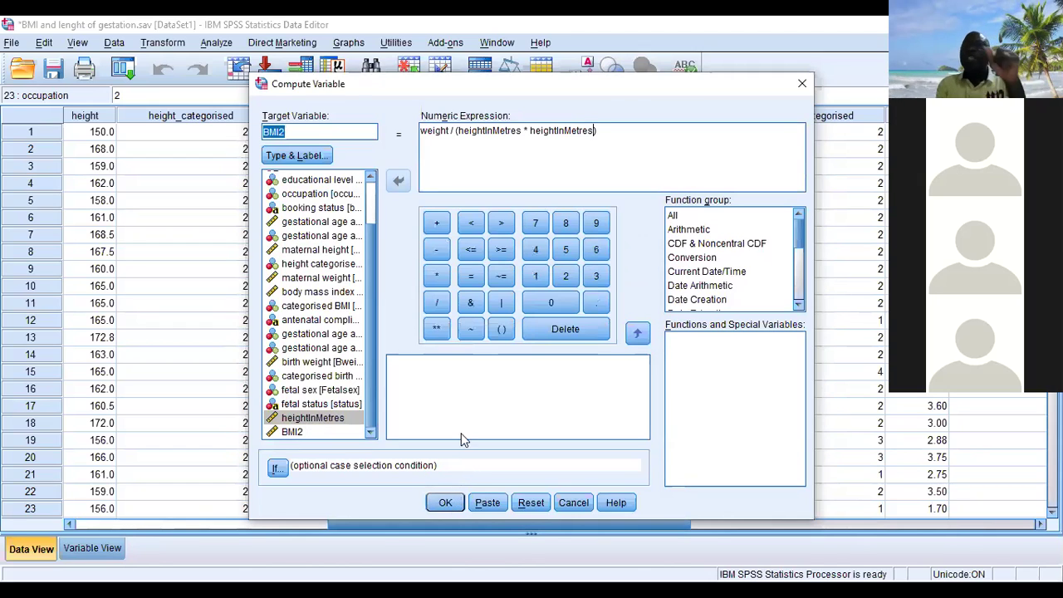
{"action": "key", "text": "Return"}
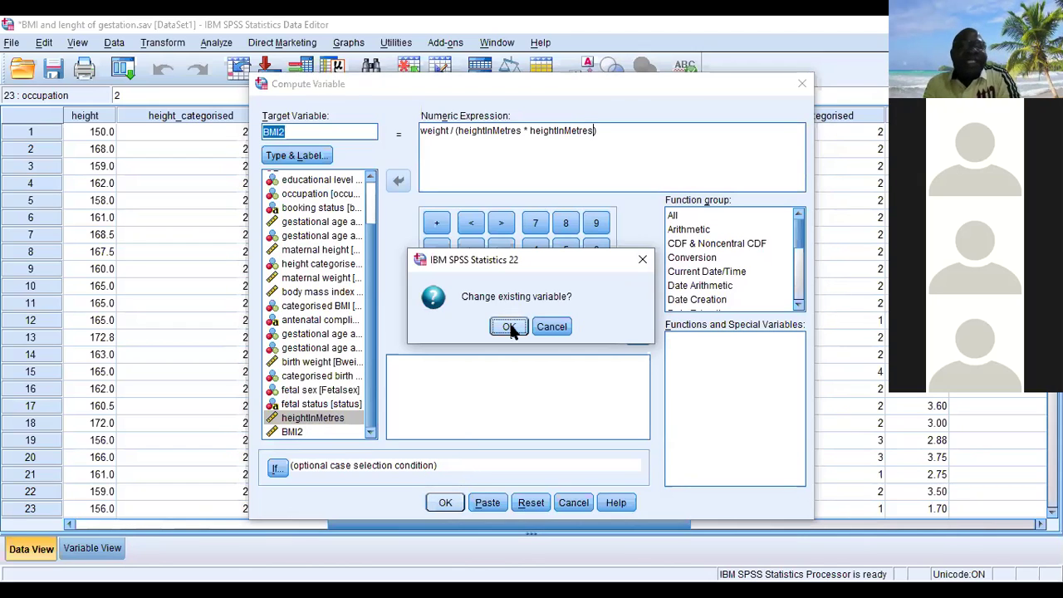
{"action": "left_click", "coordinate": [510, 327]}
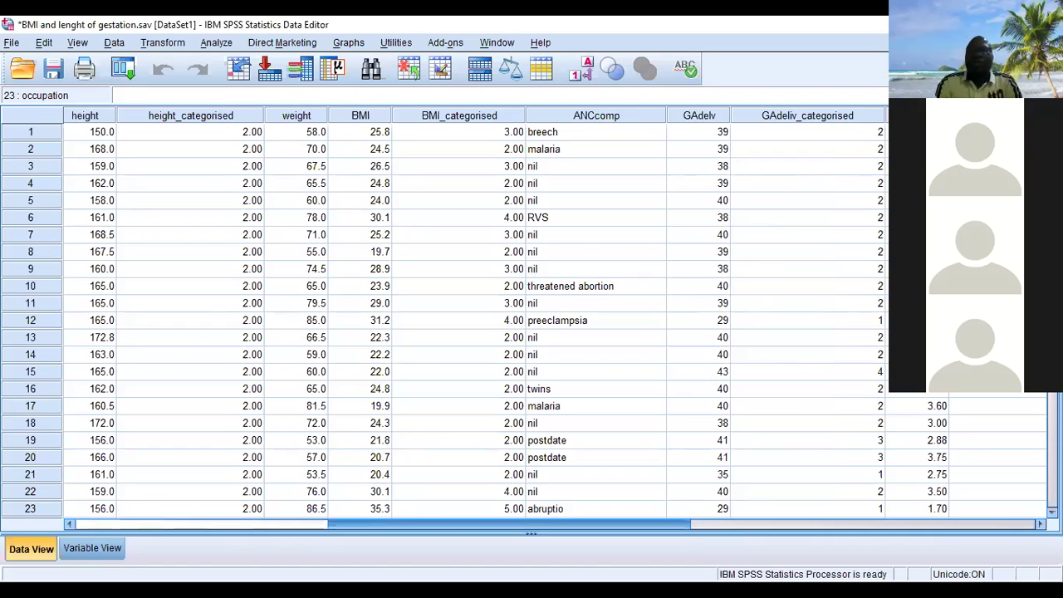
{"action": "scroll", "coordinate": [443, 112], "scroll_direction": "right", "scroll_amount": 5}
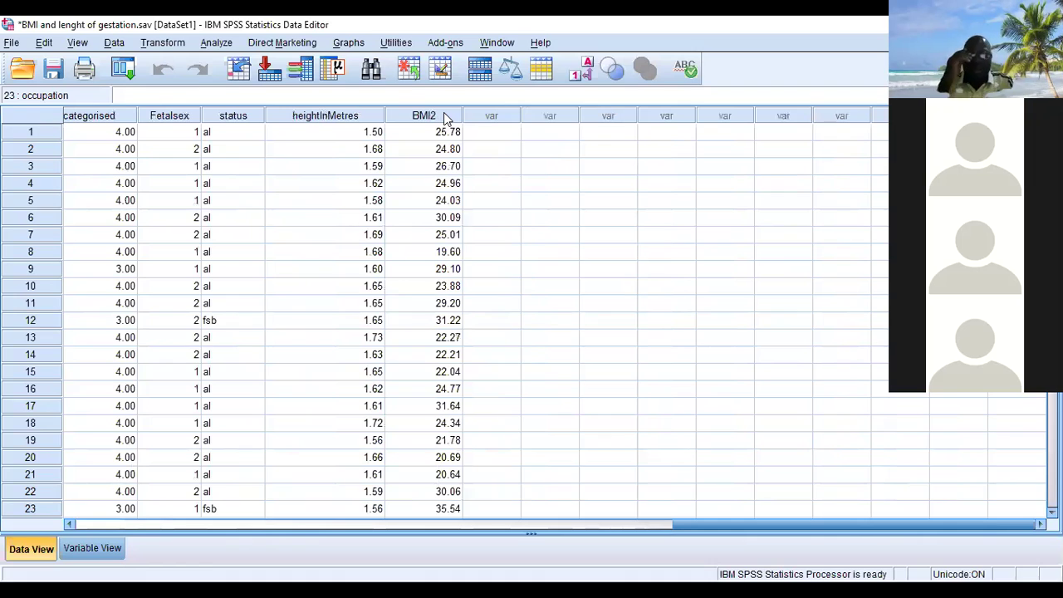
{"action": "left_click", "coordinate": [443, 116]}
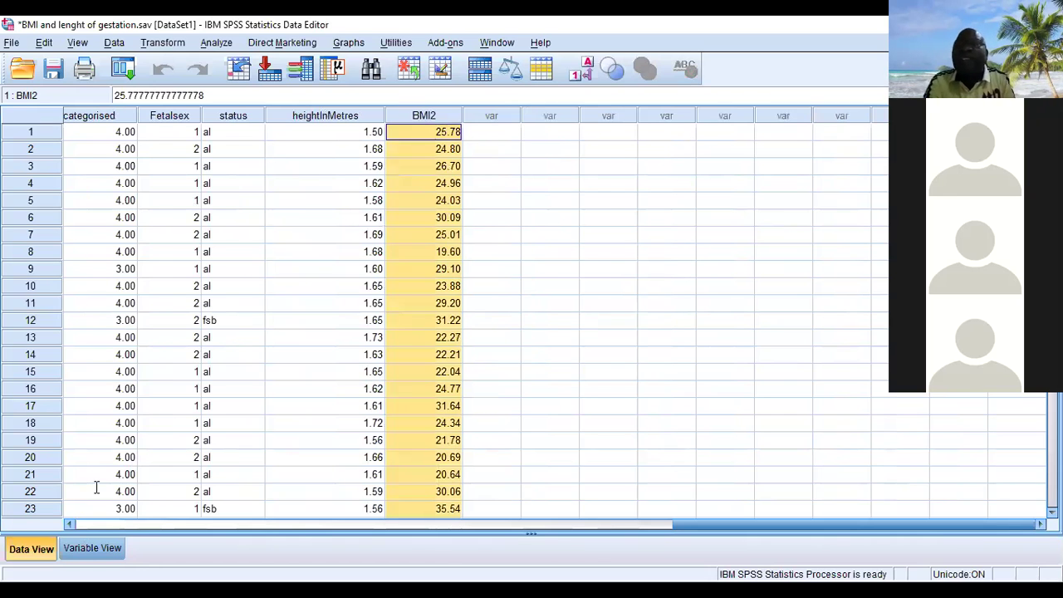
- Rename the BMI2 variable as BMI3 in the variable definitions and return to the data values
{"action": "key", "text": "ctrl+t"}
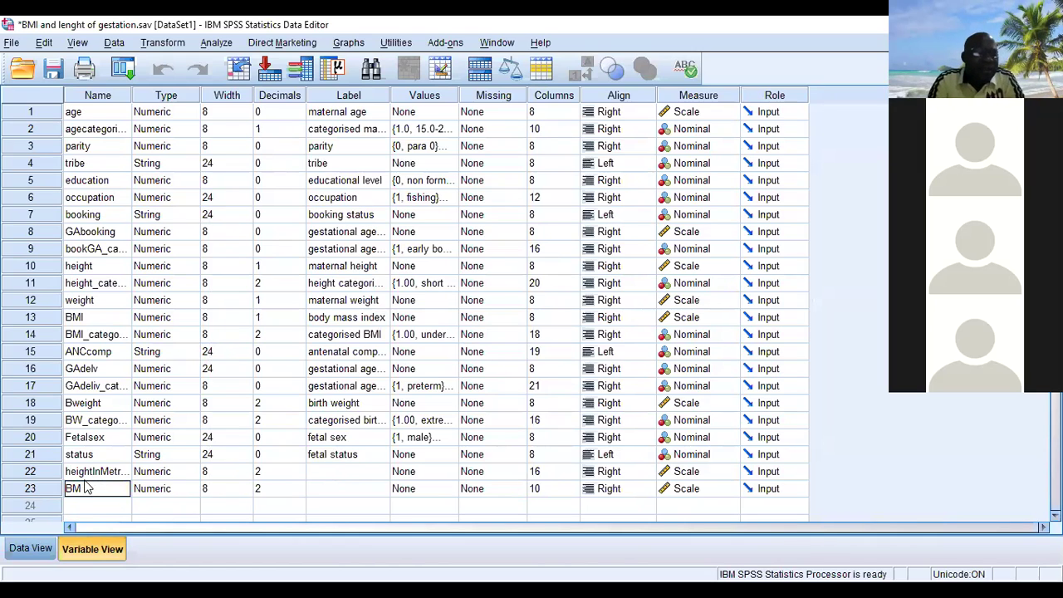
{"action": "key", "text": "Return"}
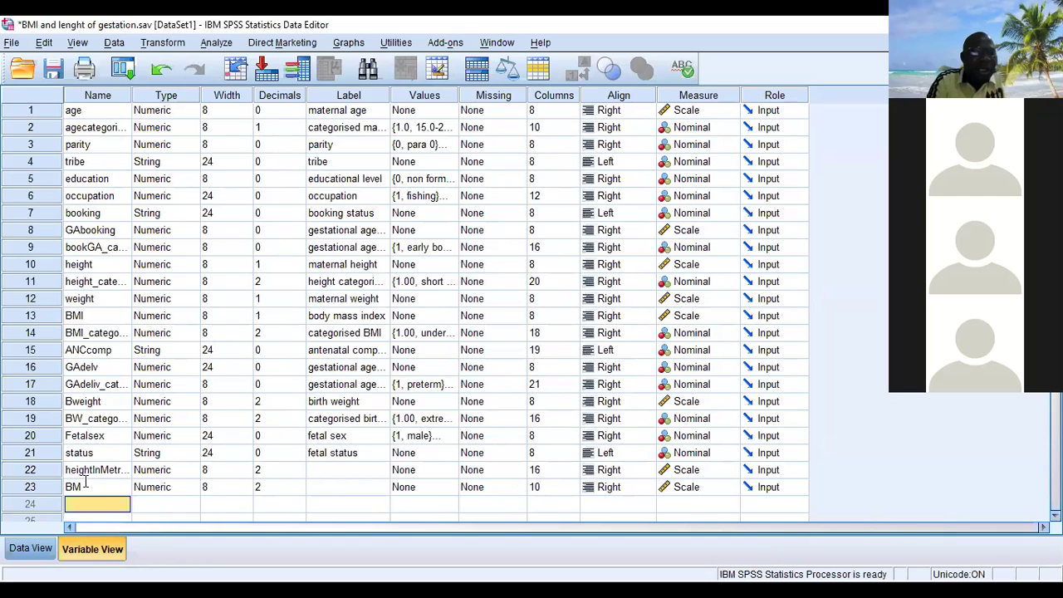
{"action": "left_click", "coordinate": [85, 482]}
{"action": "double_click", "coordinate": [96, 489]}
{"action": "type", "text": "I"}
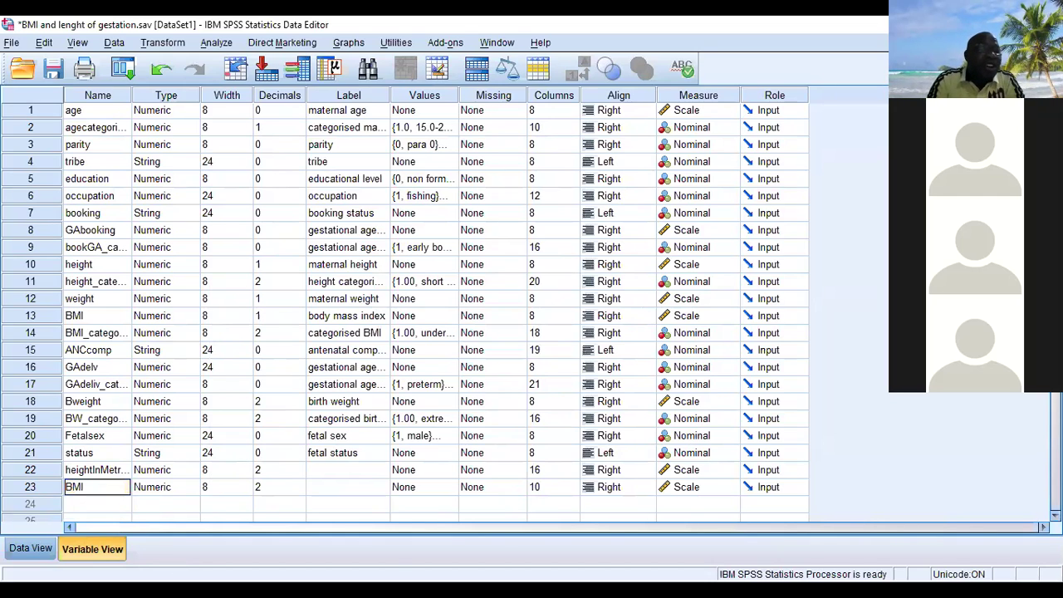
{"action": "type", "text": "3"}
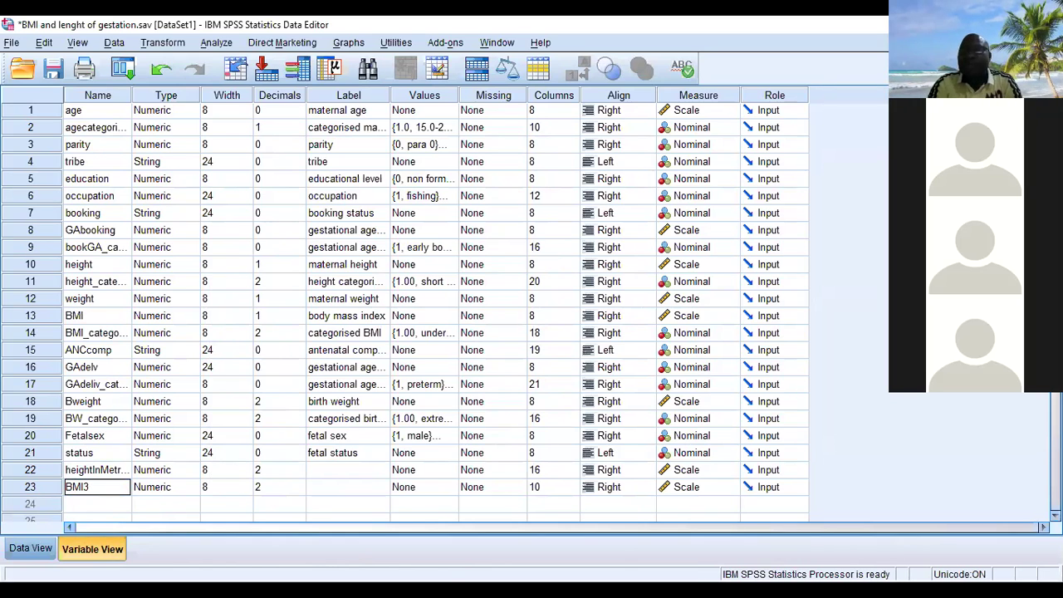
{"action": "left_click", "coordinate": [97, 487]}
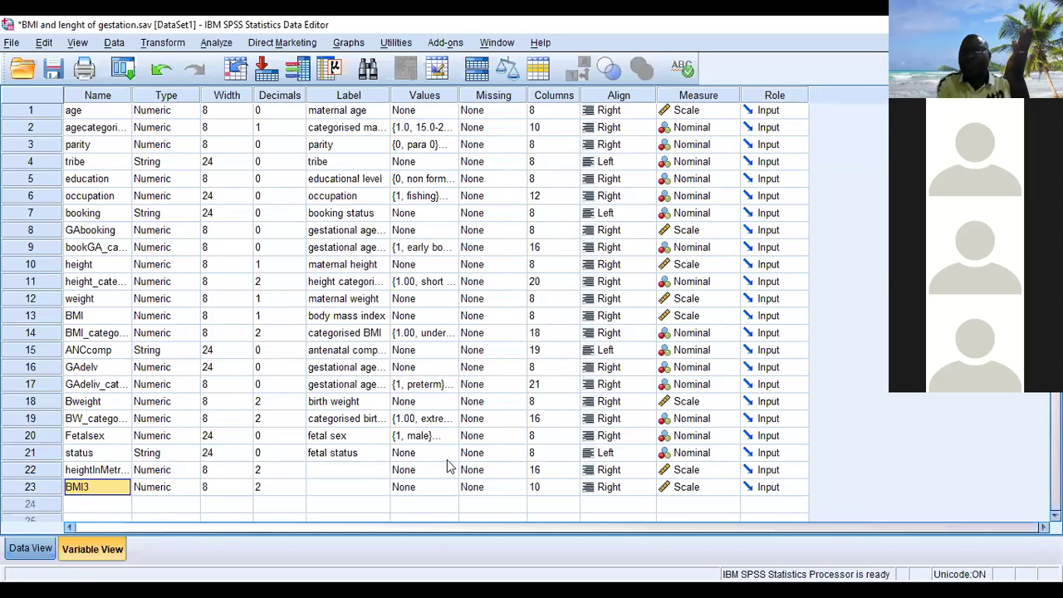
{"action": "key", "text": "ctrl+t"}
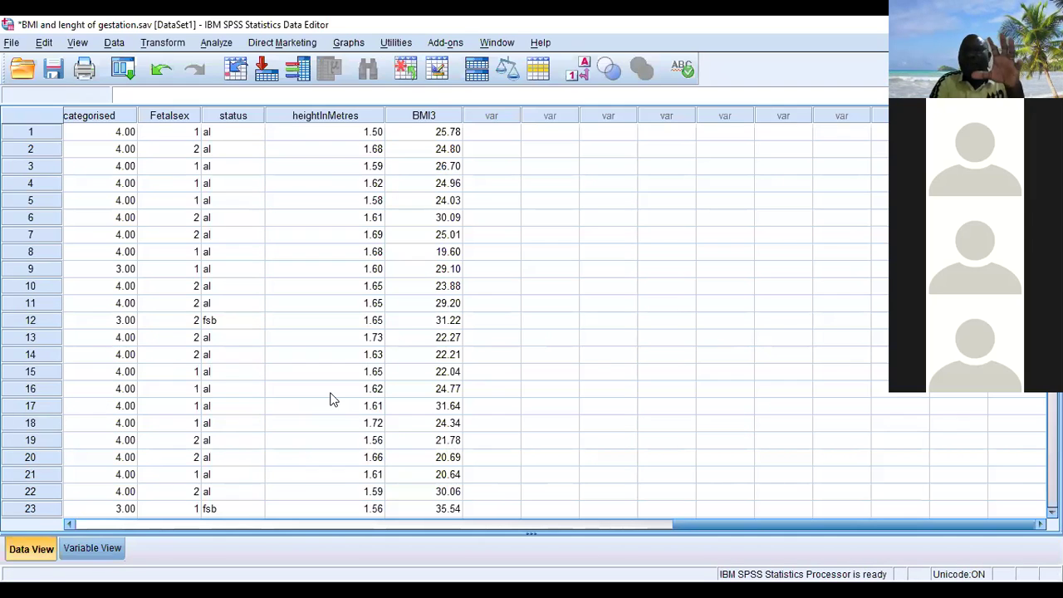
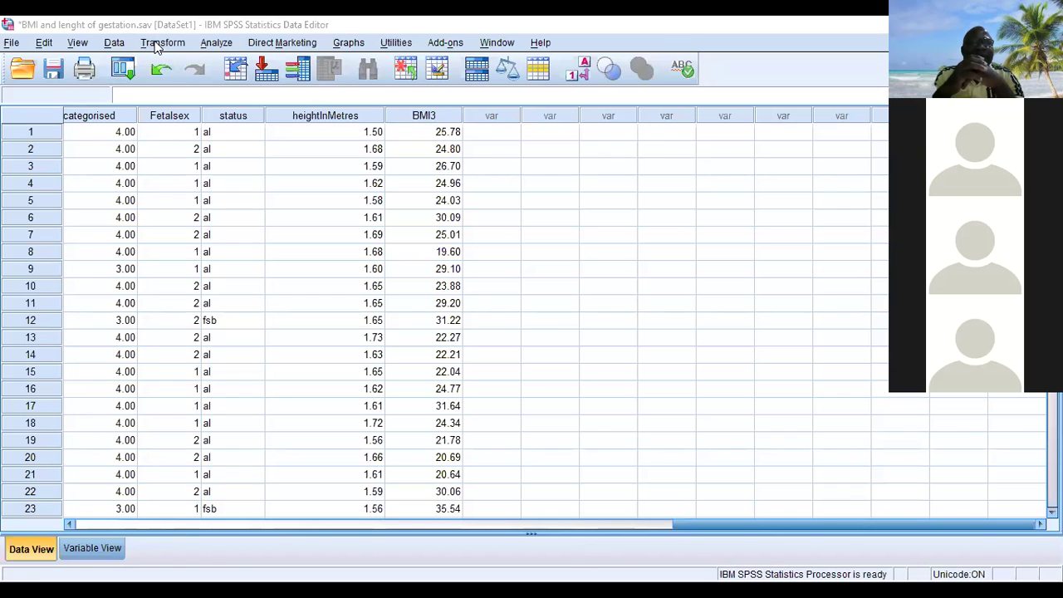
- Start a Recode into Different Variables with BMI3 as the input variable
{"action": "left_click", "coordinate": [158, 43]}
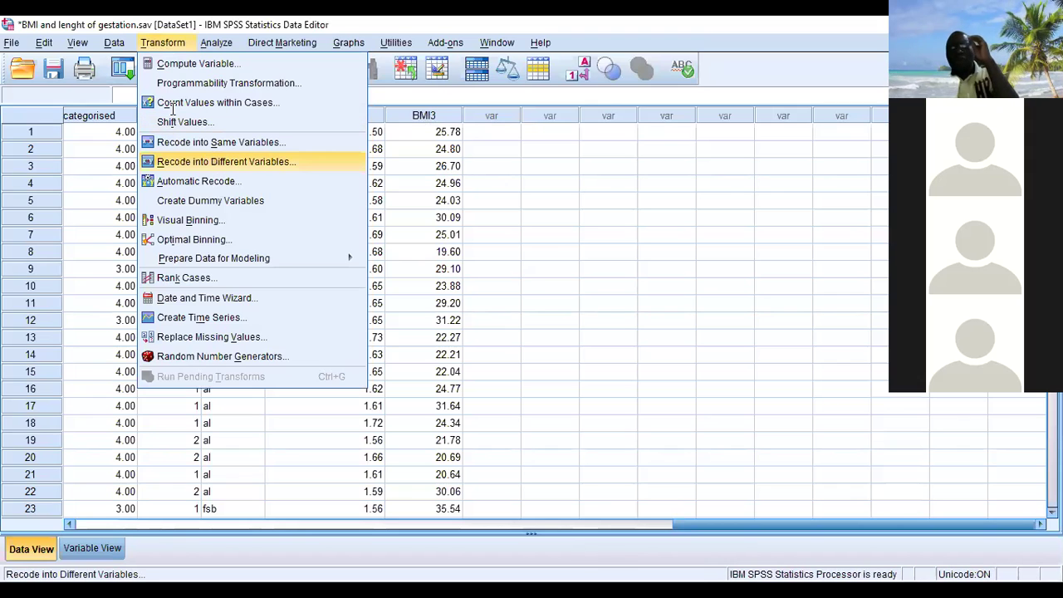
{"action": "key", "text": "Return"}
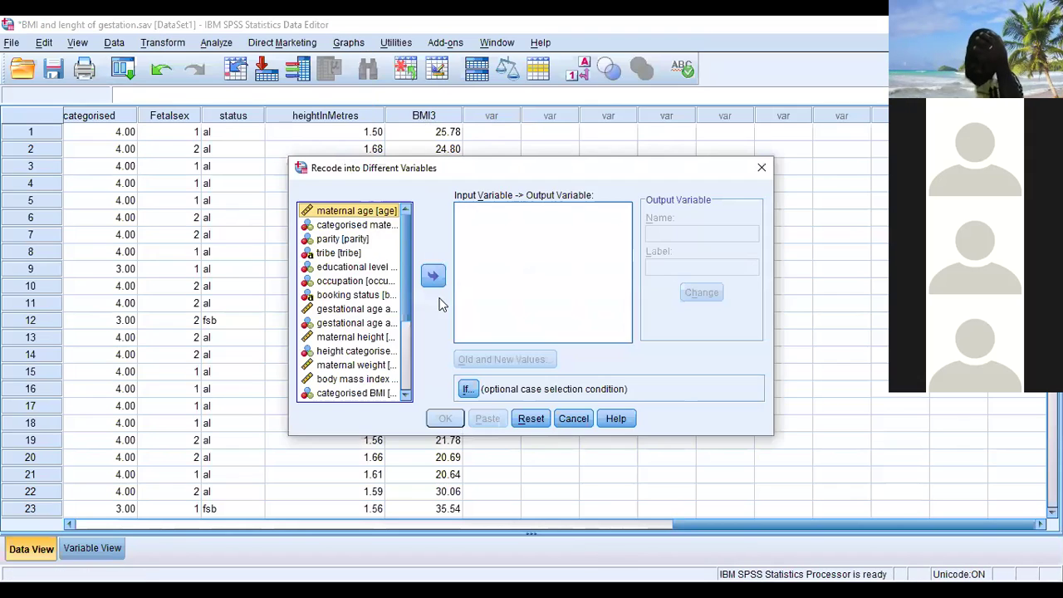
{"action": "left_click_drag", "start_coordinate": [406, 304], "coordinate": [406, 384]}
{"action": "left_click", "coordinate": [322, 393]}
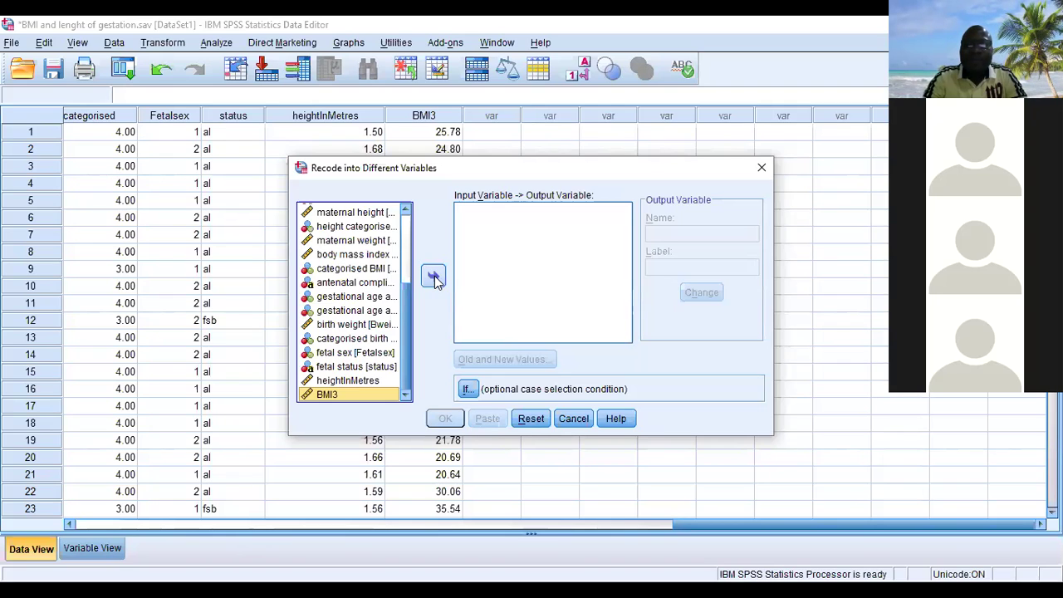
{"action": "left_click", "coordinate": [432, 277]}
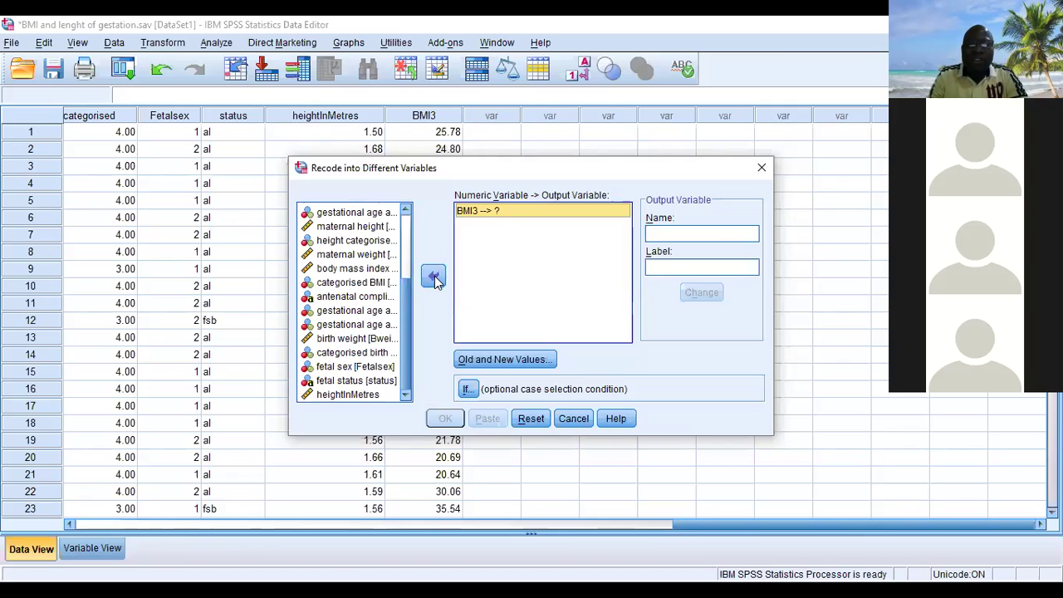
- Name the recode's output variable BMI_group and assign it to BMI3
{"action": "left_click", "coordinate": [674, 232]}
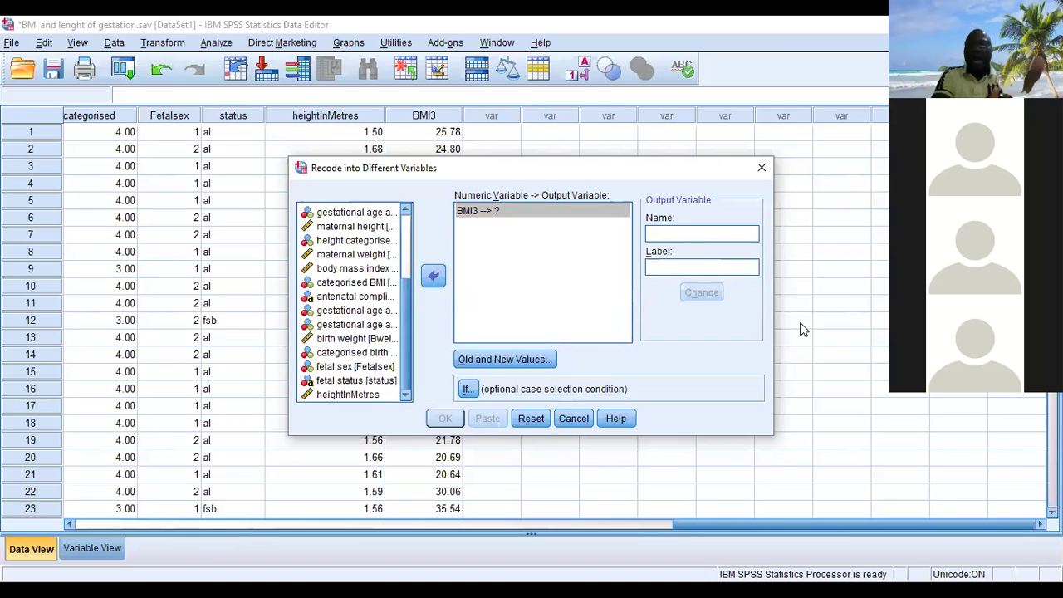
{"action": "type", "text": "BMI"}
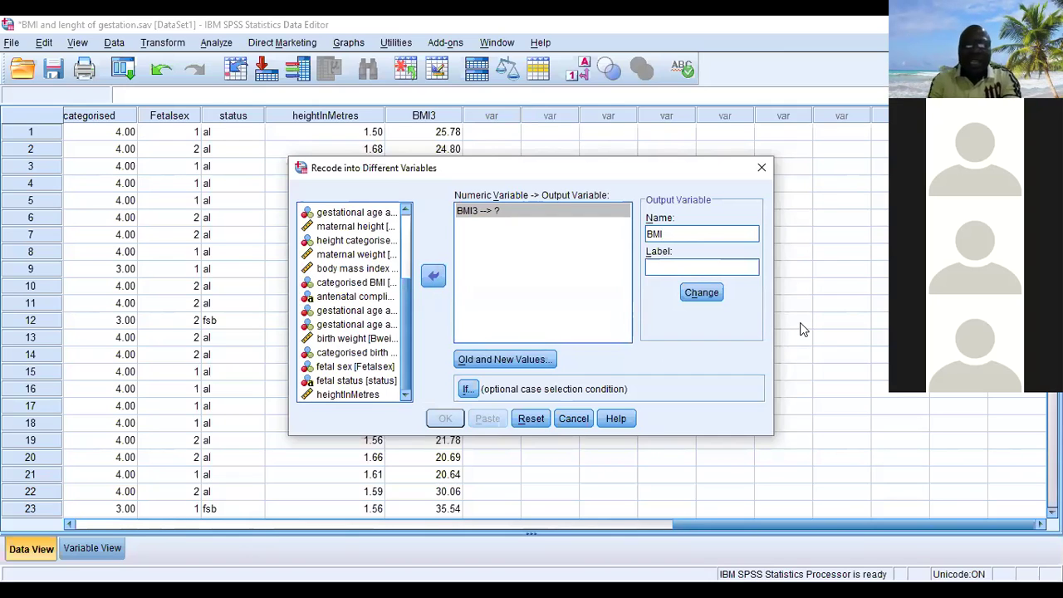
{"action": "type", "text": "_"}
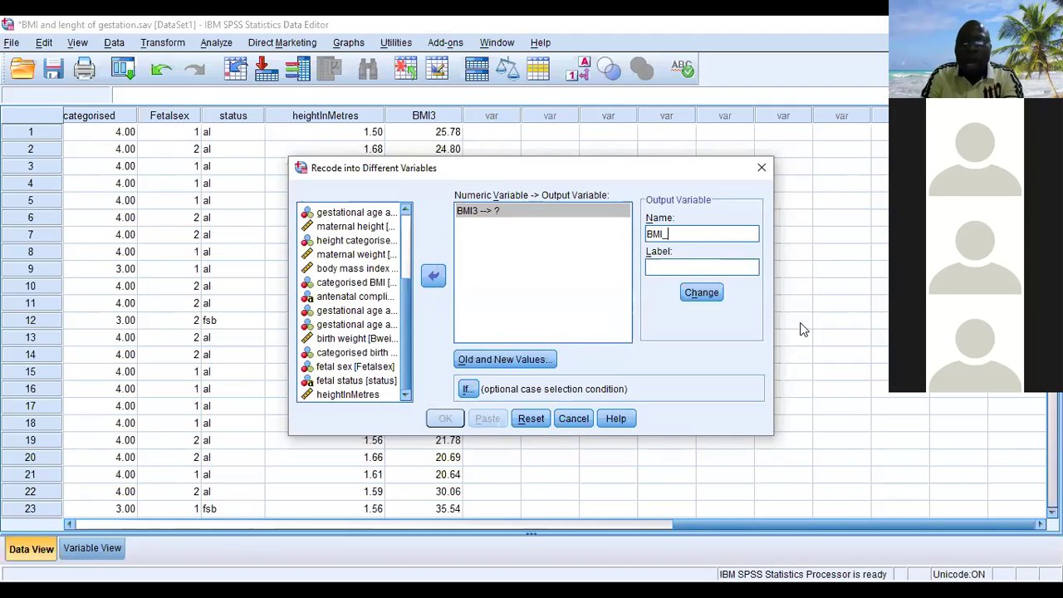
{"action": "type", "text": "group"}
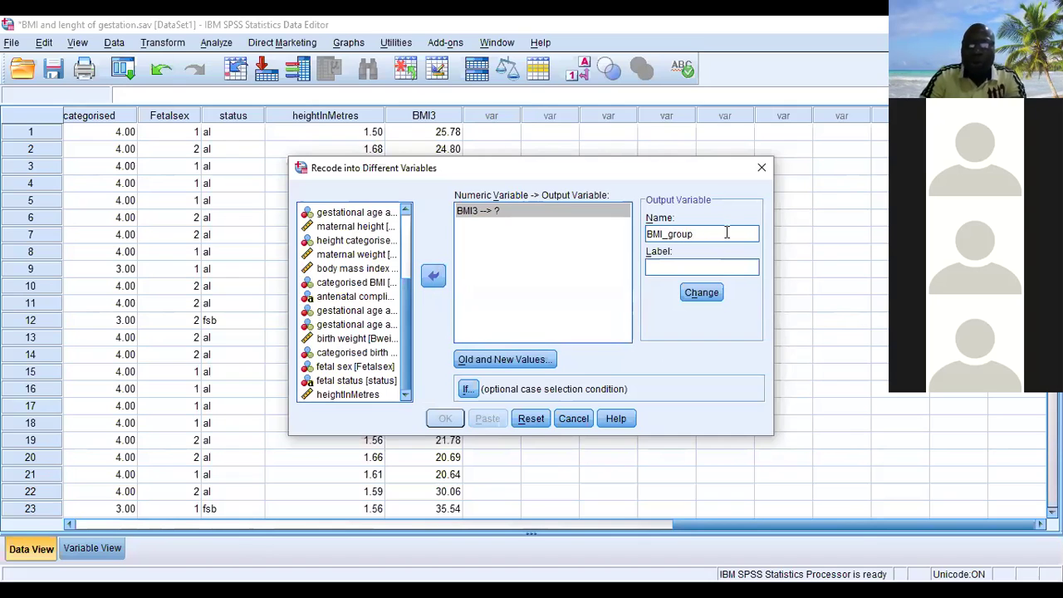
{"action": "left_click", "coordinate": [702, 292]}
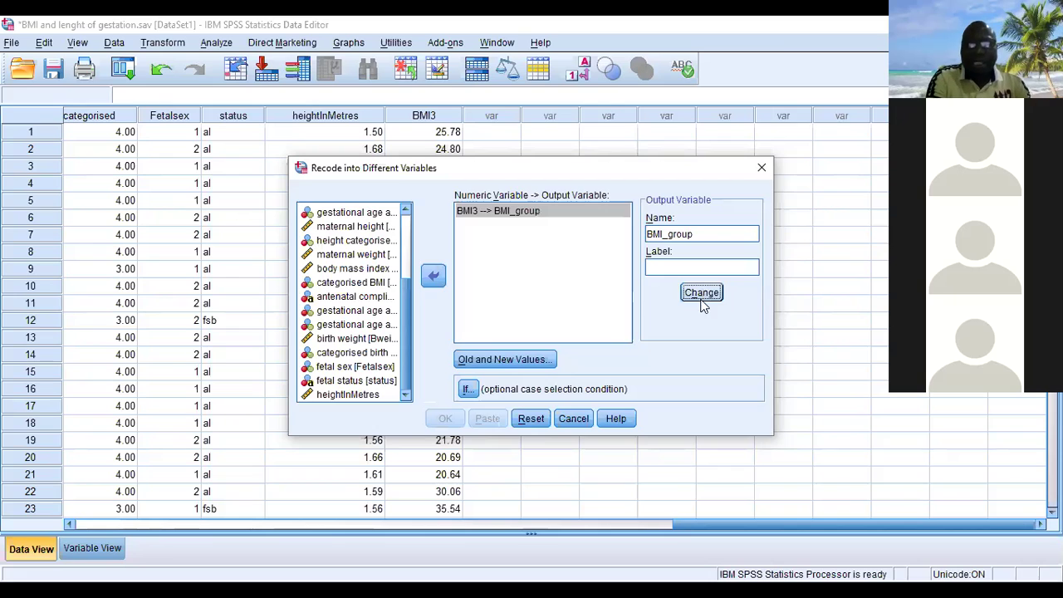
- Open the old and new value definitions for BMI_group and choose a range from lowest through a value
{"action": "left_click", "coordinate": [506, 359]}
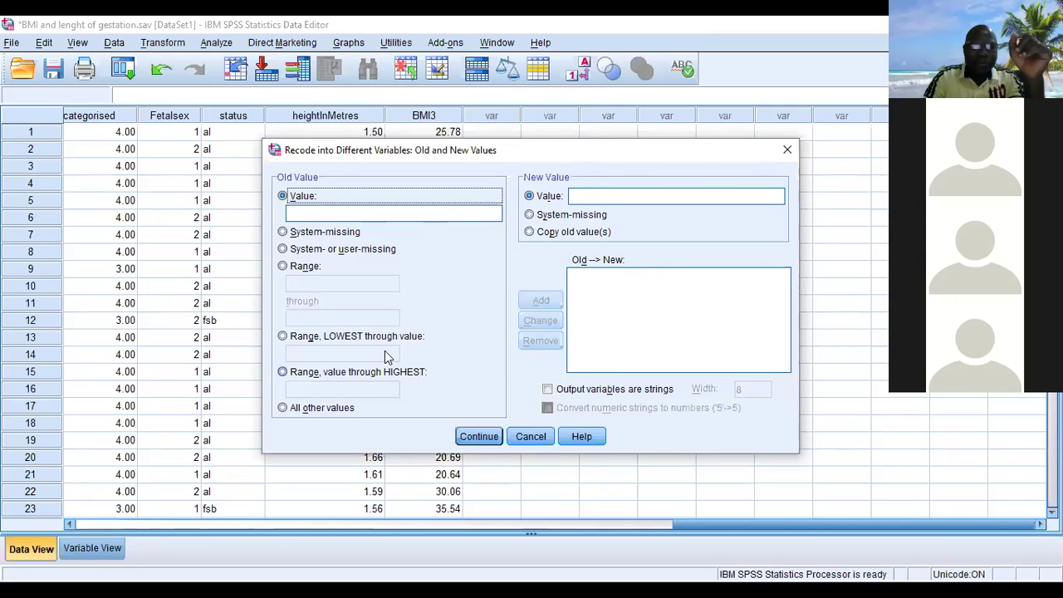
{"action": "left_click", "coordinate": [283, 336]}
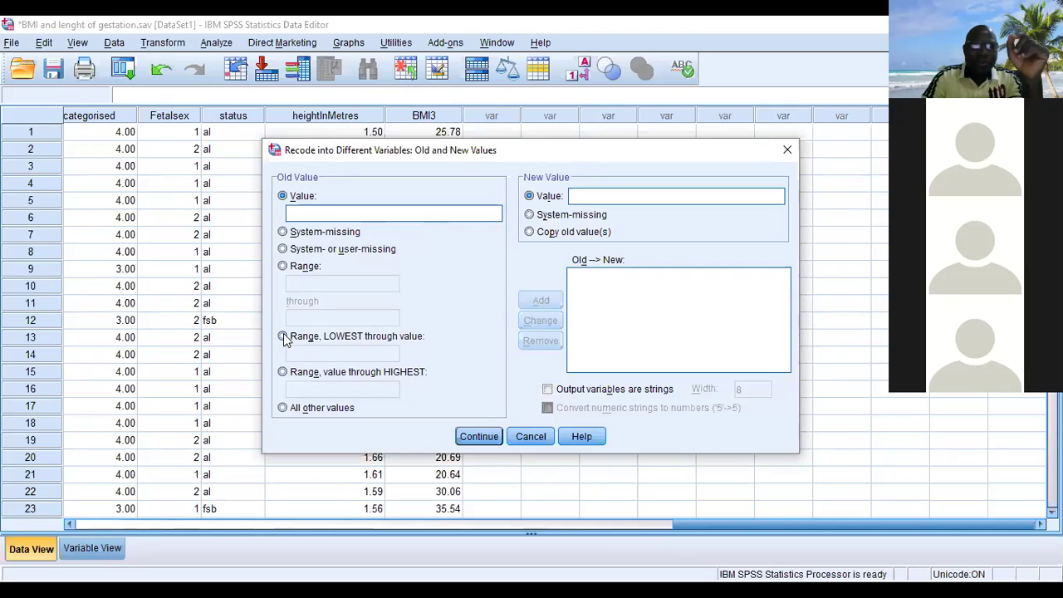
{"action": "left_click", "coordinate": [324, 357]}
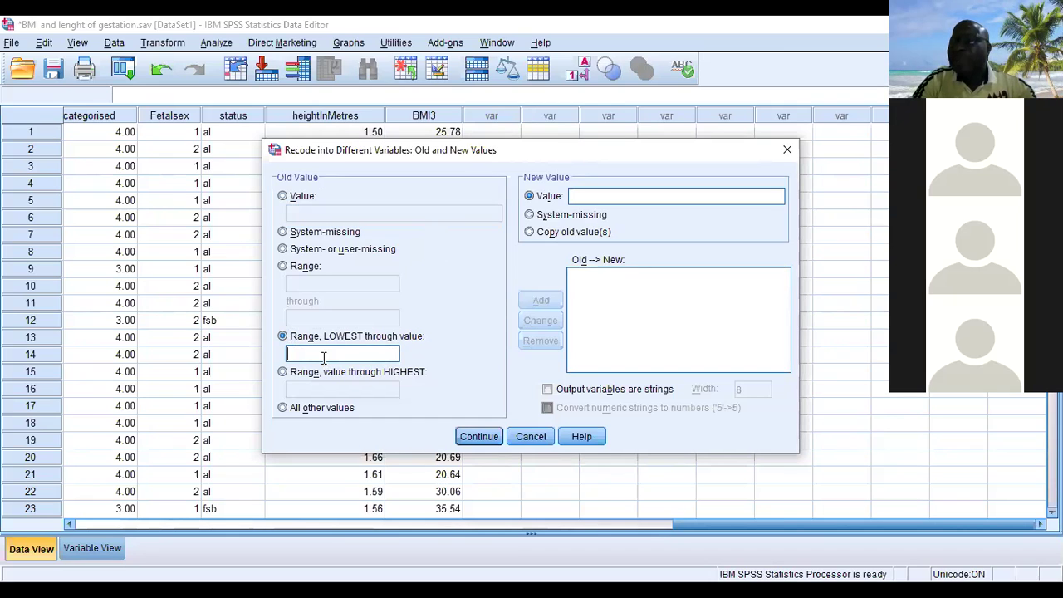
{"action": "type", "text": "18"}
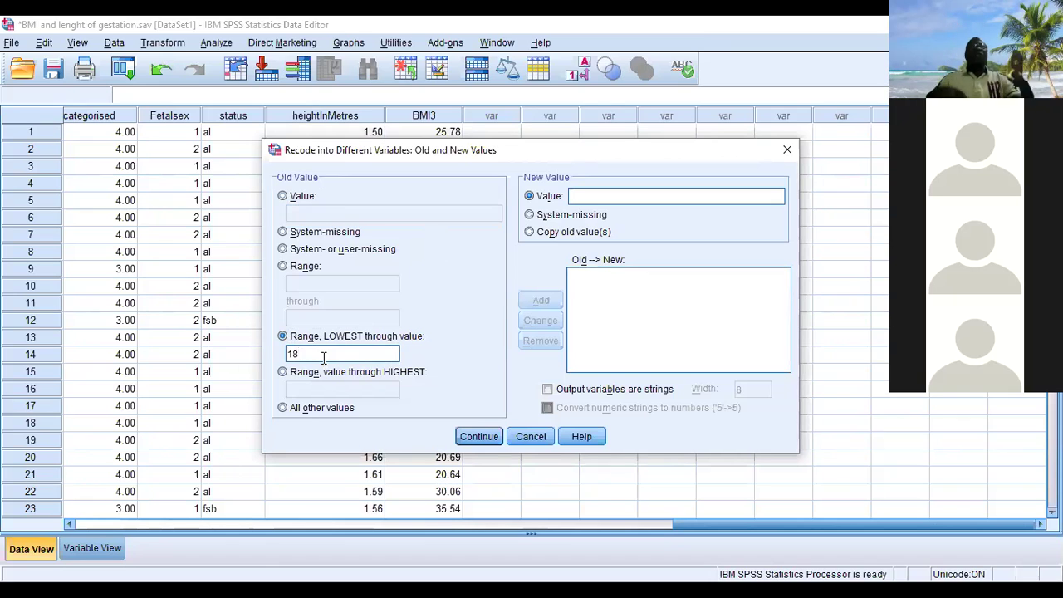
{"action": "type", "text": "."}
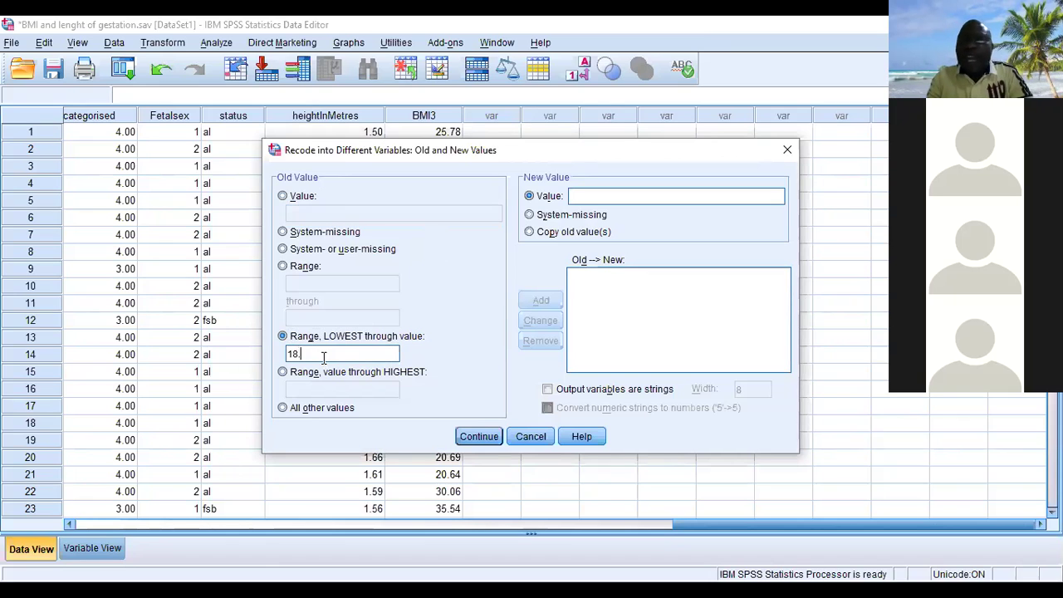
{"action": "type", "text": "0"}
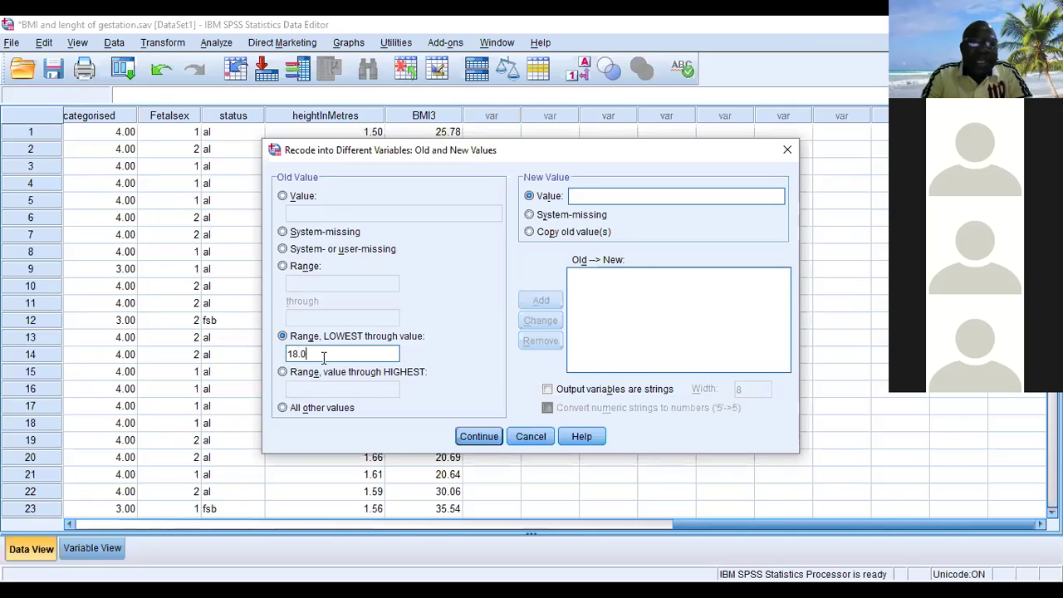
{"action": "key", "text": "BackSpace"}
{"action": "key", "text": "BackSpace"}
{"action": "key", "text": "BackSpace"}
{"action": "key", "text": "BackSpace"}
- Set the range's upper limit to 17.99 and add the rule recoding lowest through 17.99 as 1
{"action": "type", "text": "17.99"}
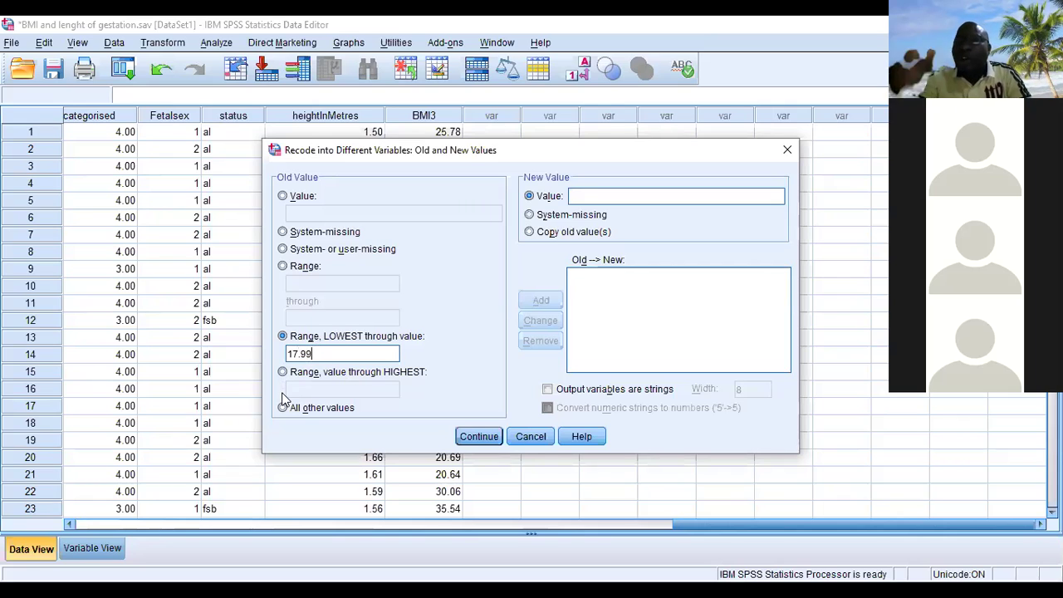
{"action": "left_click", "coordinate": [579, 196]}
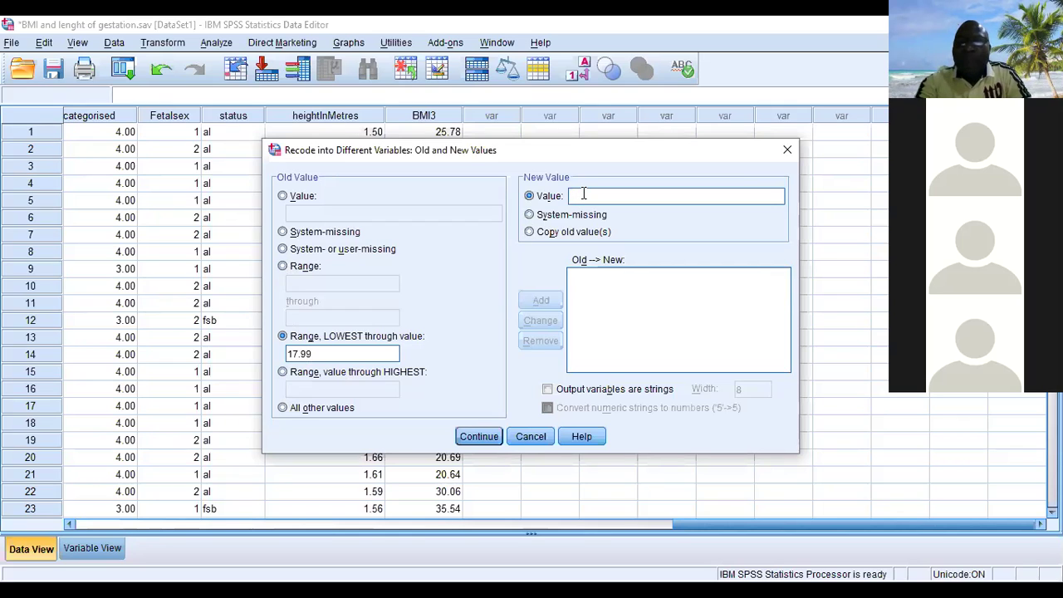
{"action": "type", "text": "1"}
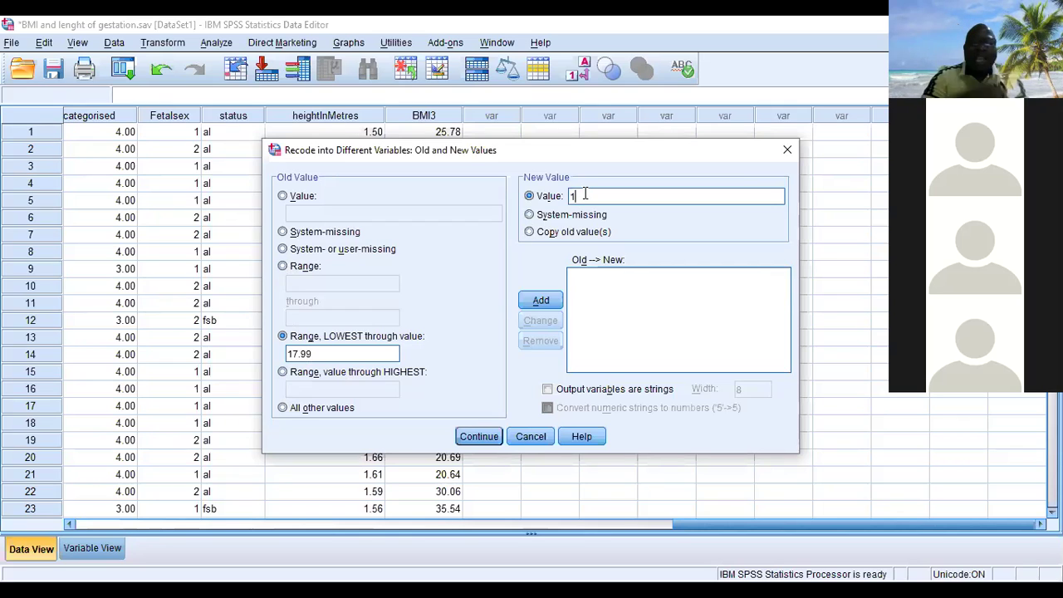
{"action": "left_click", "coordinate": [544, 300]}
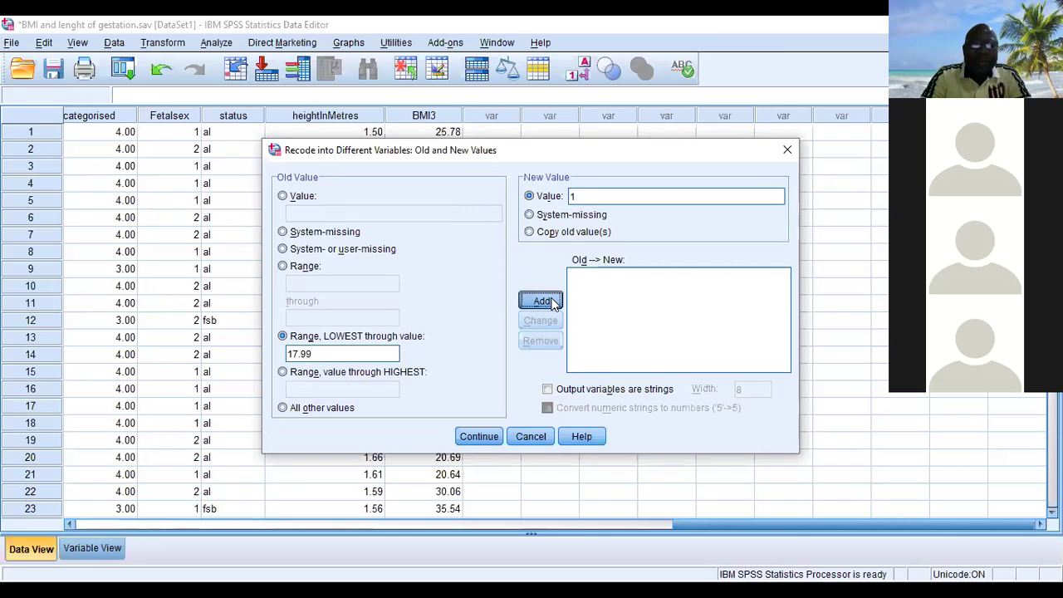
- Choose a range between two values as the old value and set its lower limit to 18
{"action": "left_click", "coordinate": [283, 266]}
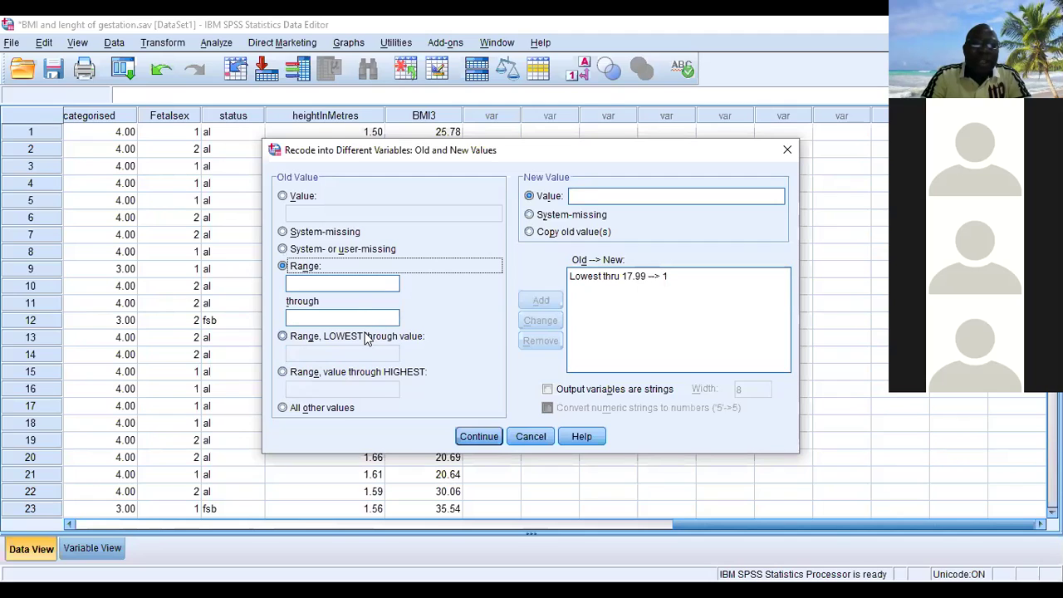
{"action": "left_click", "coordinate": [299, 283]}
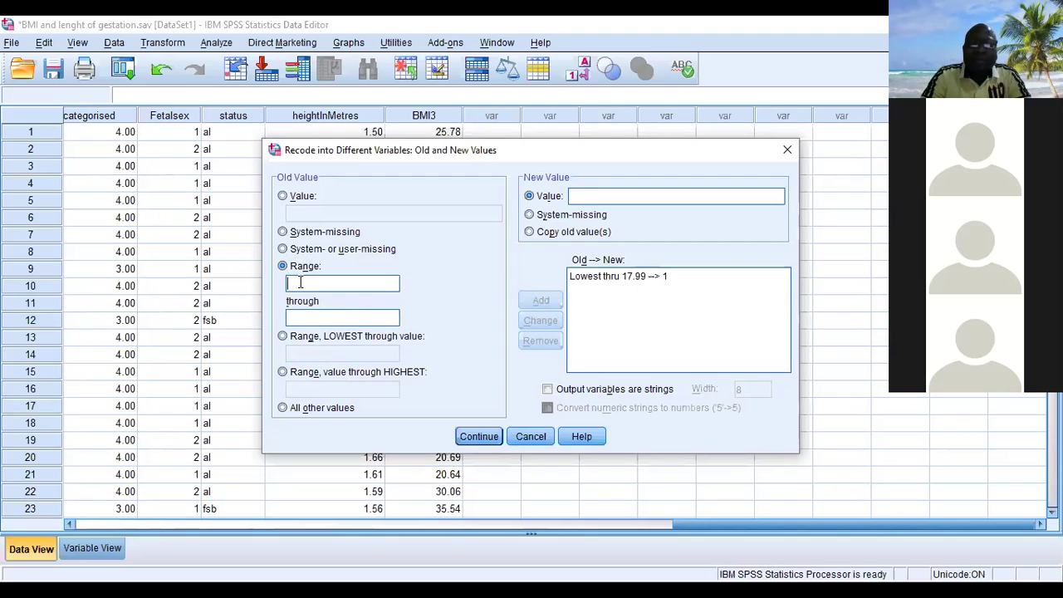
{"action": "type", "text": "18"}
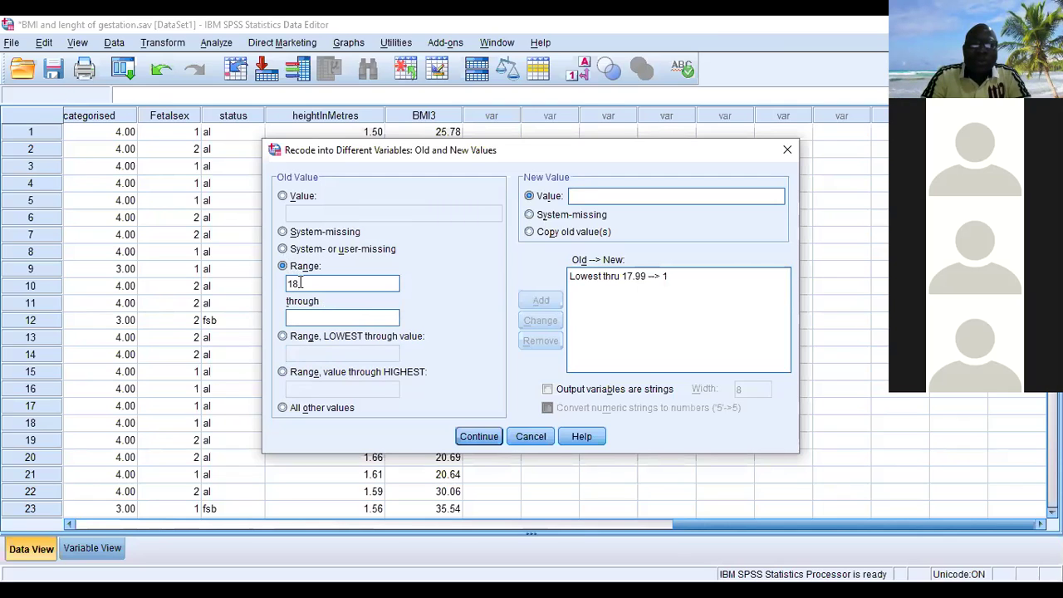
{"action": "type", "text": ".0"}
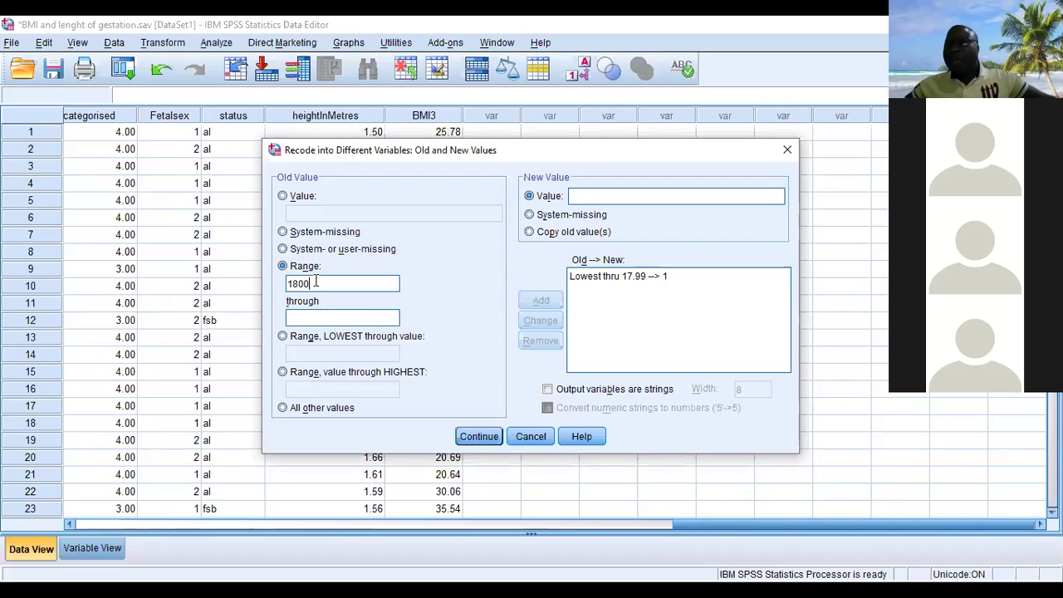
{"action": "key", "text": "BackSpace"}
{"action": "key", "text": "BackSpace"}
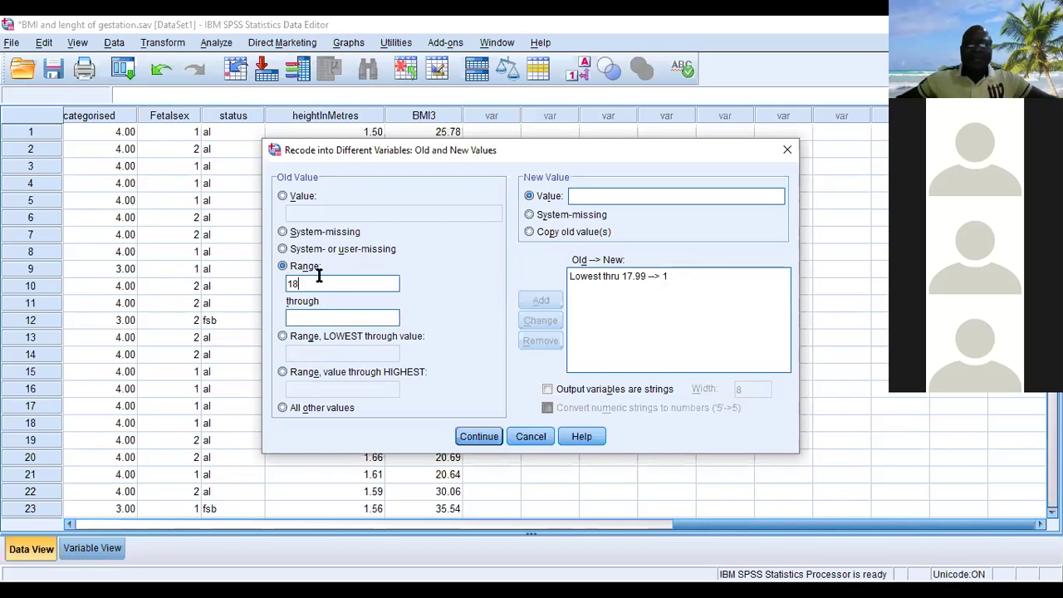
- Set the range's upper limit to 24.99 and add the rule recoding 18 through 24.99 as 2
{"action": "left_click", "coordinate": [329, 314]}
{"action": "type", "text": "2"}
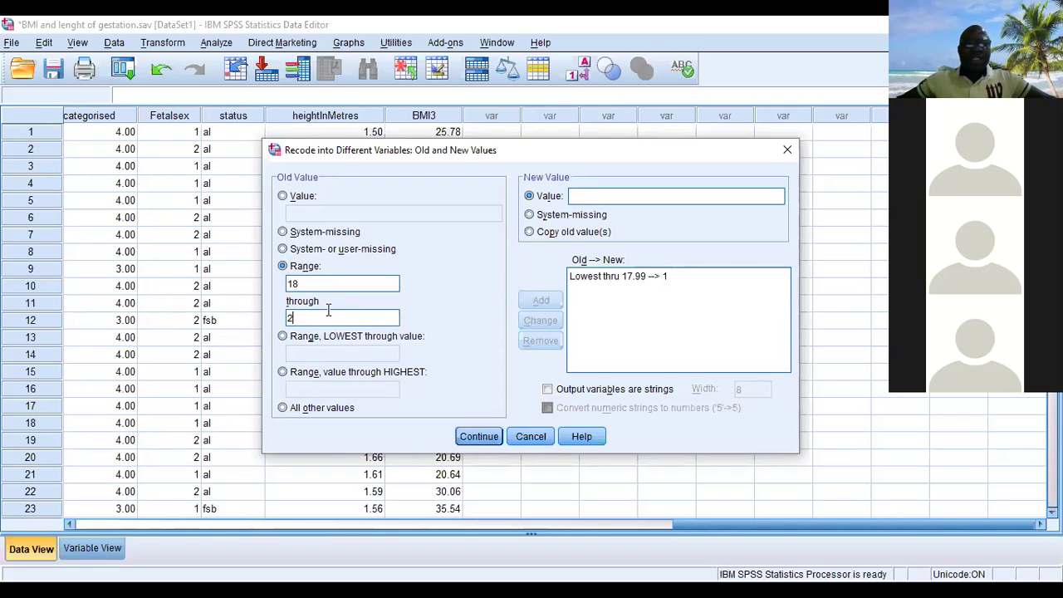
{"action": "double_click", "coordinate": [302, 284]}
{"action": "left_click", "coordinate": [304, 284]}
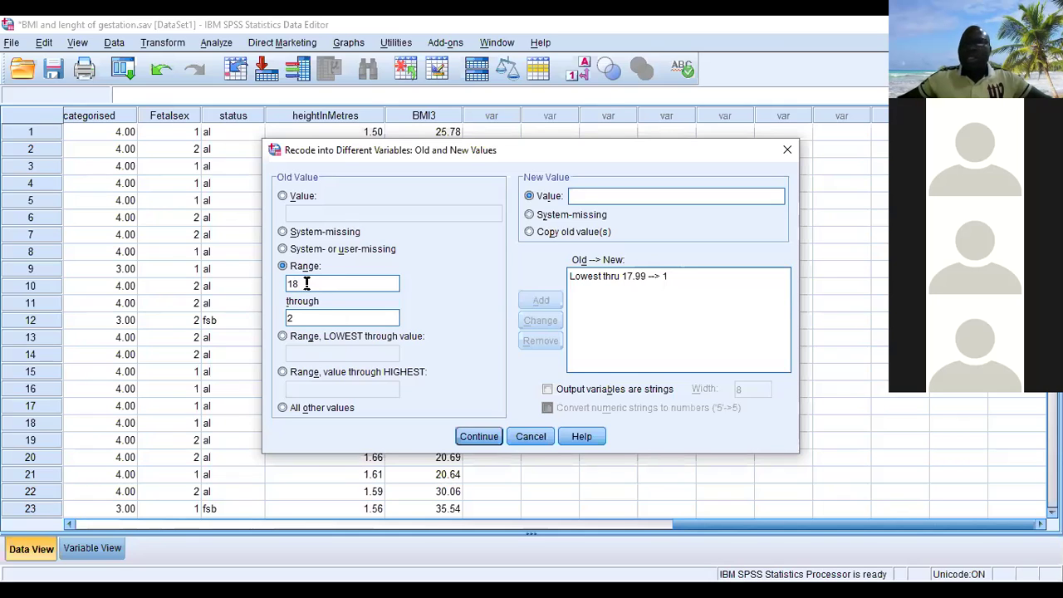
{"action": "double_click", "coordinate": [292, 316]}
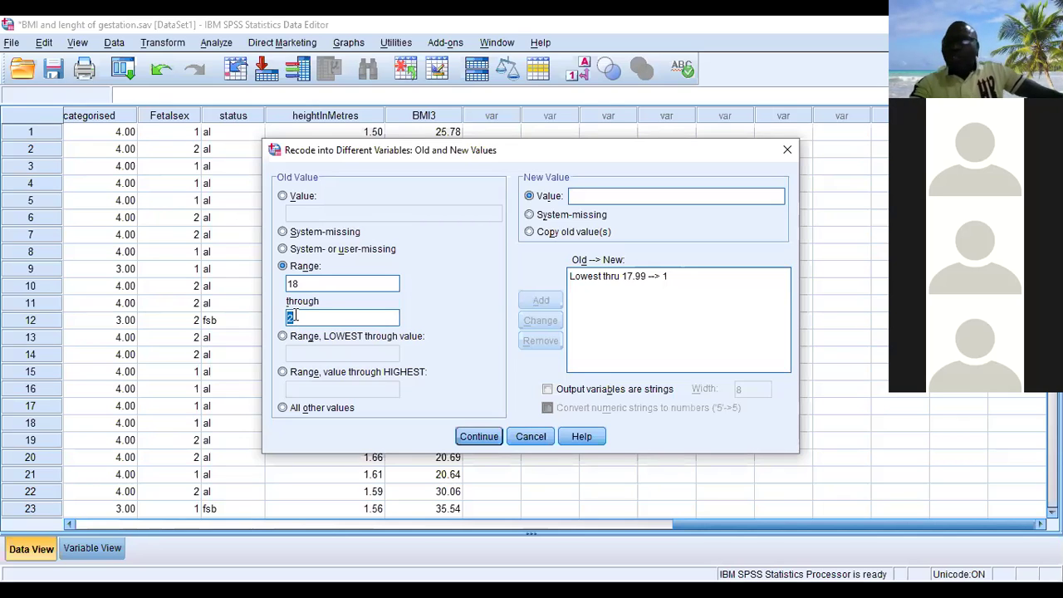
{"action": "type", "text": "2"}
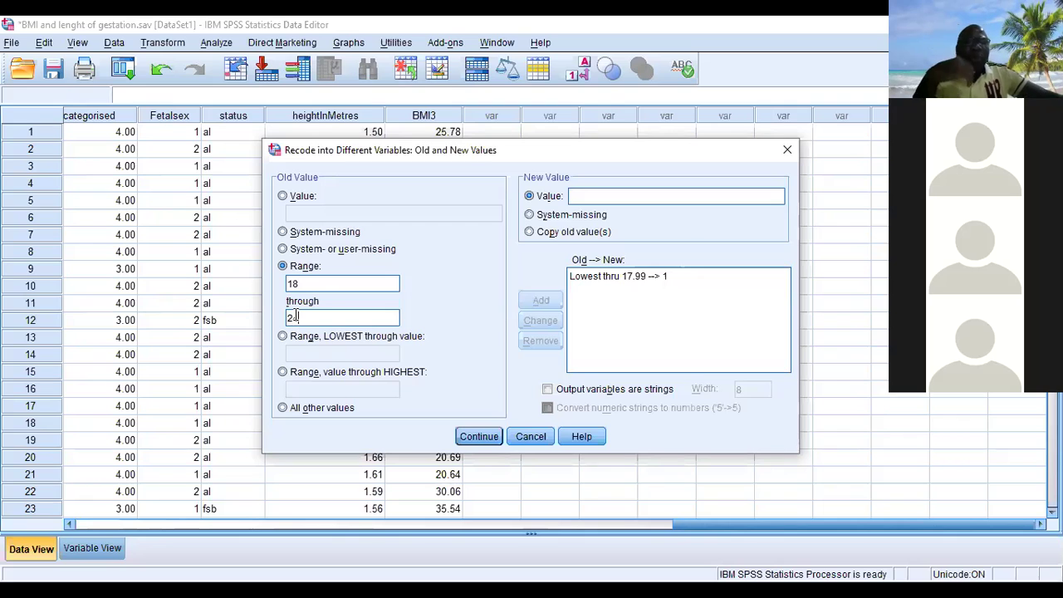
{"action": "type", "text": "4"}
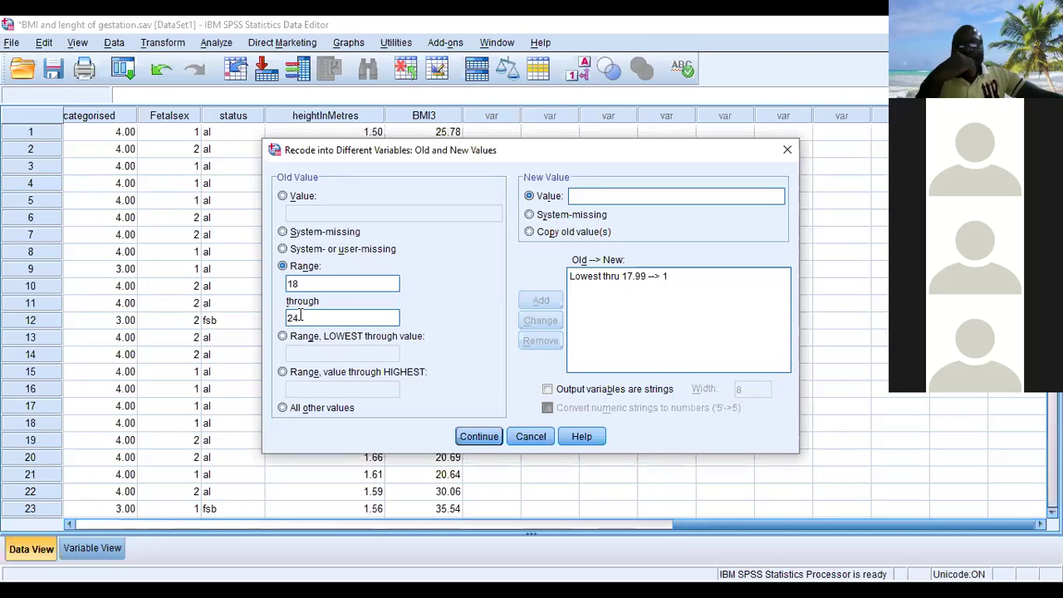
{"action": "type", "text": "."}
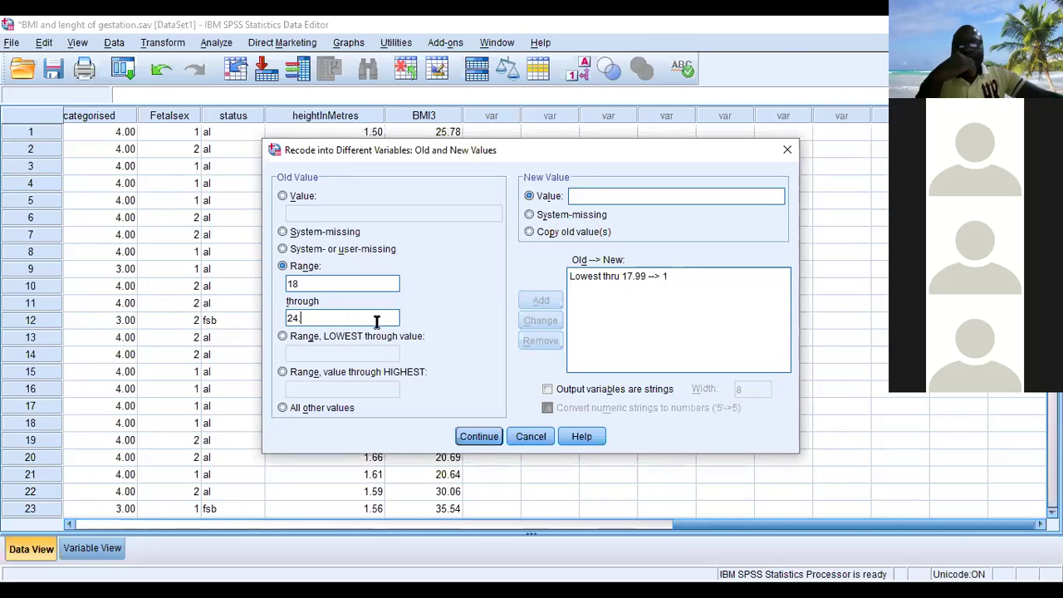
{"action": "type", "text": "99"}
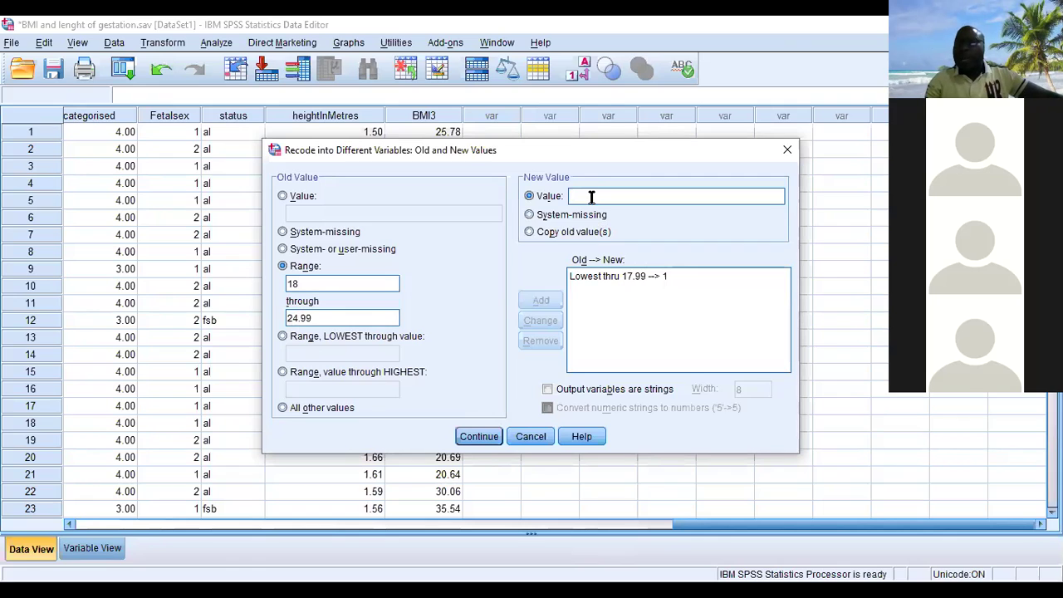
{"action": "type", "text": "2"}
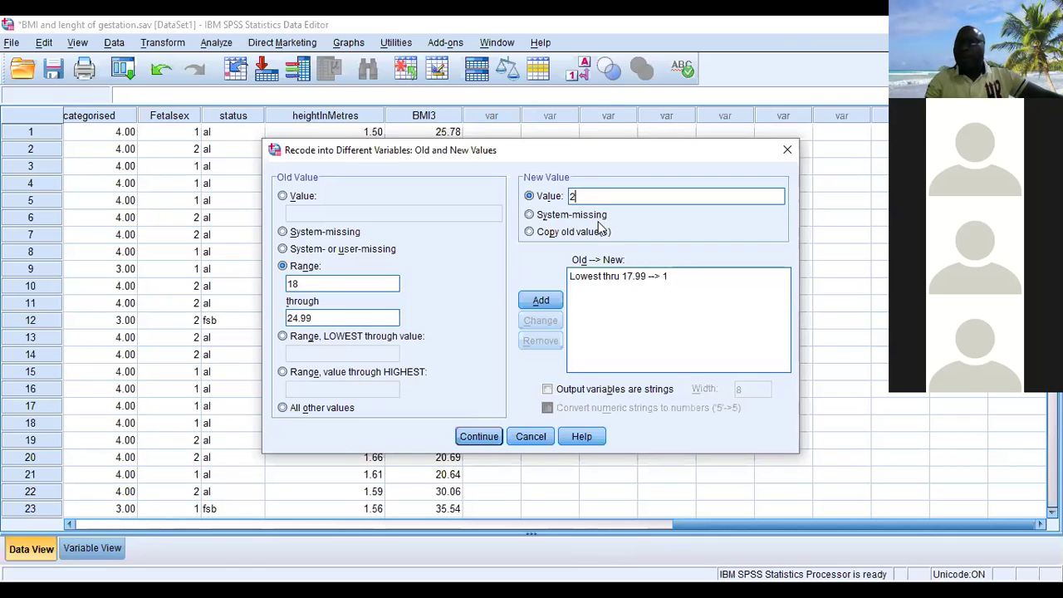
{"action": "left_click", "coordinate": [544, 304]}
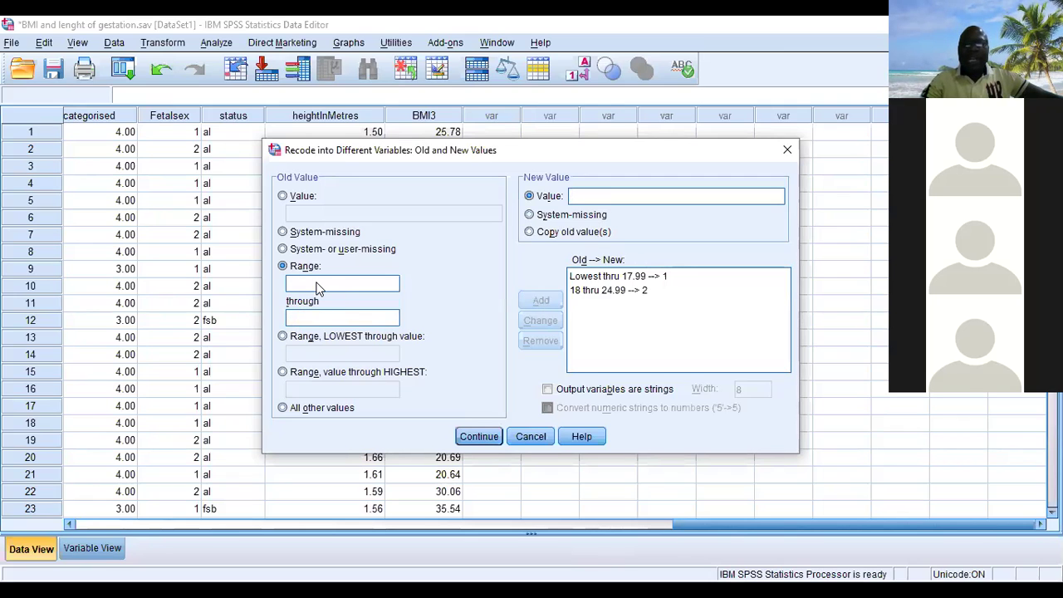
- Add the rule recoding the BMI3 range 25 through 29.99 as 3
{"action": "type", "text": "25"}
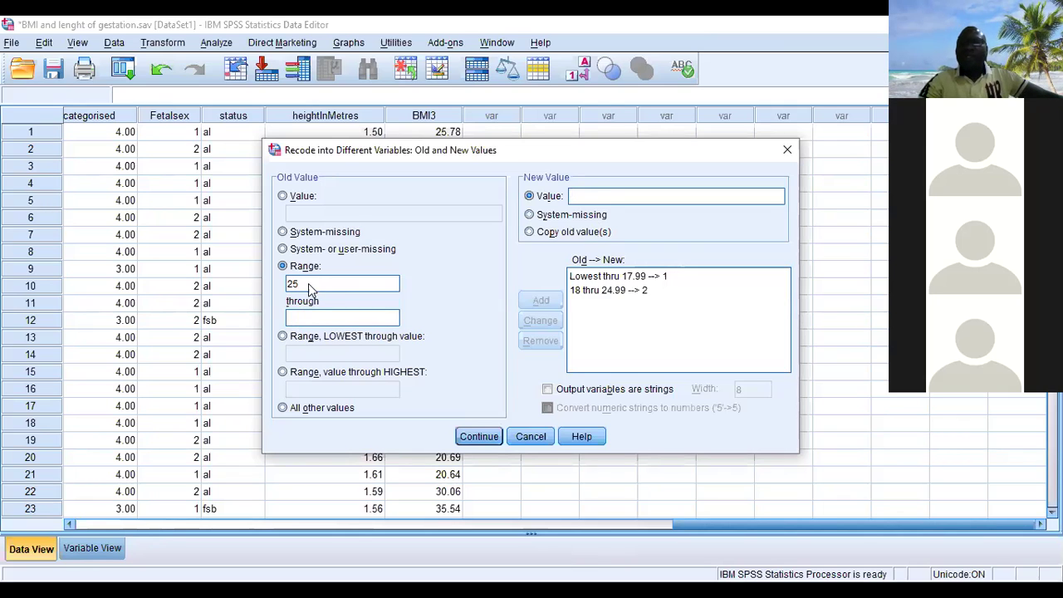
{"action": "left_click", "coordinate": [309, 316]}
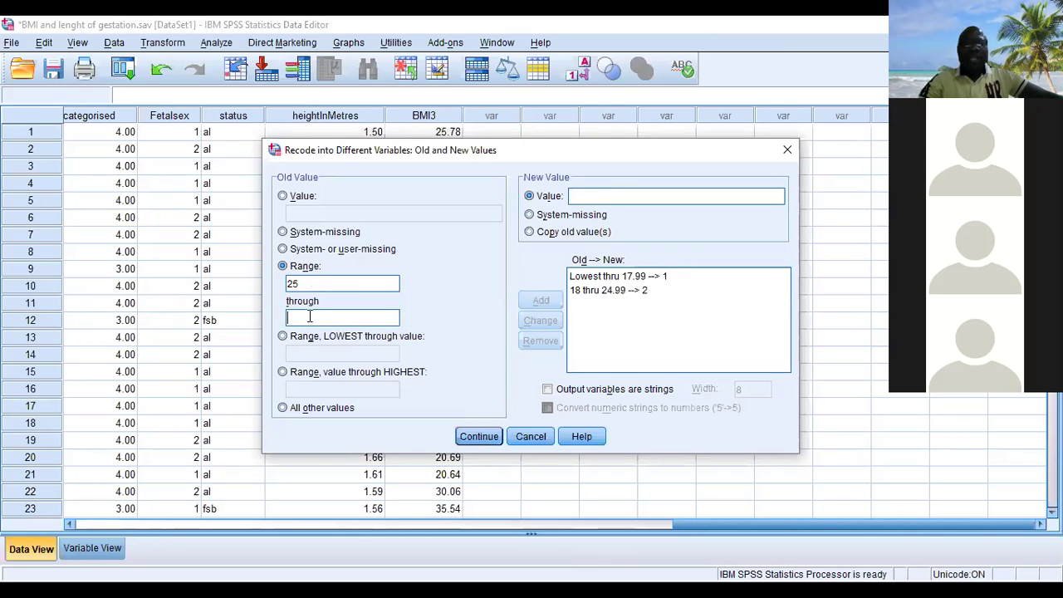
{"action": "type", "text": "29"}
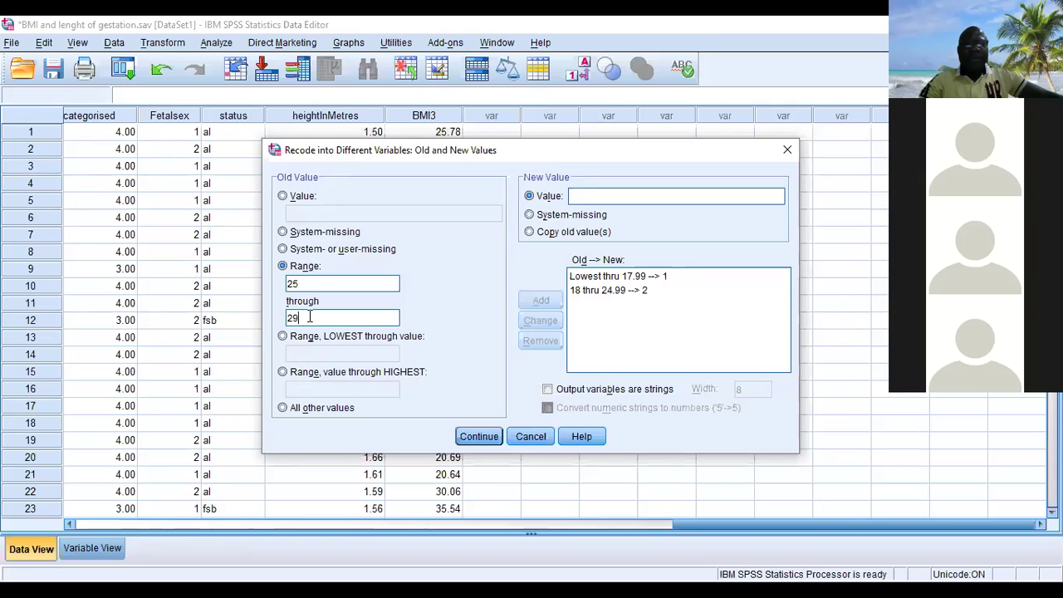
{"action": "type", "text": ".99"}
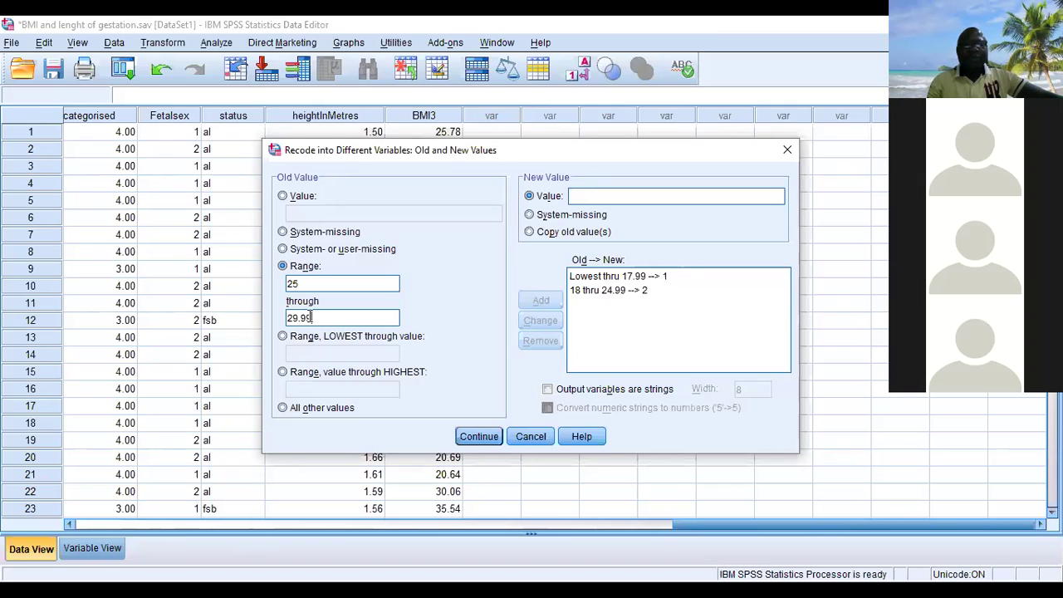
{"action": "left_click", "coordinate": [596, 195]}
{"action": "type", "text": "3"}
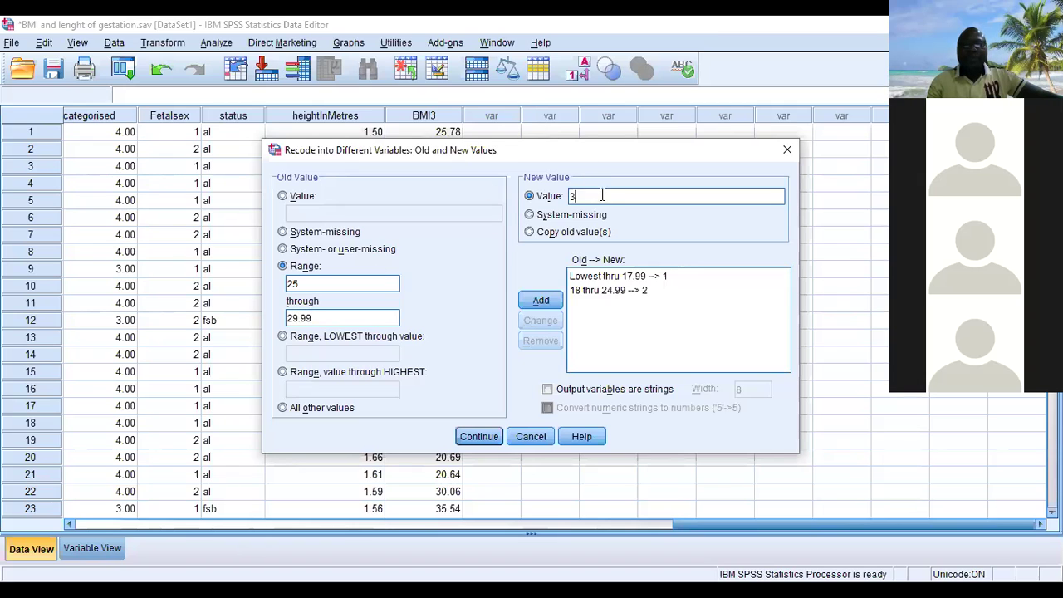
{"action": "left_click", "coordinate": [541, 299]}
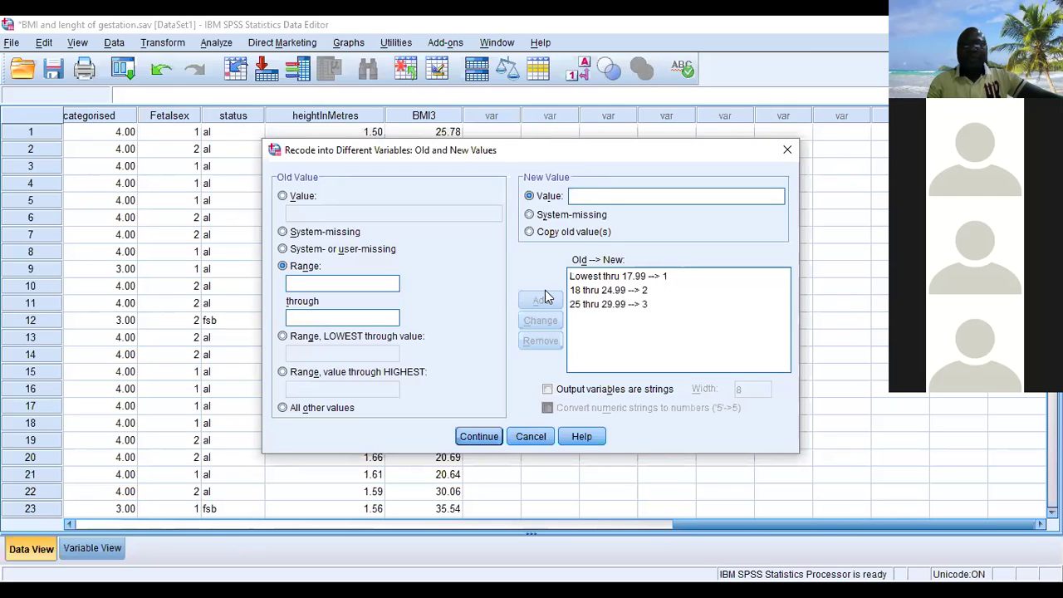
- Add the rule recoding the BMI3 range 30 through 39.99 as 4
{"action": "left_click", "coordinate": [320, 283]}
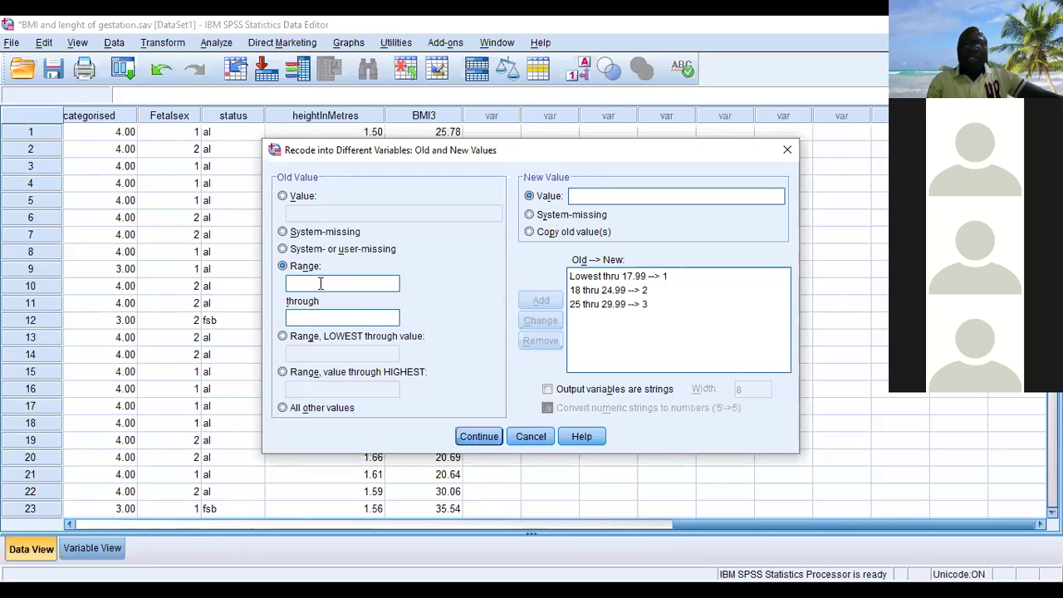
{"action": "type", "text": "30"}
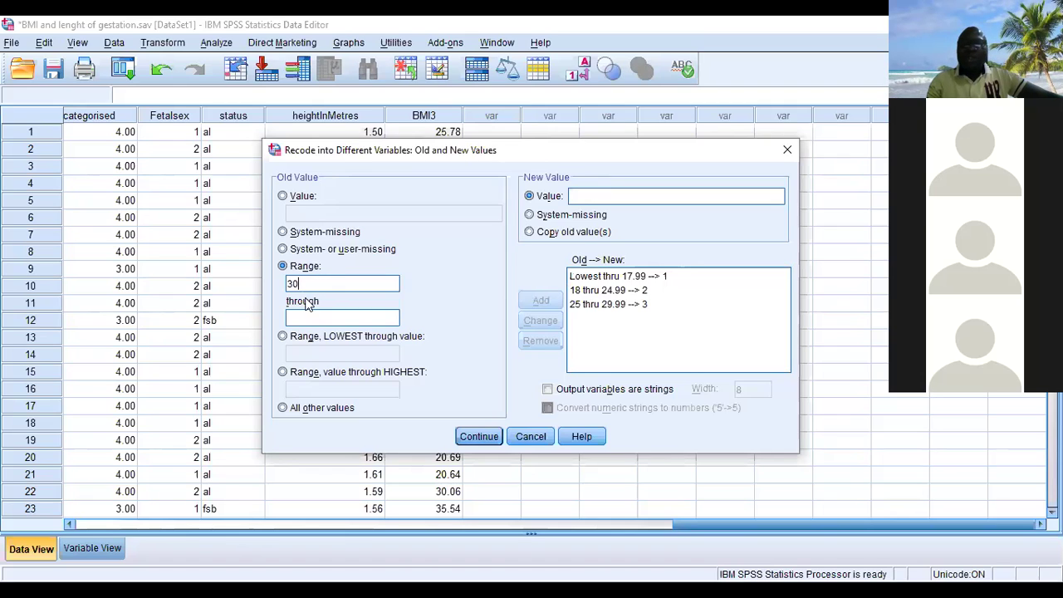
{"action": "left_click", "coordinate": [309, 319]}
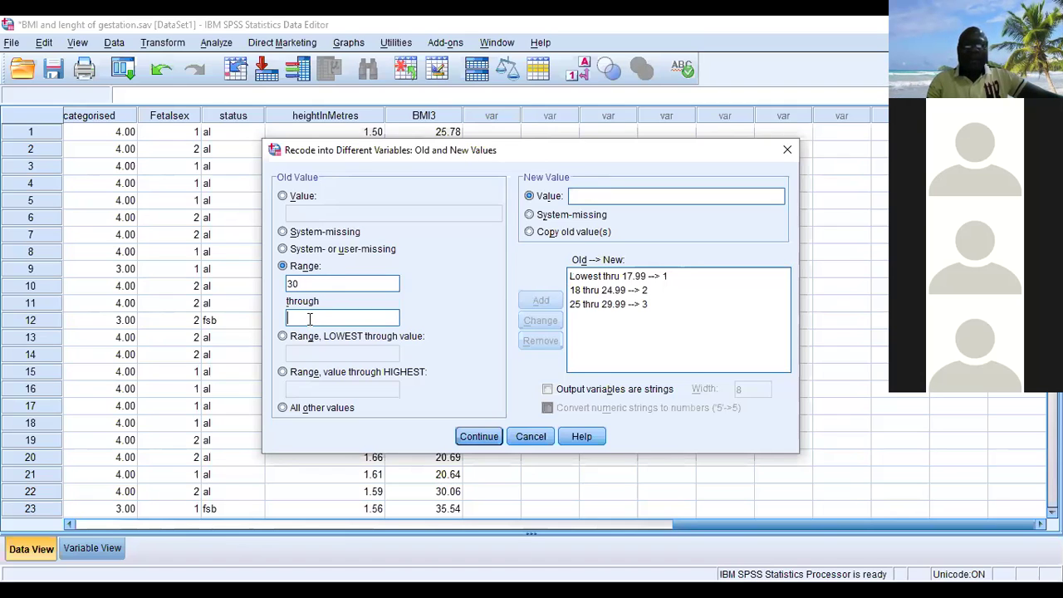
{"action": "type", "text": "39.99"}
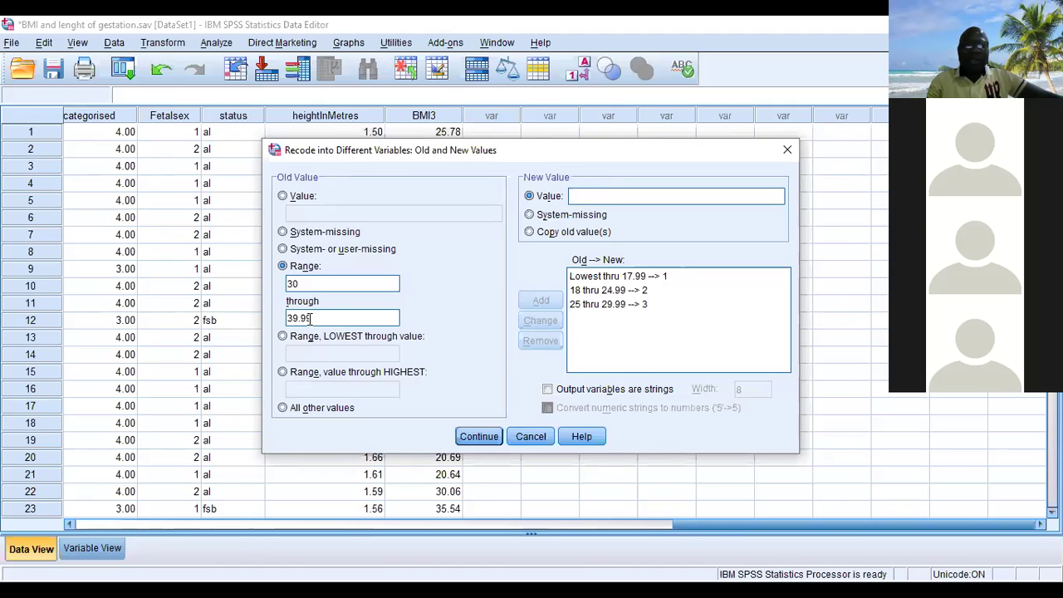
{"action": "left_click", "coordinate": [586, 194]}
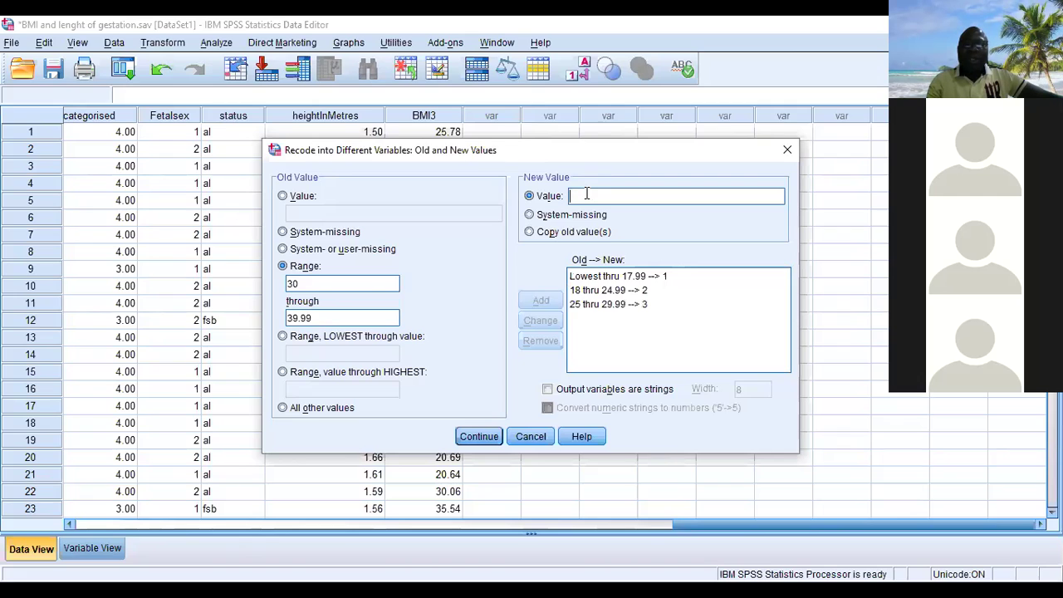
{"action": "type", "text": "4"}
{"action": "left_click", "coordinate": [540, 300]}
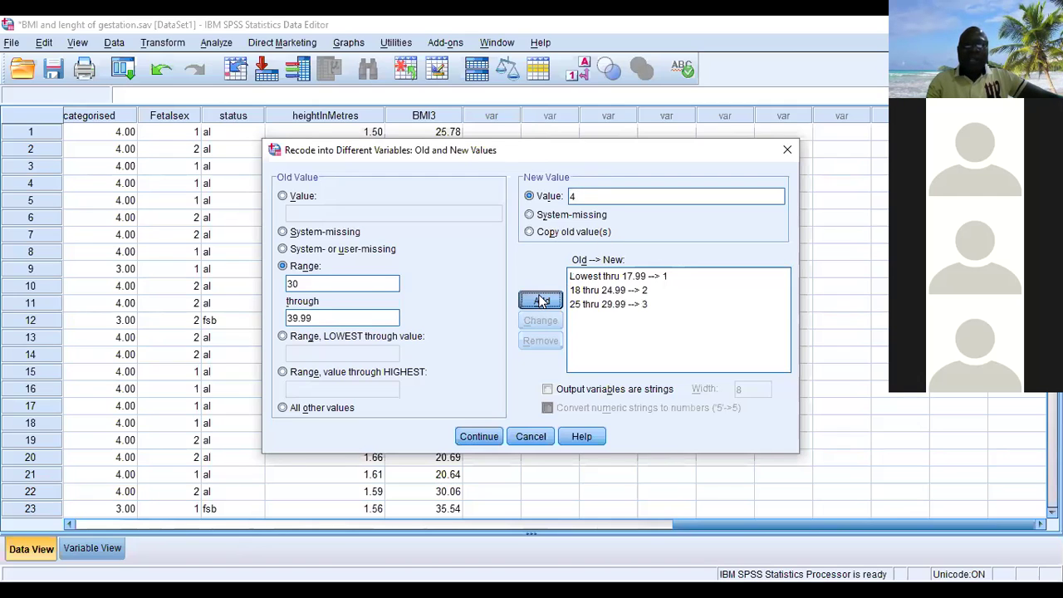
{"action": "left_click", "coordinate": [315, 283]}
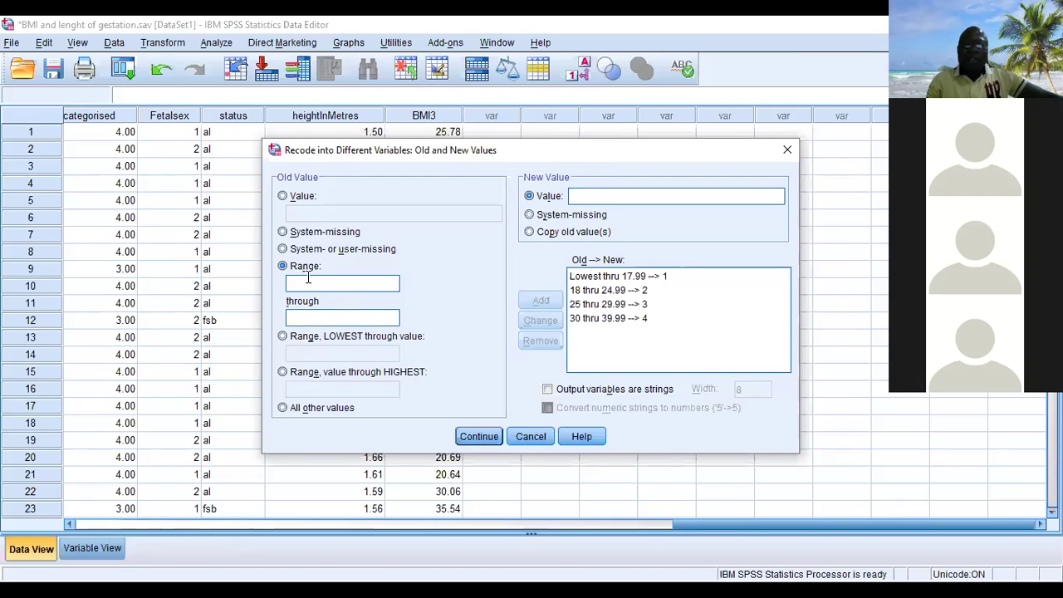
{"action": "type", "text": "40"}
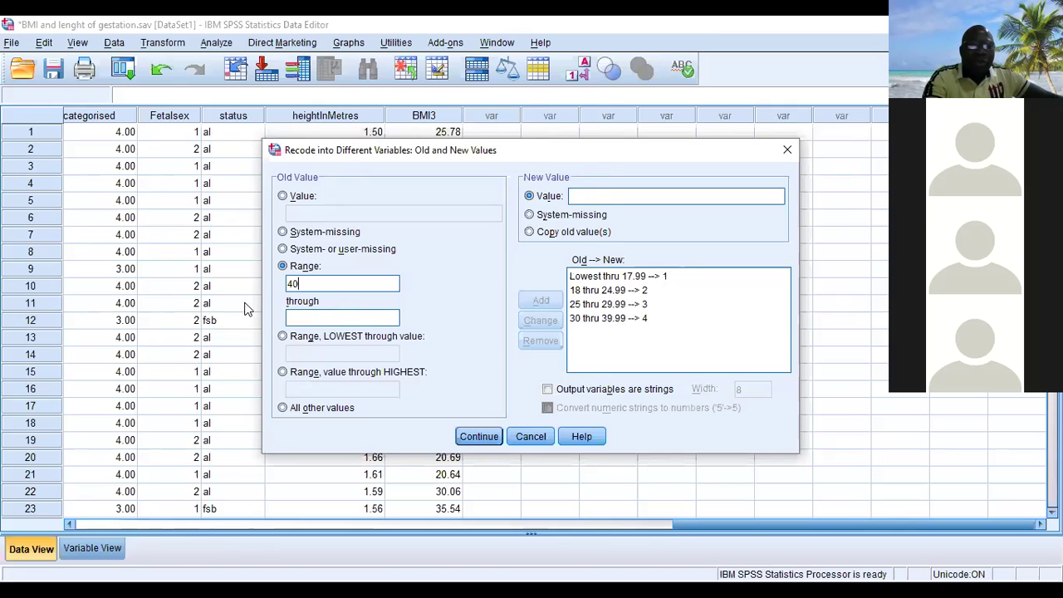
{"action": "left_click", "coordinate": [294, 317]}
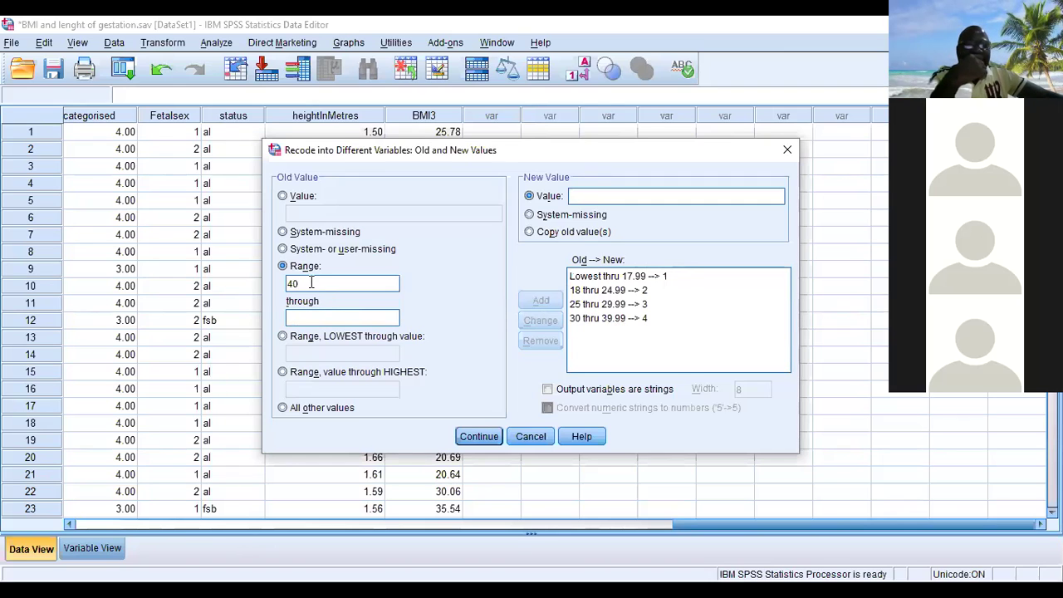
{"action": "key", "text": "BackSpace"}
{"action": "key", "text": "BackSpace"}
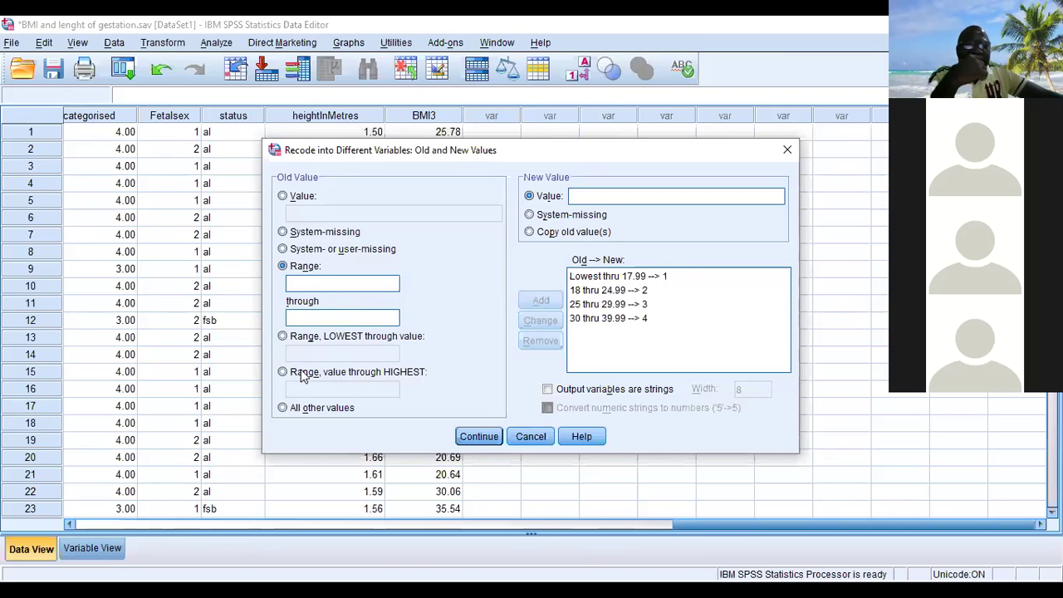
- Add the rule recoding values from 40 through highest as 5, and accept the old and new value definitions
{"action": "left_click", "coordinate": [285, 373]}
{"action": "left_click", "coordinate": [304, 387]}
{"action": "type", "text": "40"}
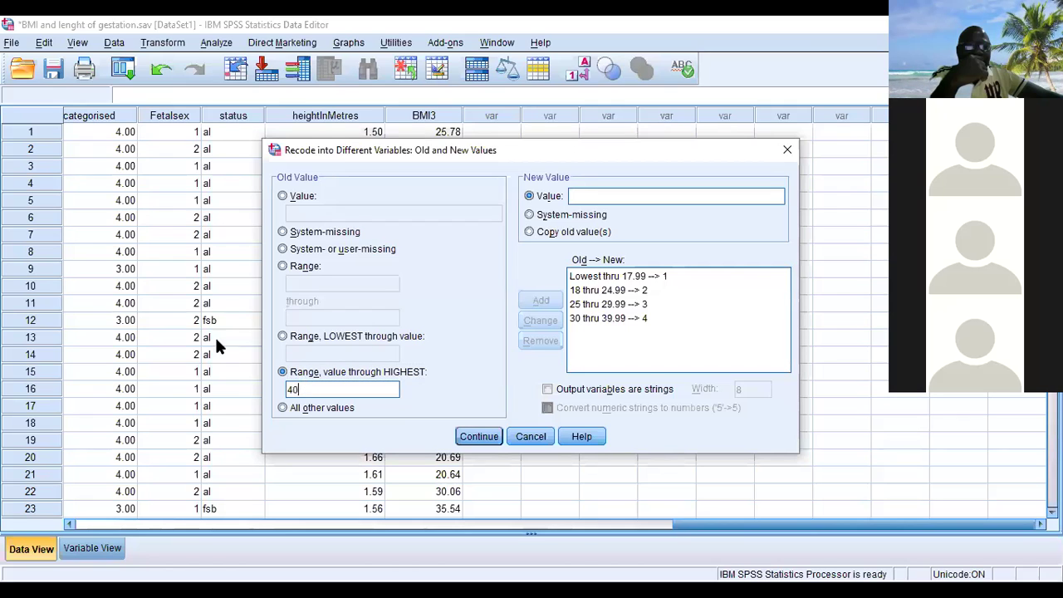
{"action": "left_click", "coordinate": [578, 192]}
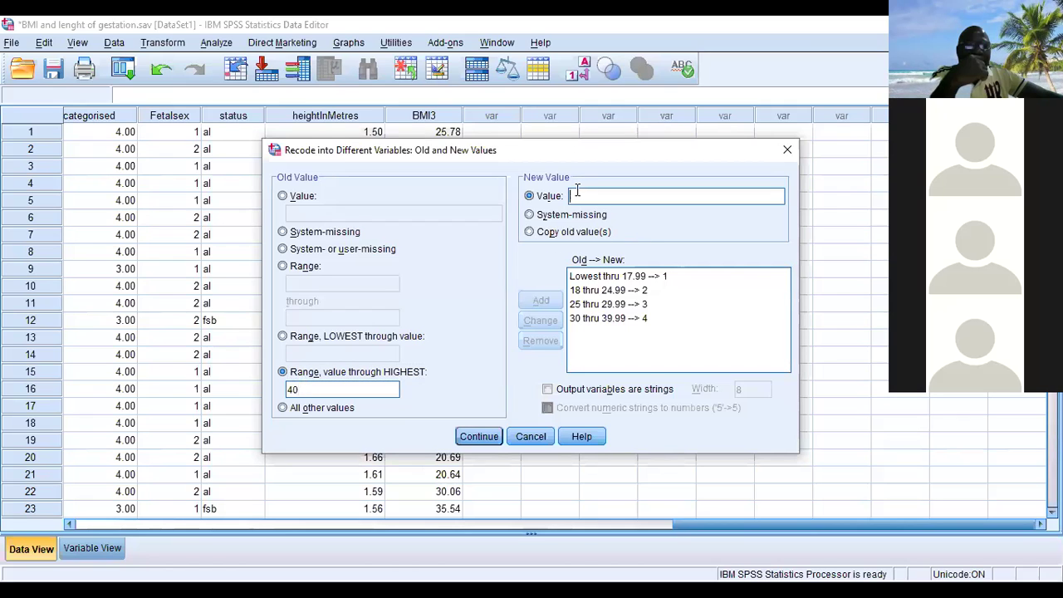
{"action": "type", "text": "5"}
{"action": "left_click", "coordinate": [540, 300]}
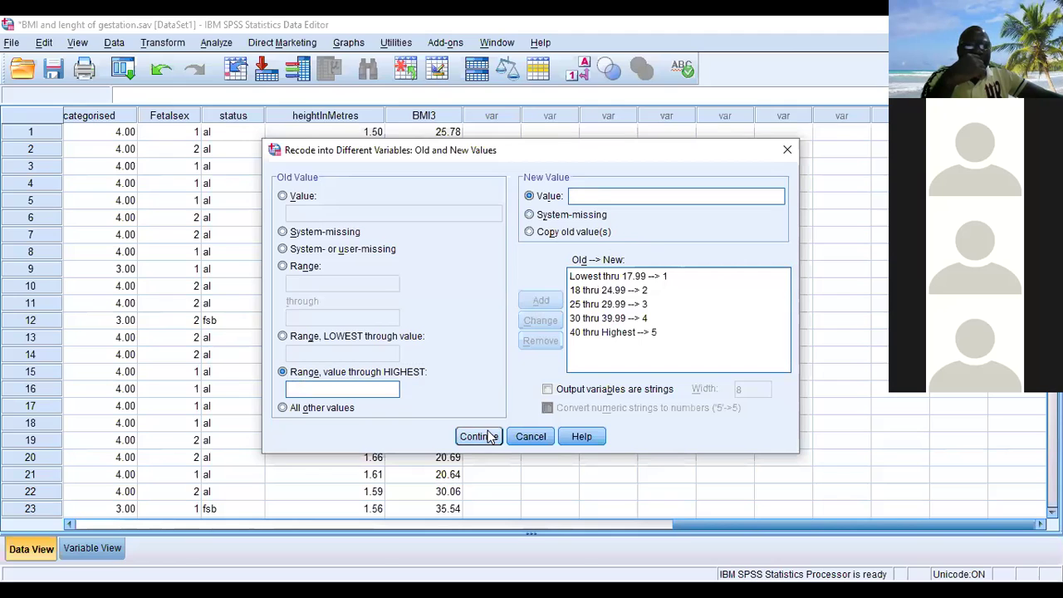
{"action": "left_click", "coordinate": [576, 322]}
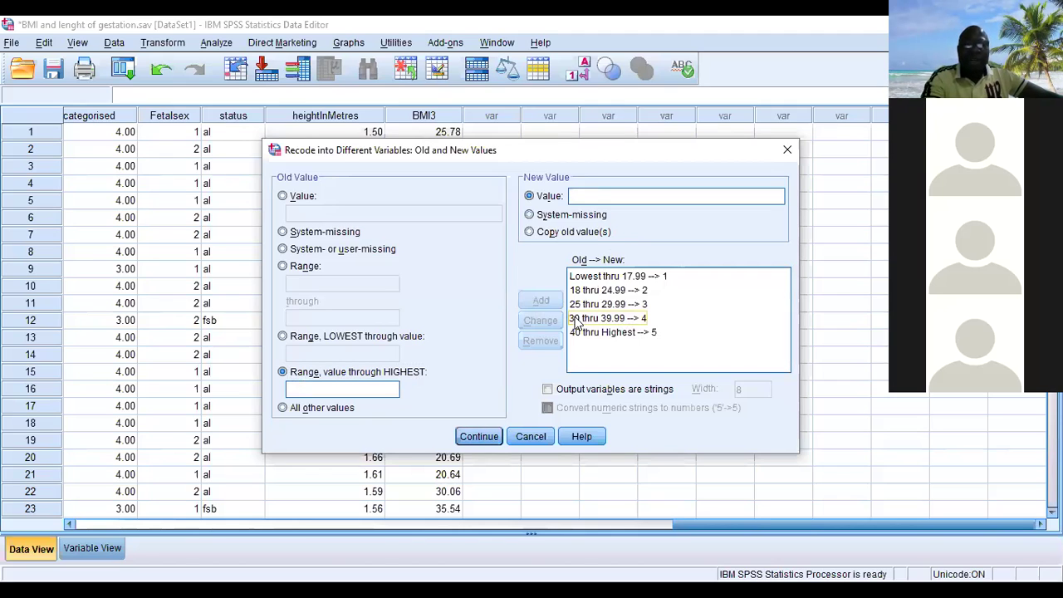
{"action": "left_click", "coordinate": [477, 440]}
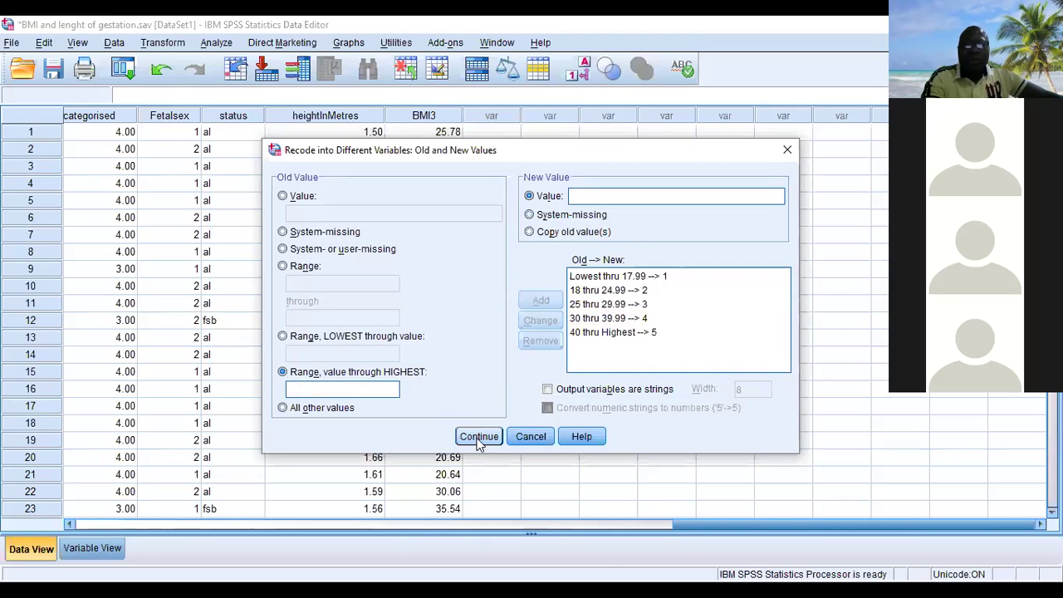
- Run the recode of BMI3 into BMI_group and bring up the variable definitions
{"action": "left_click", "coordinate": [478, 440]}
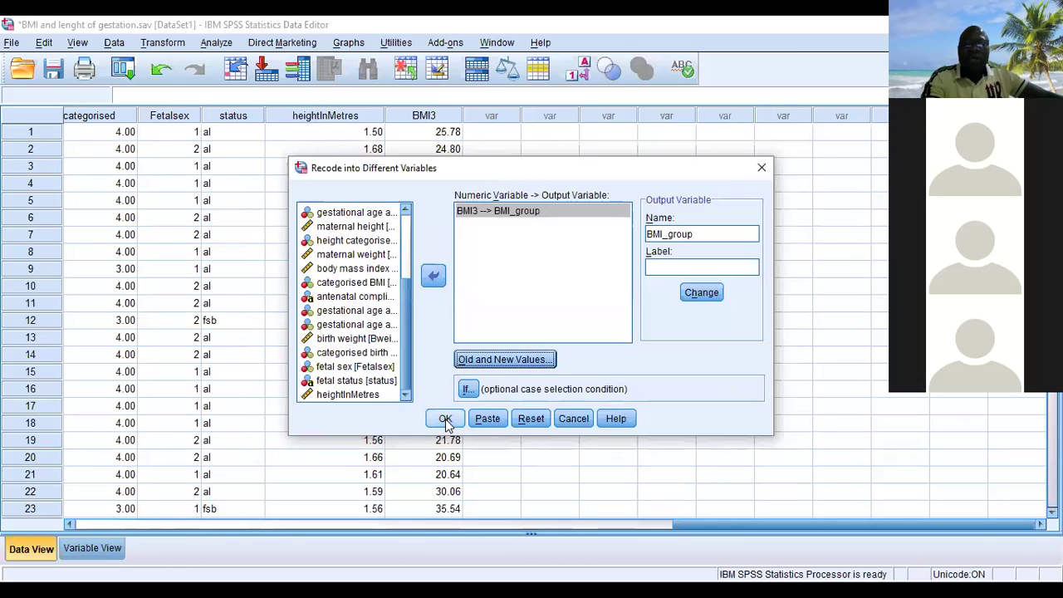
{"action": "left_click", "coordinate": [446, 420]}
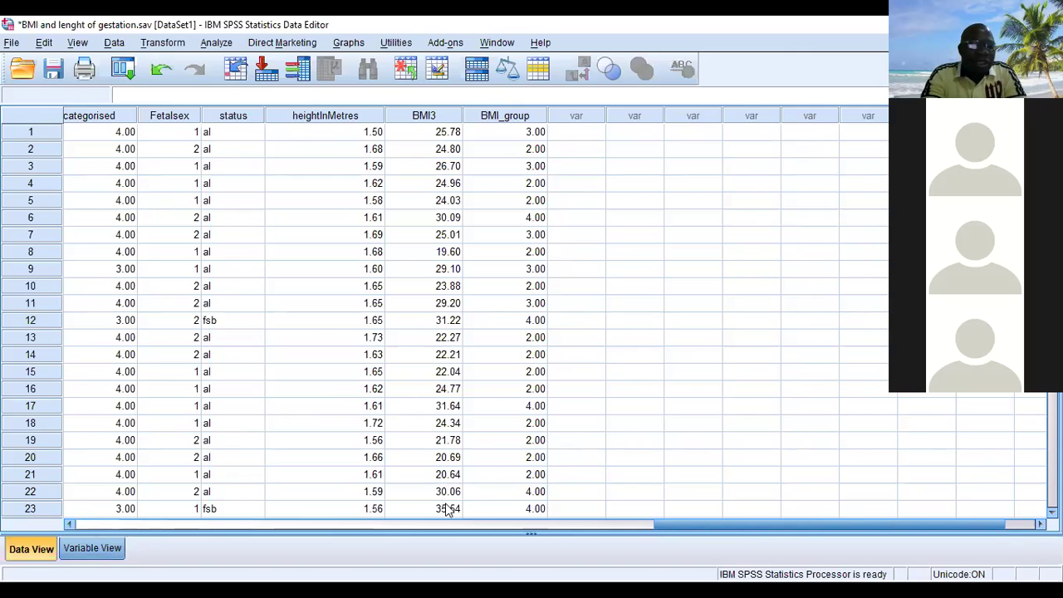
{"action": "key", "text": "ctrl+t"}
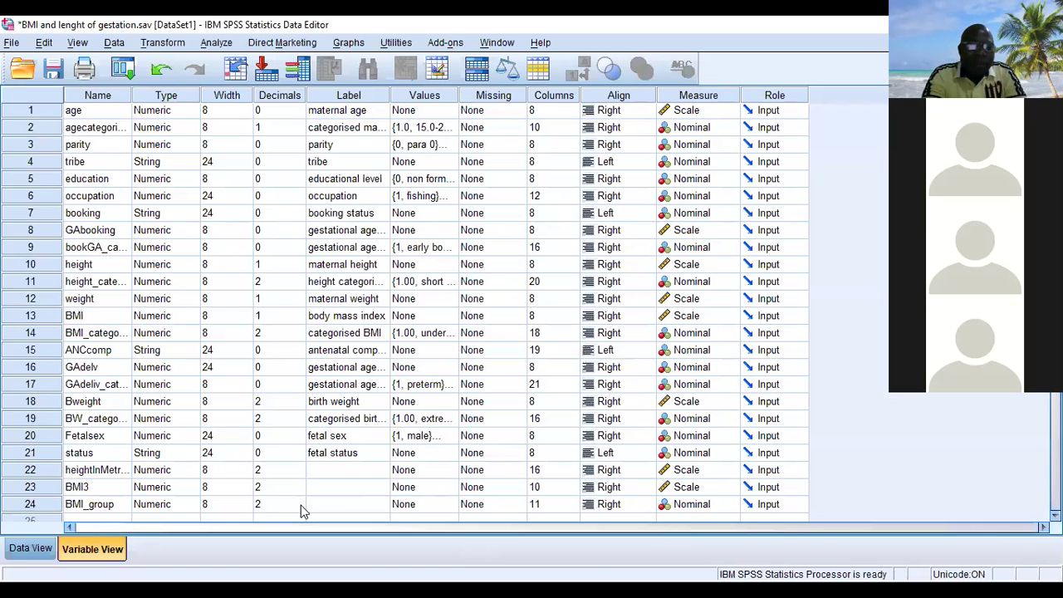
- Set the number of decimals for the BMI_group variable to 0
{"action": "key", "text": "Tab"}
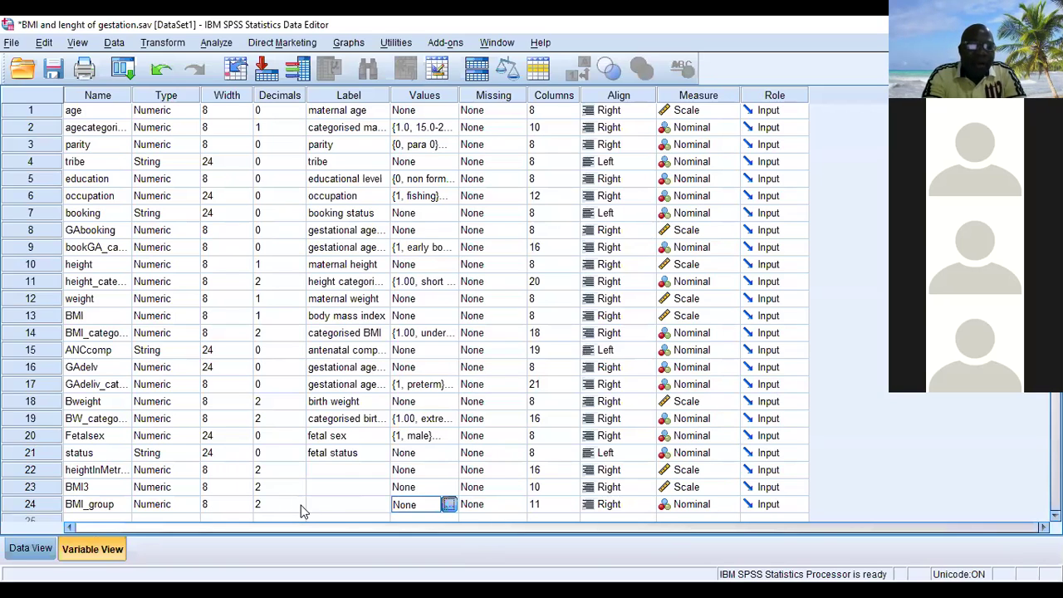
{"action": "left_click", "coordinate": [449, 507]}
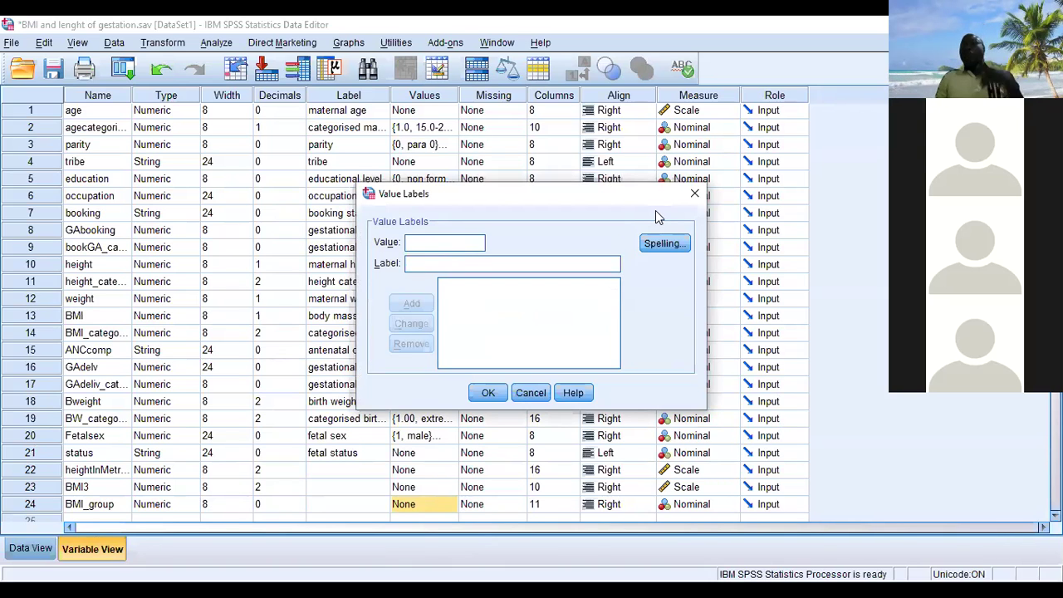
{"action": "left_click", "coordinate": [694, 196]}
{"action": "key", "text": "Left"}
{"action": "key", "text": "Left"}
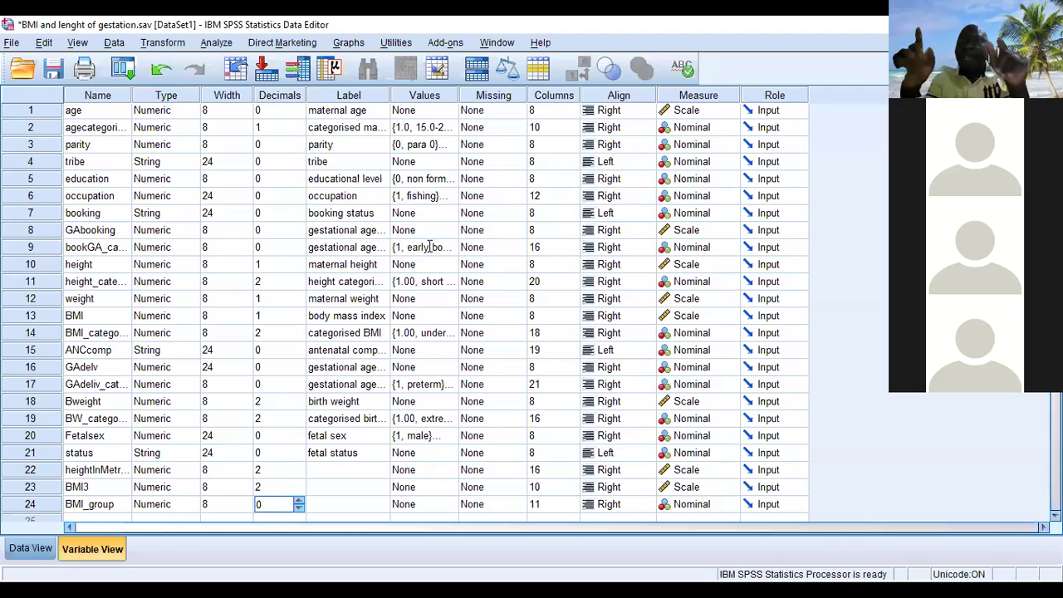
- Open the value labels of BMI_group and add the label "under weight" for value 1
{"action": "key", "text": "Right"}
{"action": "key", "text": "Right"}
{"action": "key", "text": "space"}
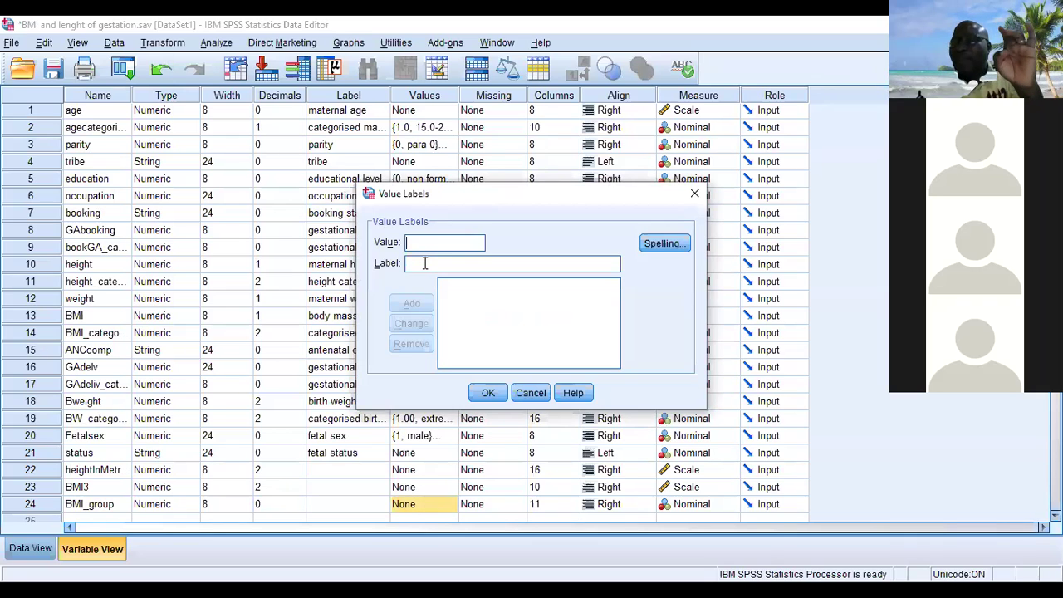
{"action": "type", "text": "1"}
{"action": "left_click", "coordinate": [424, 263]}
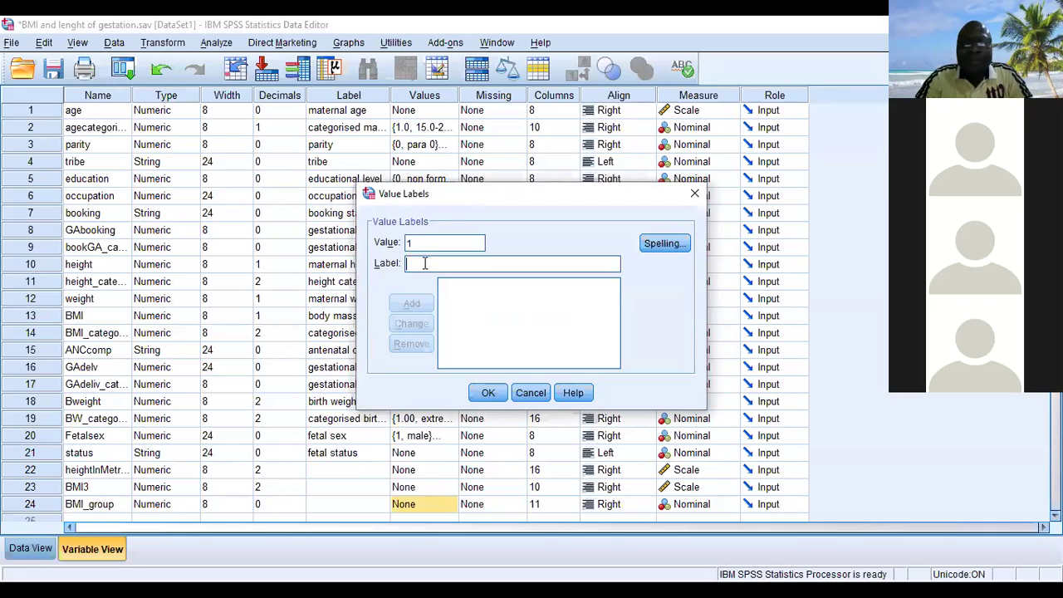
{"action": "type", "text": "under"}
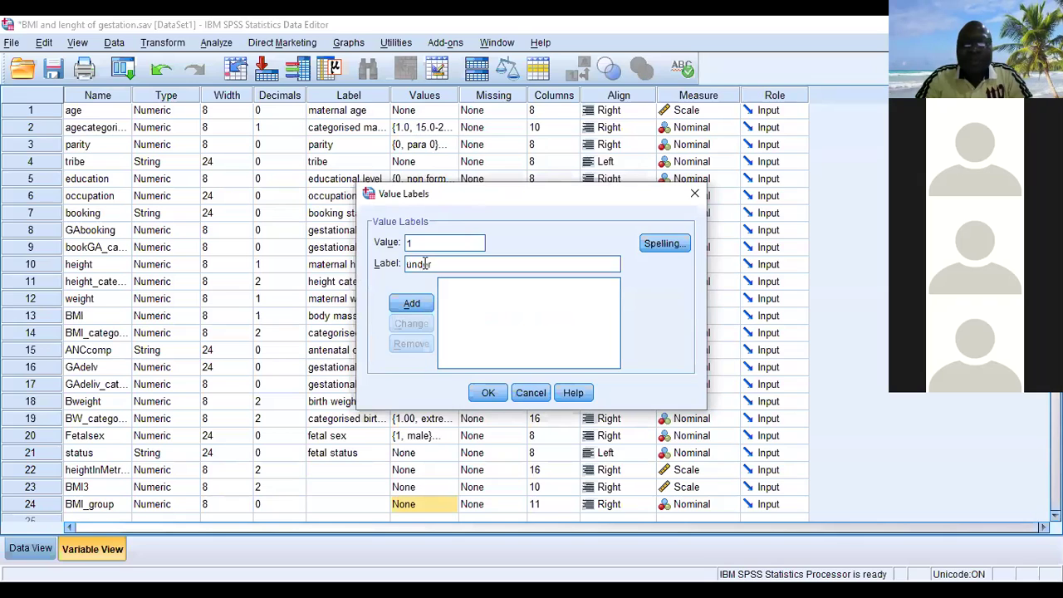
{"action": "type", "text": " weight"}
{"action": "key", "text": "Tab"}
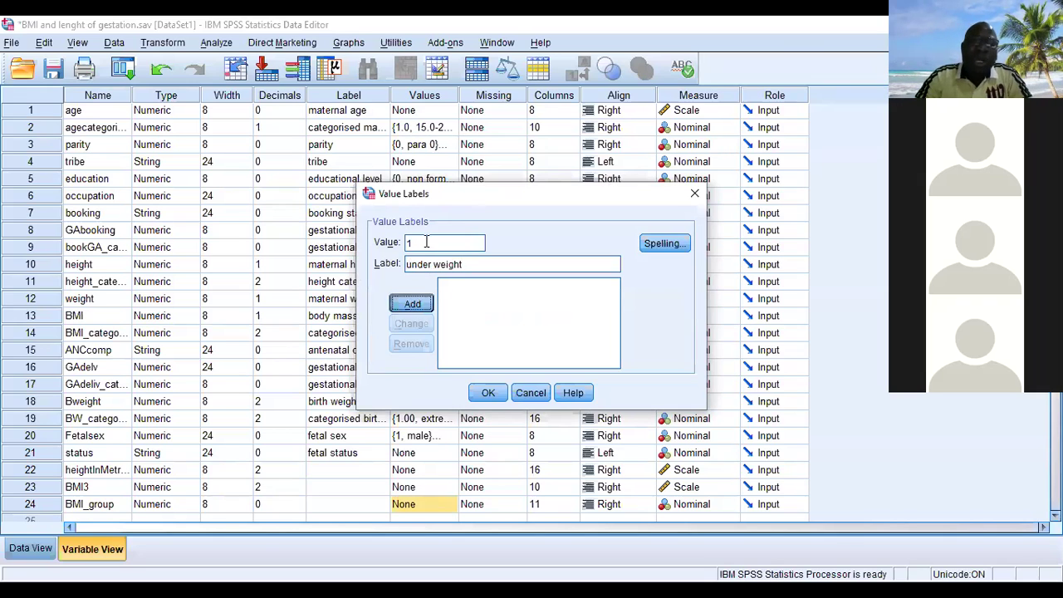
{"action": "key", "text": "Return"}
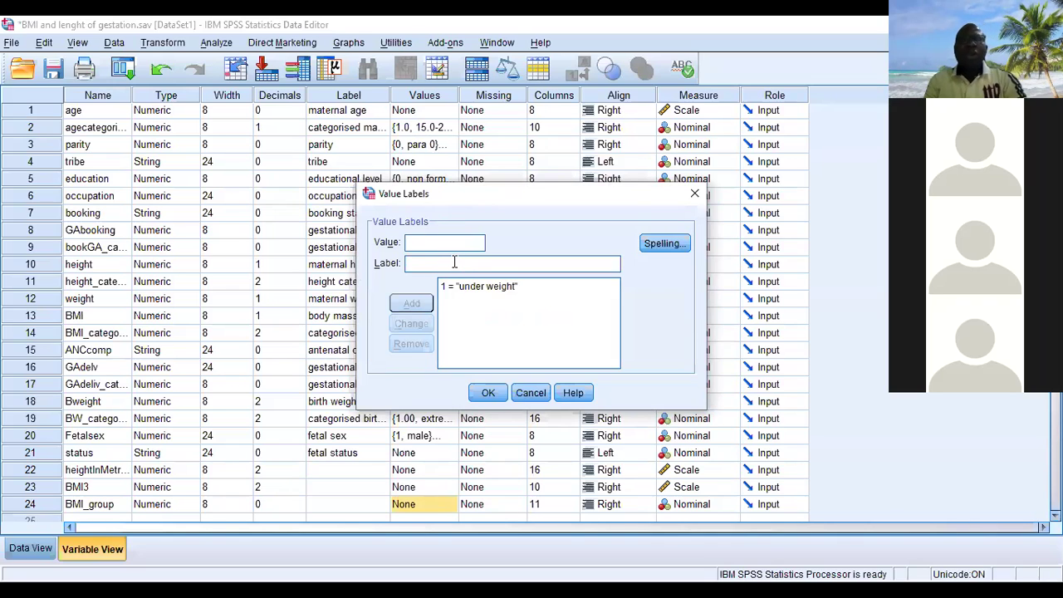
- Add the label "normal" for value 2 of BMI_group
{"action": "type", "text": "2"}
{"action": "left_click", "coordinate": [427, 264]}
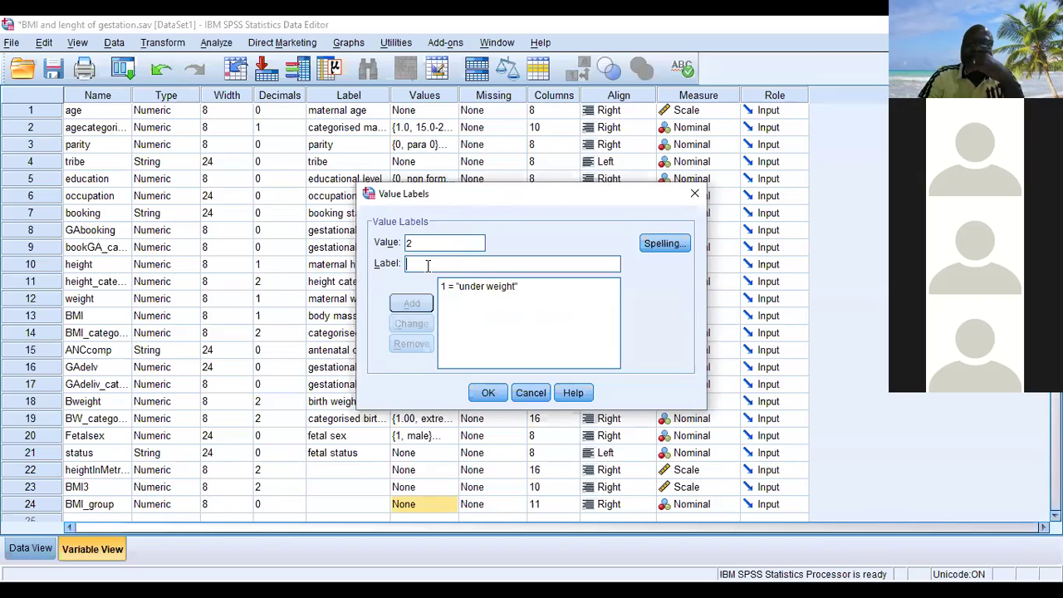
{"action": "type", "text": "normal"}
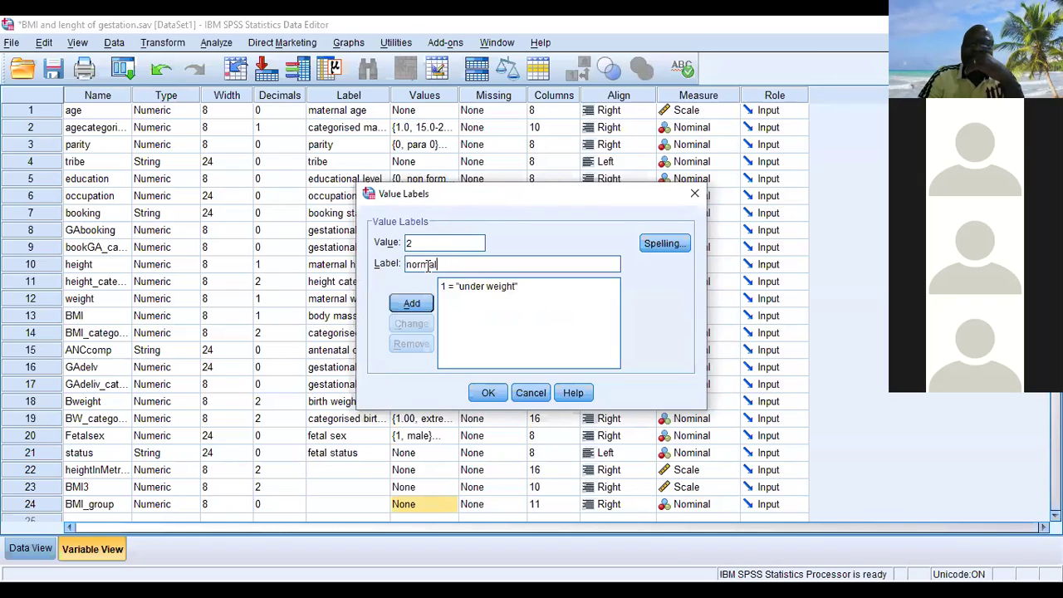
{"action": "left_click", "coordinate": [413, 304]}
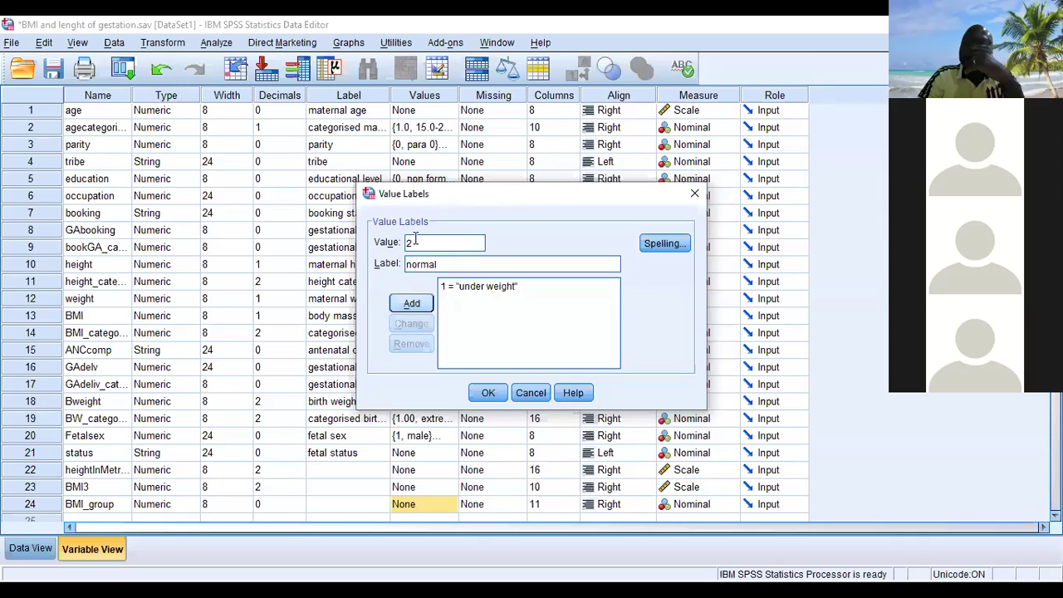
- Add the label "over weight" for value 3 of BMI_group
{"action": "type", "text": "3"}
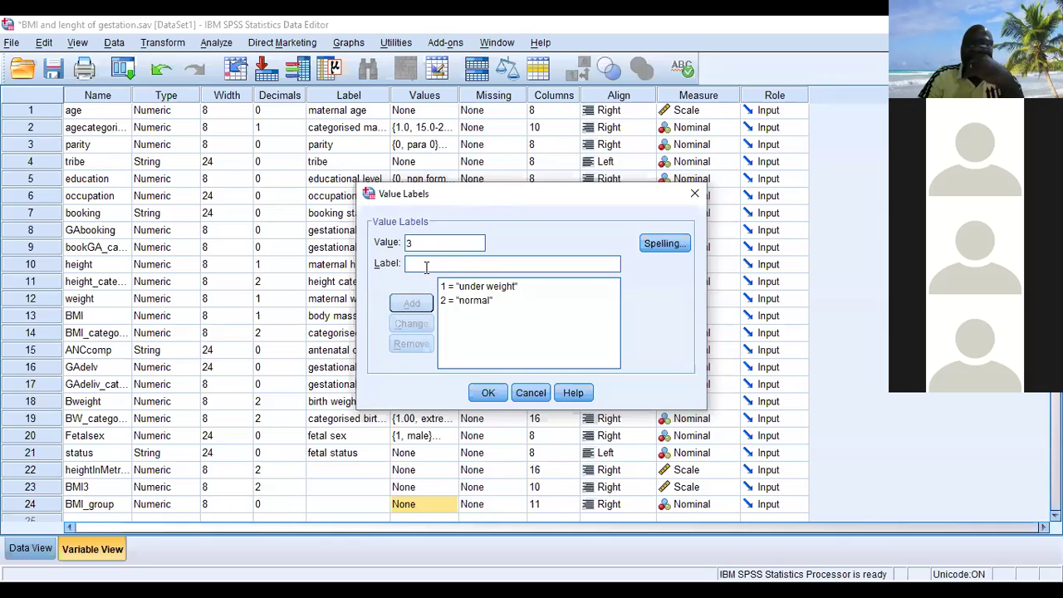
{"action": "type", "text": "o"}
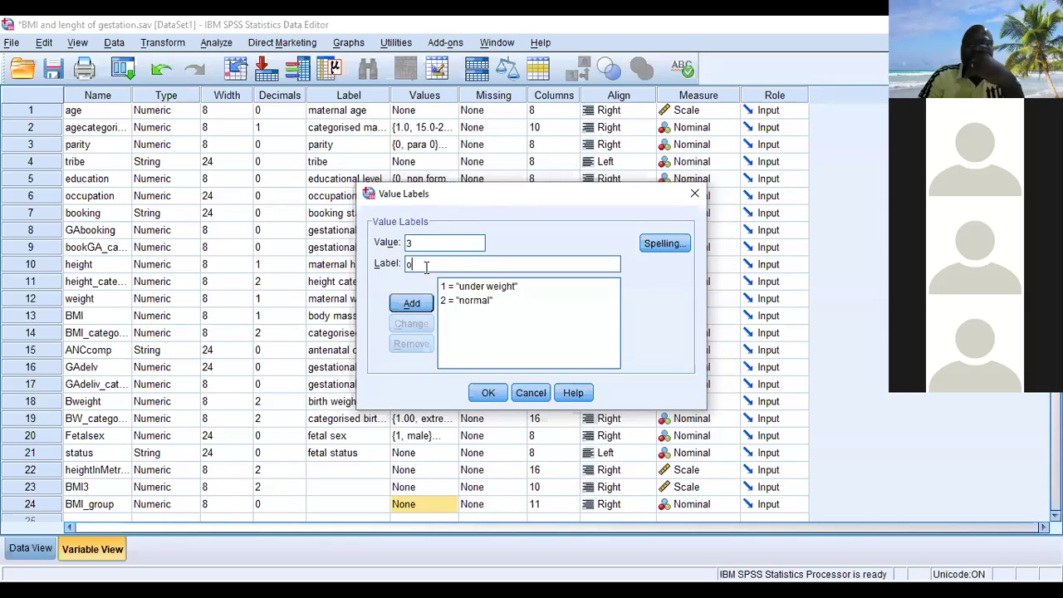
{"action": "key", "text": "BackSpace"}
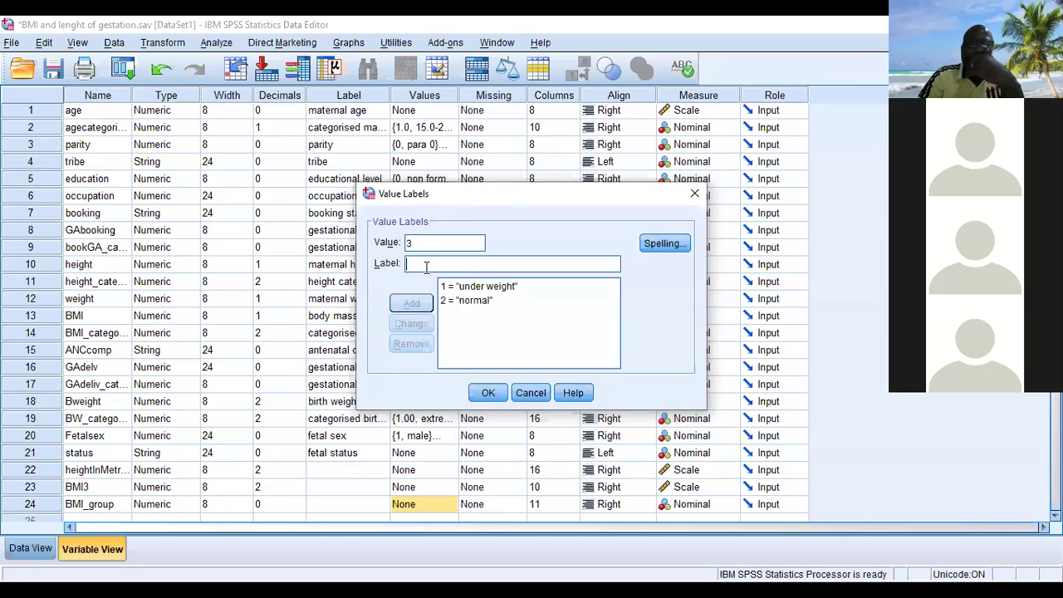
{"action": "type", "text": "over w"}
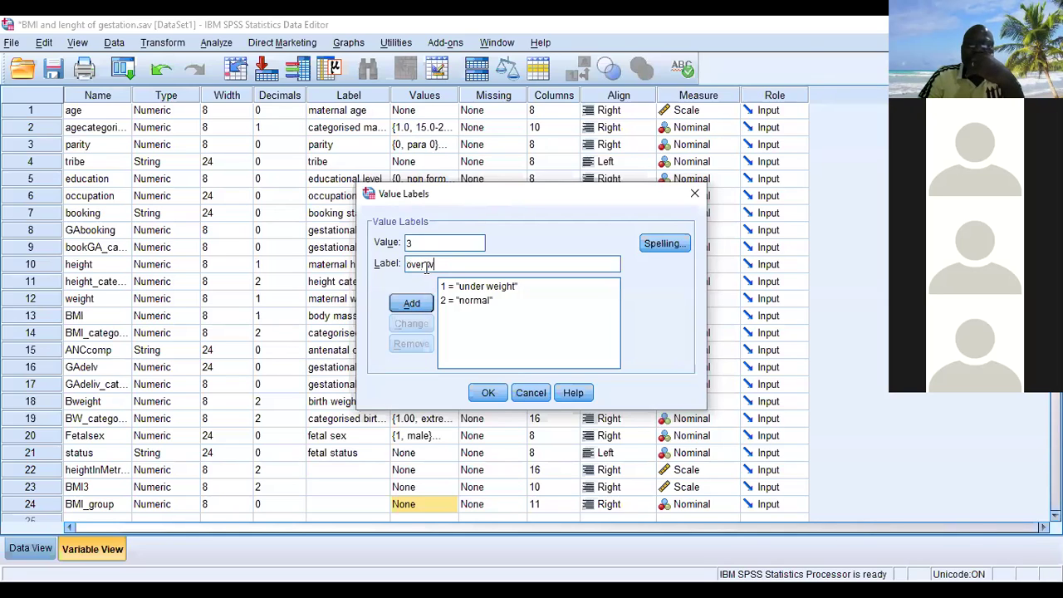
{"action": "type", "text": "eight"}
{"action": "left_click", "coordinate": [426, 264]}
{"action": "key", "text": "Return"}
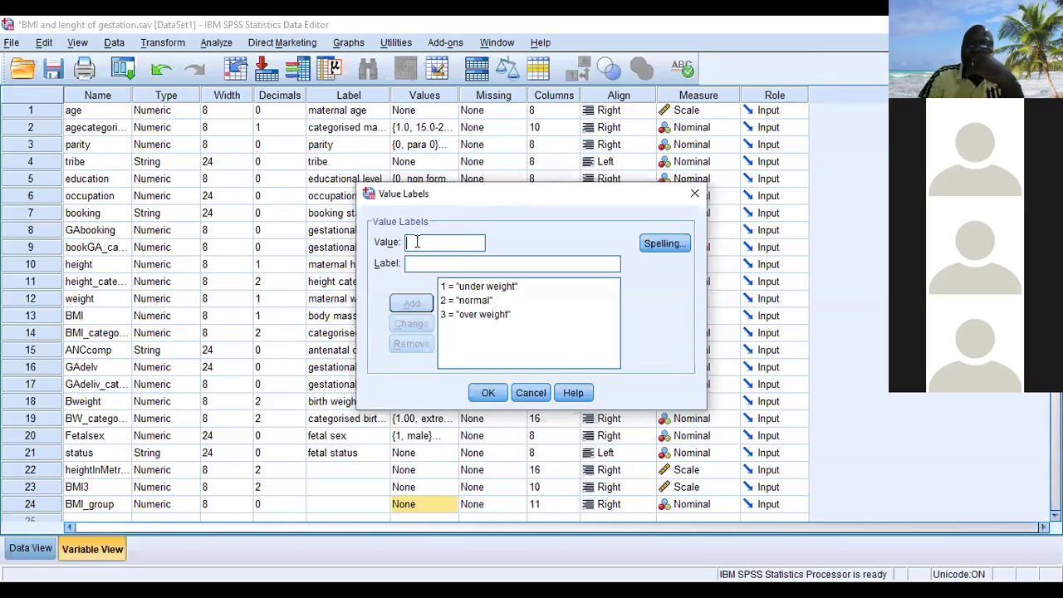
- Add the label "obesity 1" for value 4 of BMI_group
{"action": "type", "text": "4"}
{"action": "left_click", "coordinate": [415, 264]}
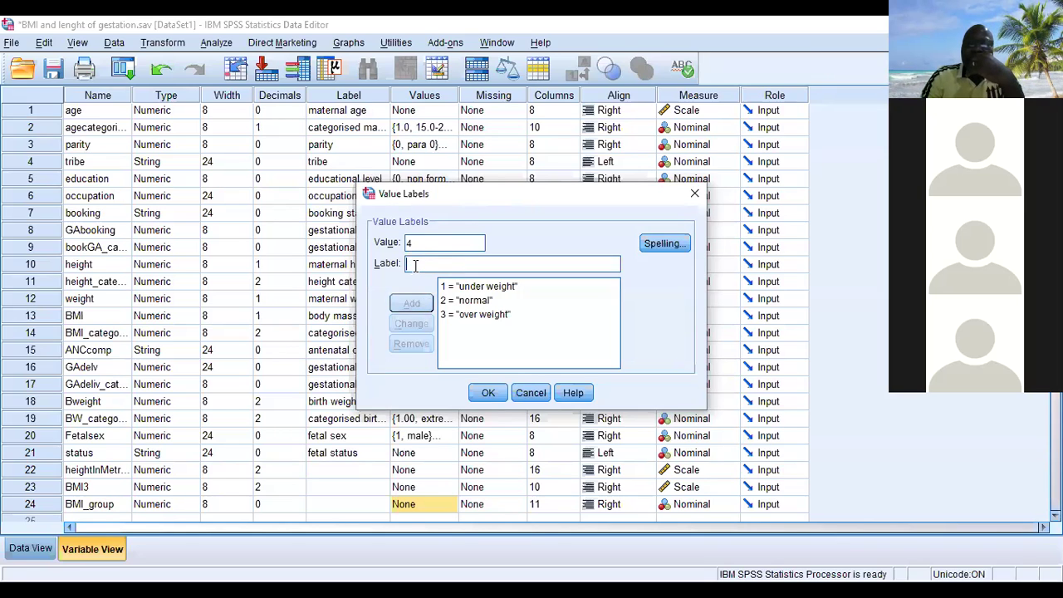
{"action": "type", "text": "obe"}
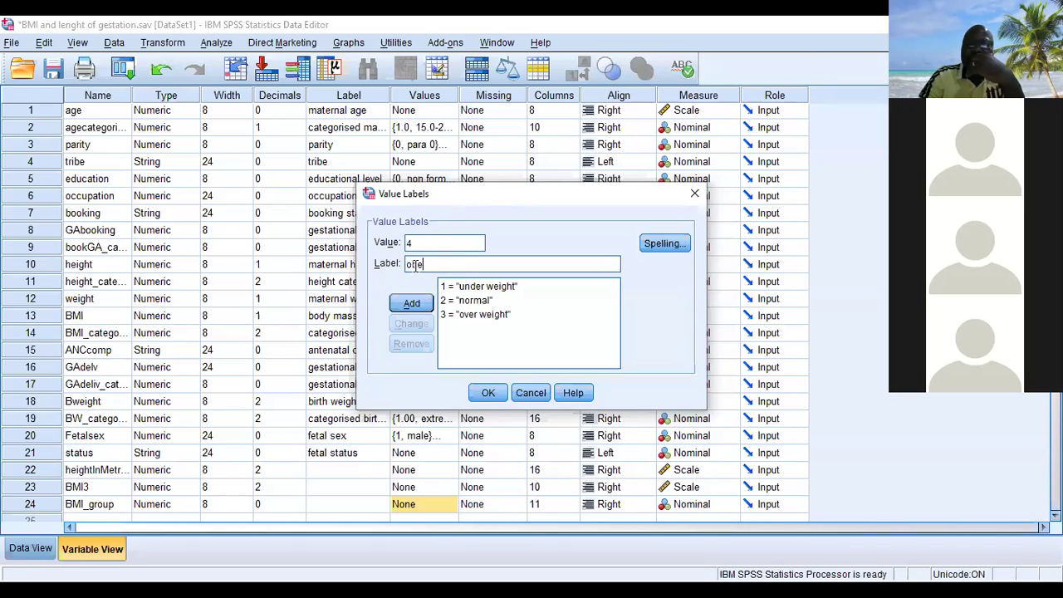
{"action": "type", "text": "sit"}
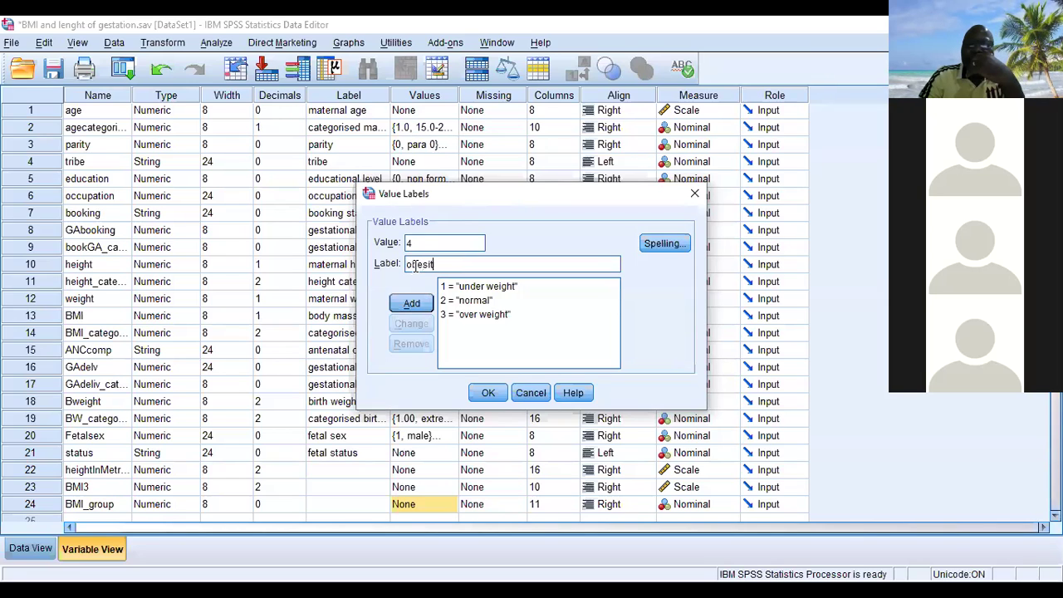
{"action": "type", "text": "y"}
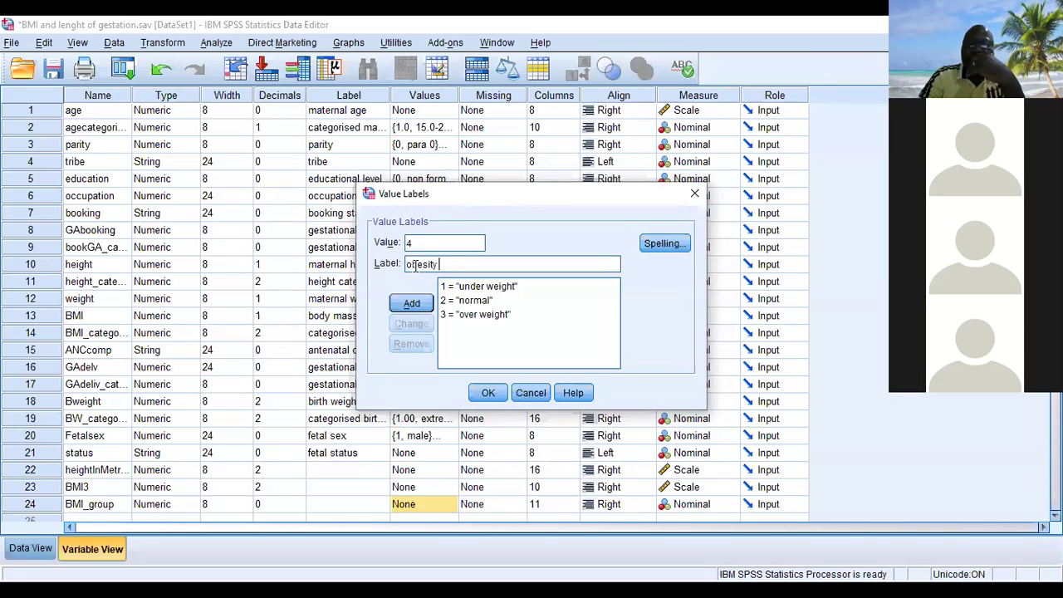
{"action": "type", "text": " 1"}
{"action": "left_click", "coordinate": [418, 304]}
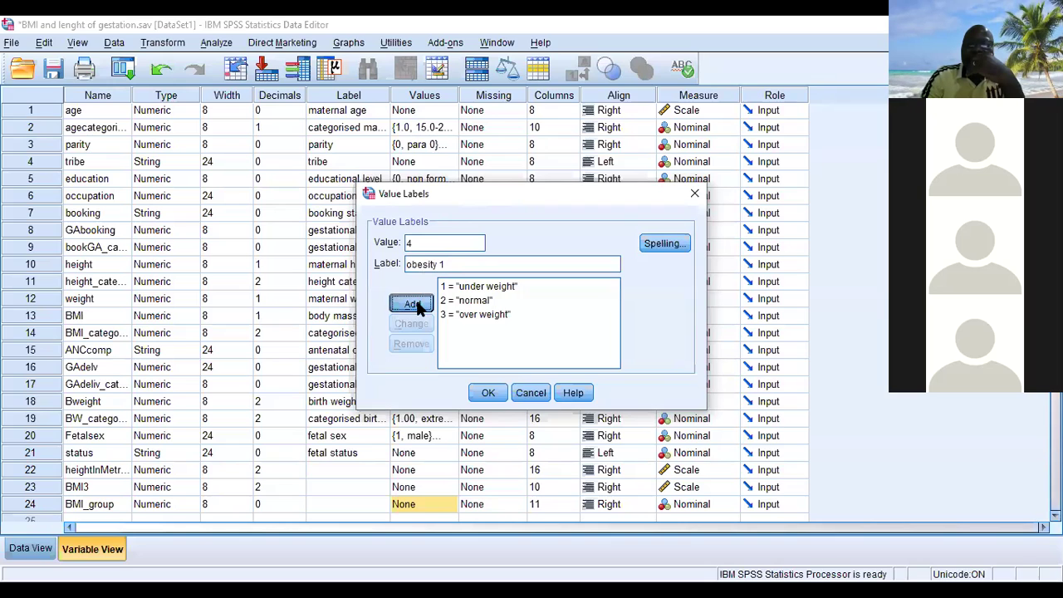
- Add the label "obesity 2" for value 5 of BMI_group and accept the value labels
{"action": "left_click", "coordinate": [431, 241]}
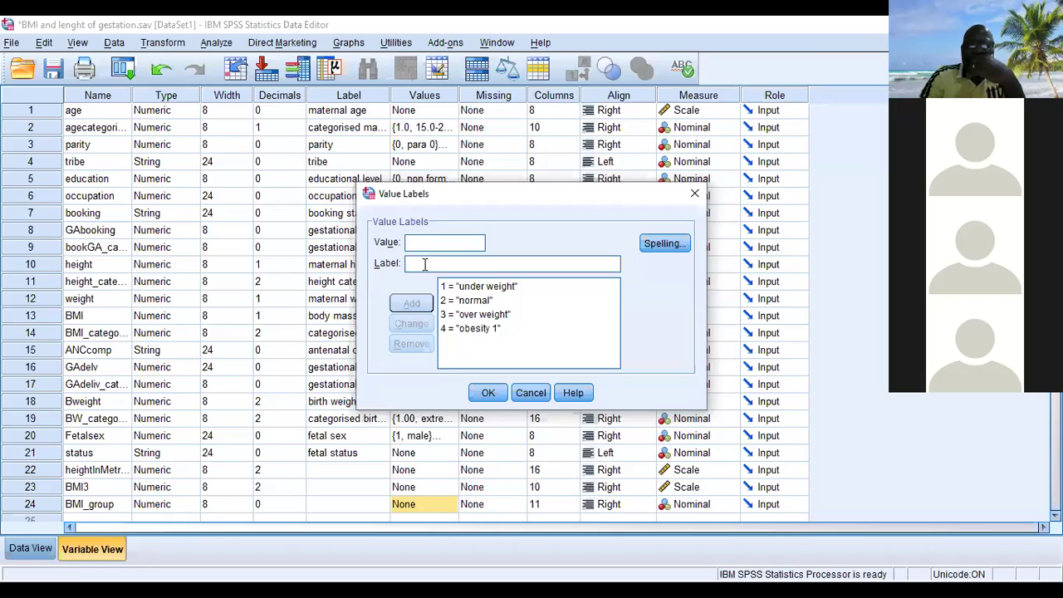
{"action": "type", "text": "5"}
{"action": "left_click", "coordinate": [426, 263]}
{"action": "type", "text": "ob"}
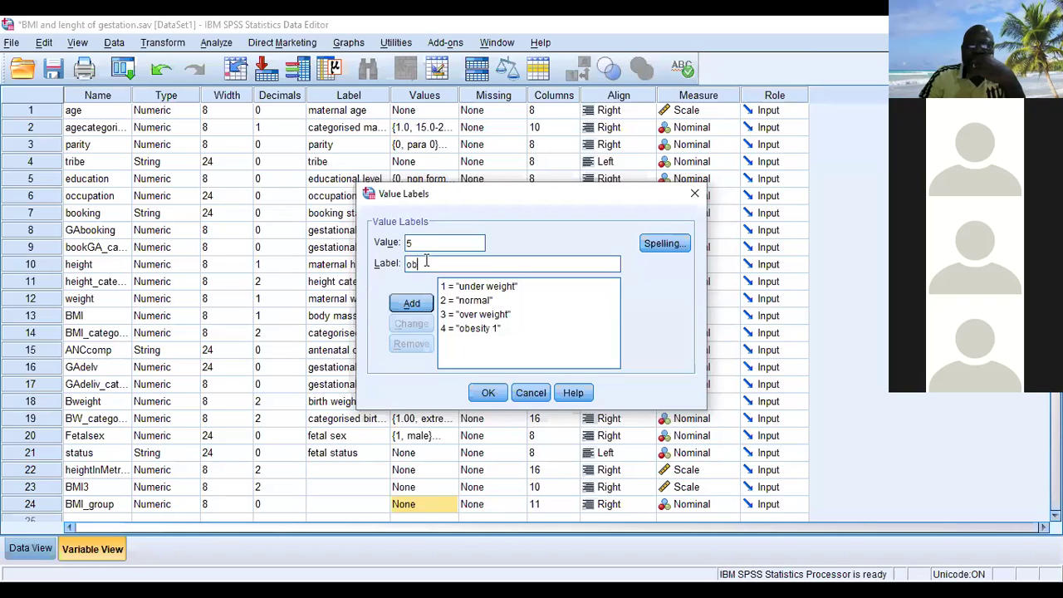
{"action": "type", "text": "esitry"}
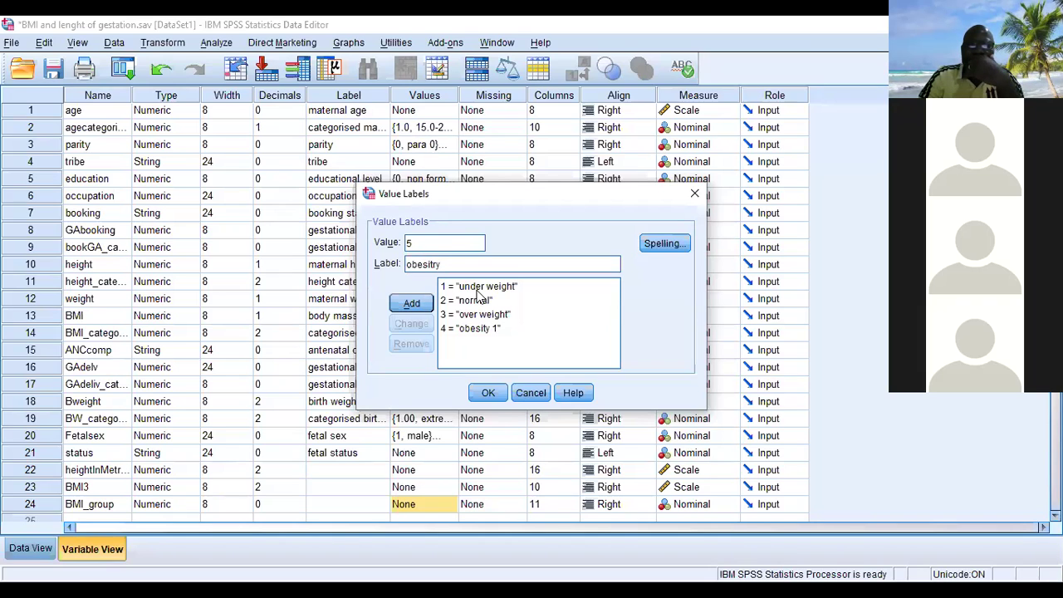
{"action": "key", "text": "BackSpace"}
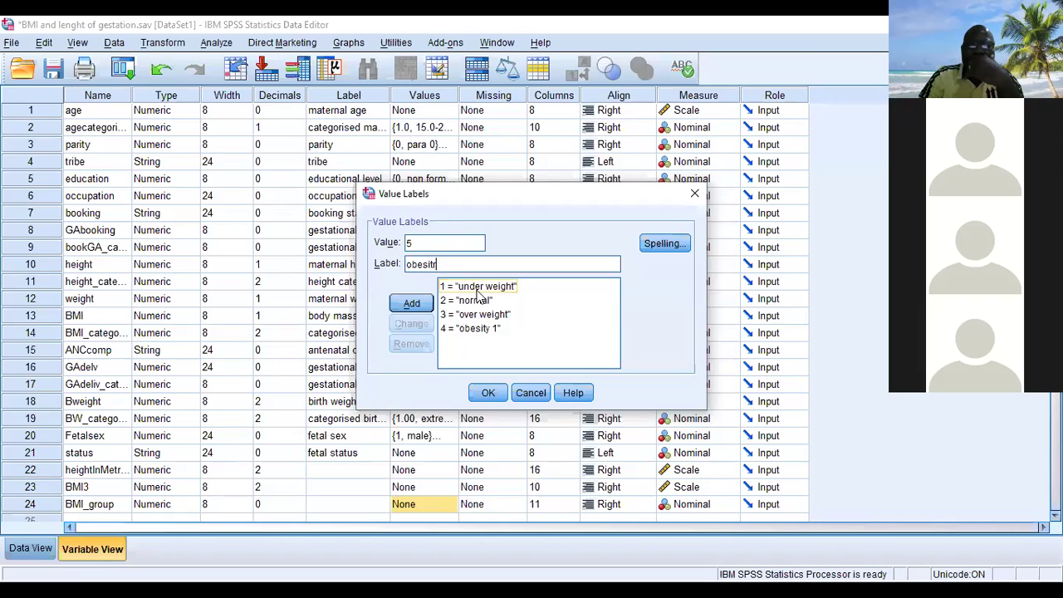
{"action": "key", "text": "BackSpace"}
{"action": "type", "text": "y 2"}
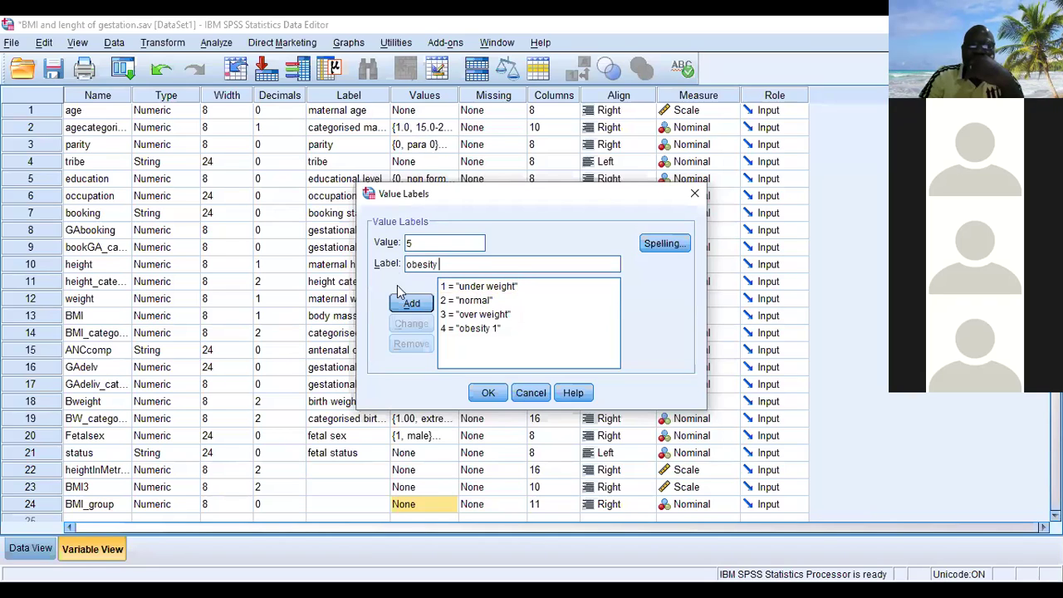
{"action": "key", "text": "Return"}
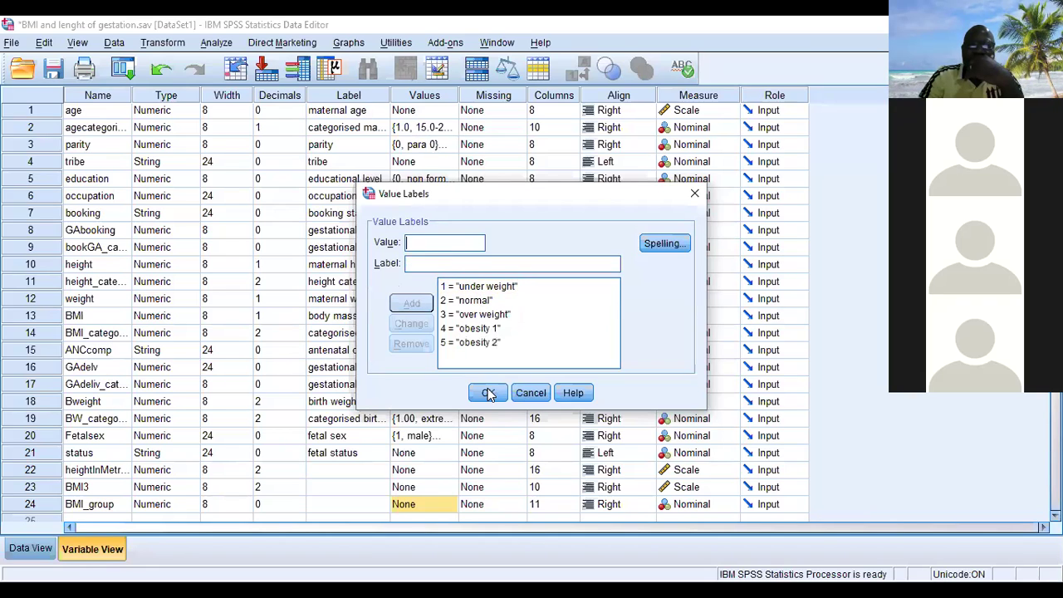
{"action": "key", "text": "Return"}
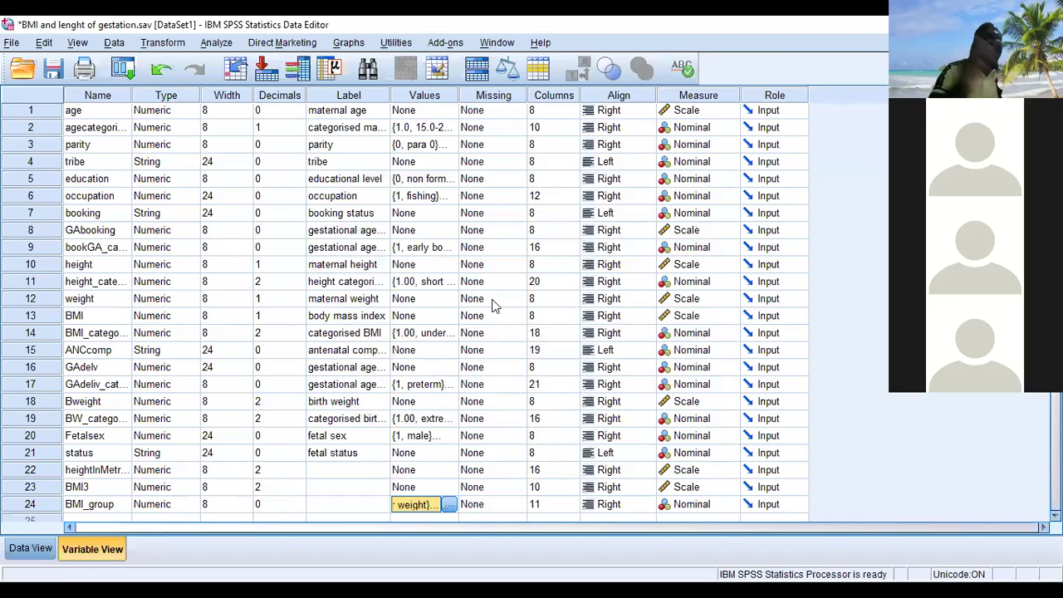
- Return to the data and display value labels instead of numeric codes, looking over the categorised columns
{"action": "key", "text": "ctrl+t"}
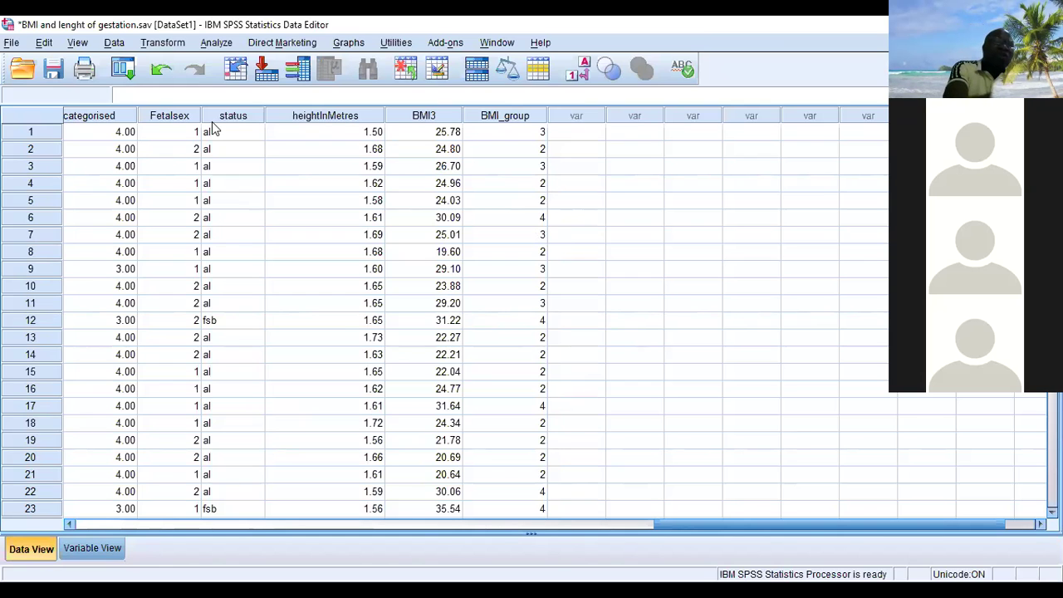
{"action": "left_click", "coordinate": [578, 69]}
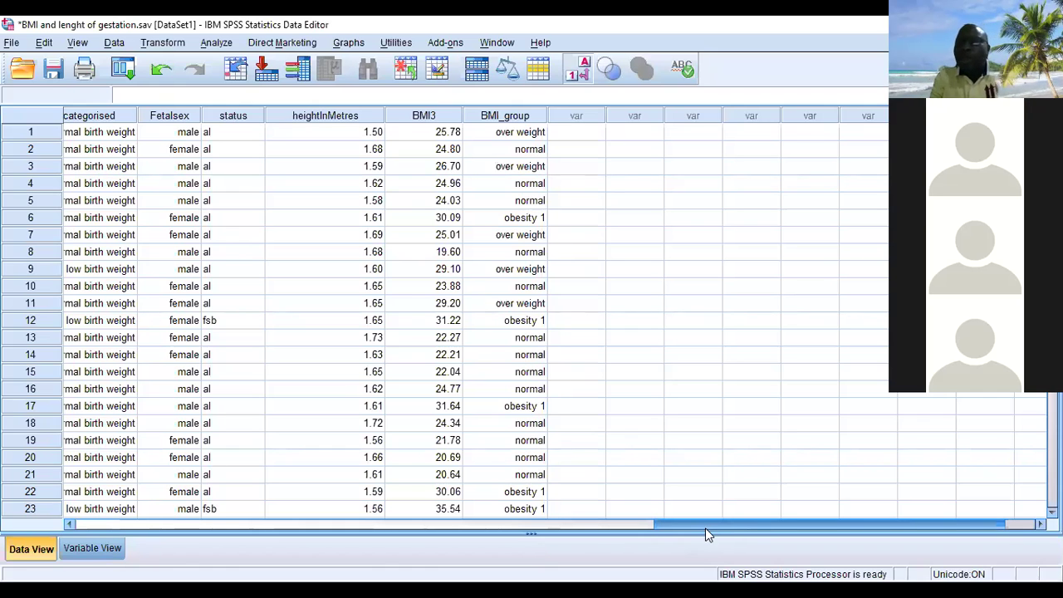
{"action": "left_click_drag", "start_coordinate": [726, 521], "coordinate": [213, 535]}
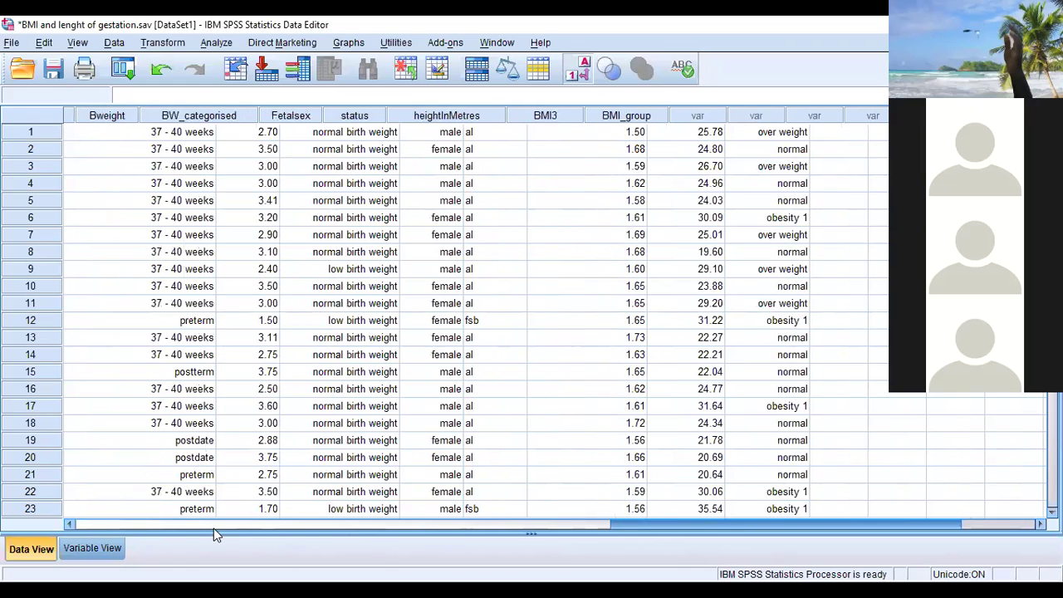
{"action": "left_click_drag", "start_coordinate": [46, 532], "coordinate": [67, 529]}
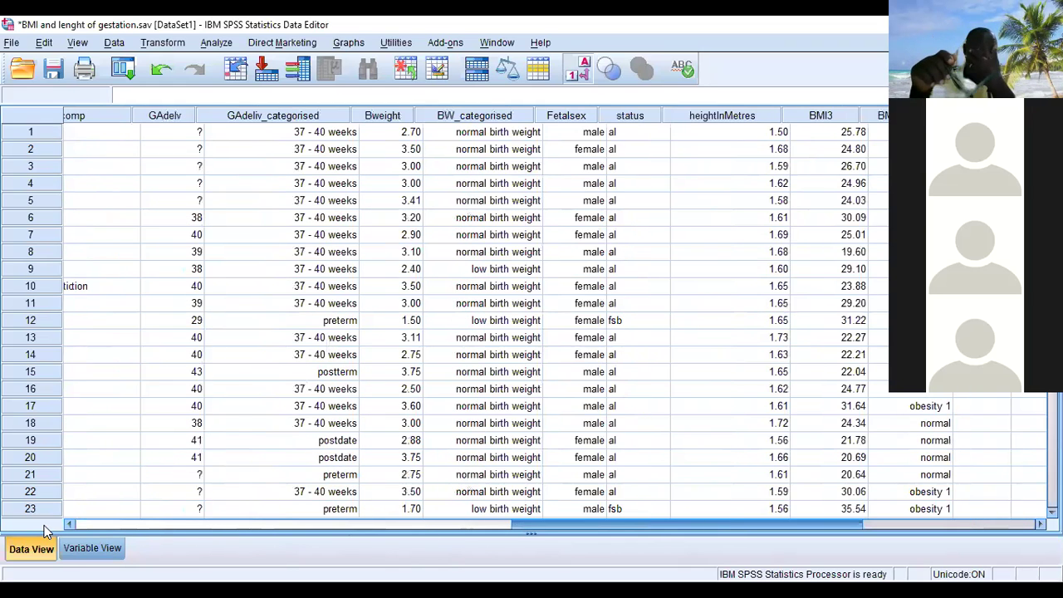
{"action": "left_click", "coordinate": [233, 518]}
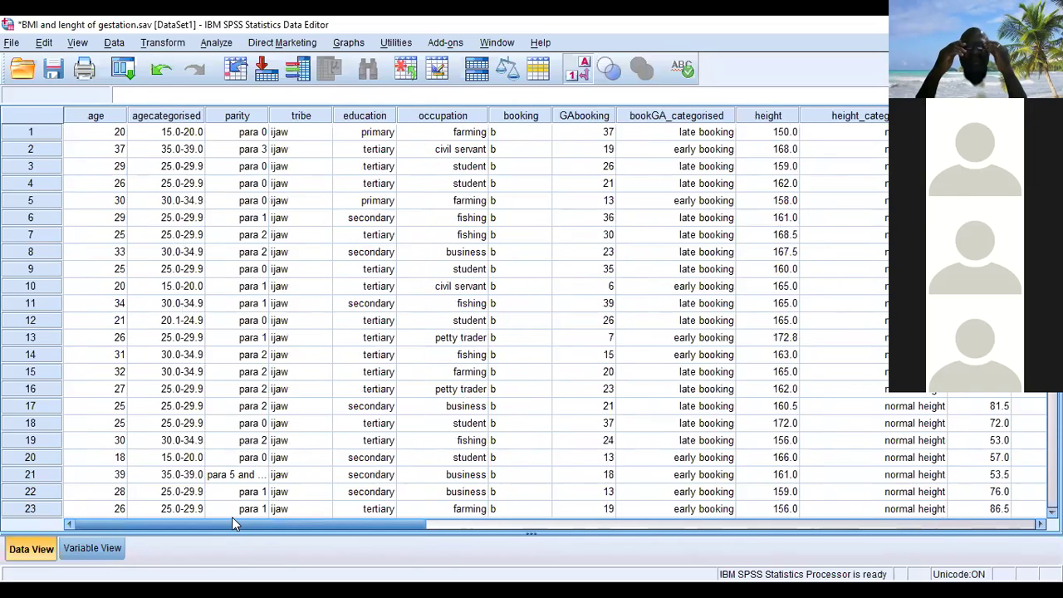
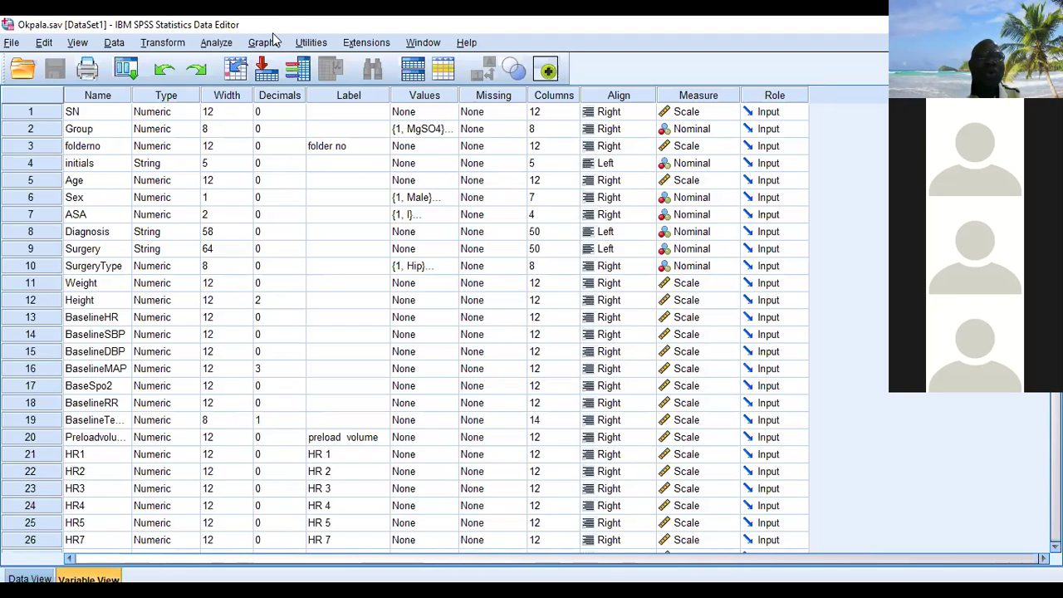
{"action": "left_click", "coordinate": [116, 41]}
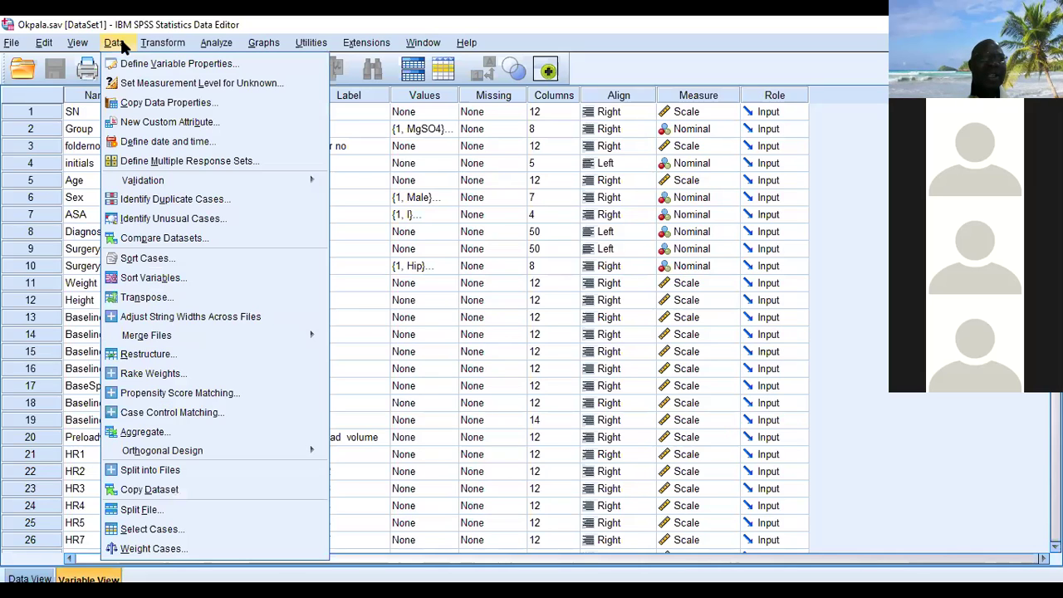
{"action": "left_click", "coordinate": [161, 529]}
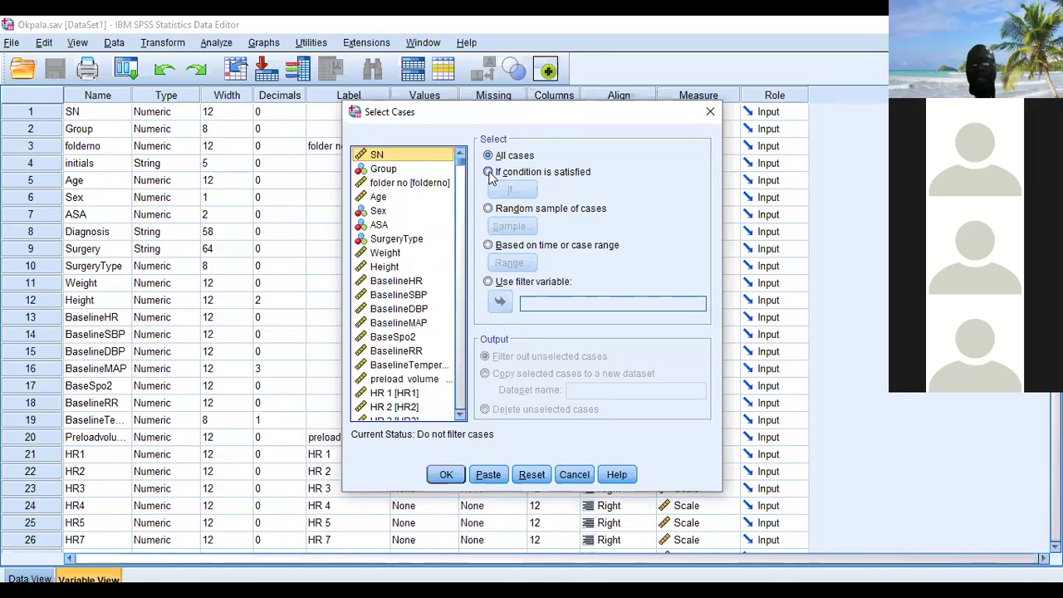
{"action": "left_click", "coordinate": [489, 172]}
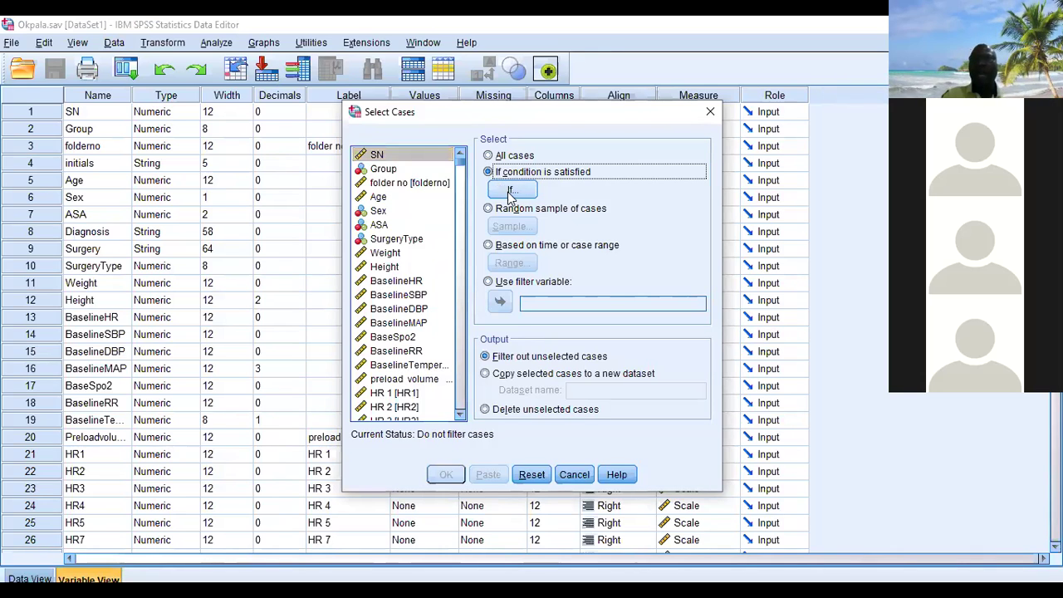
{"action": "left_click", "coordinate": [511, 191]}
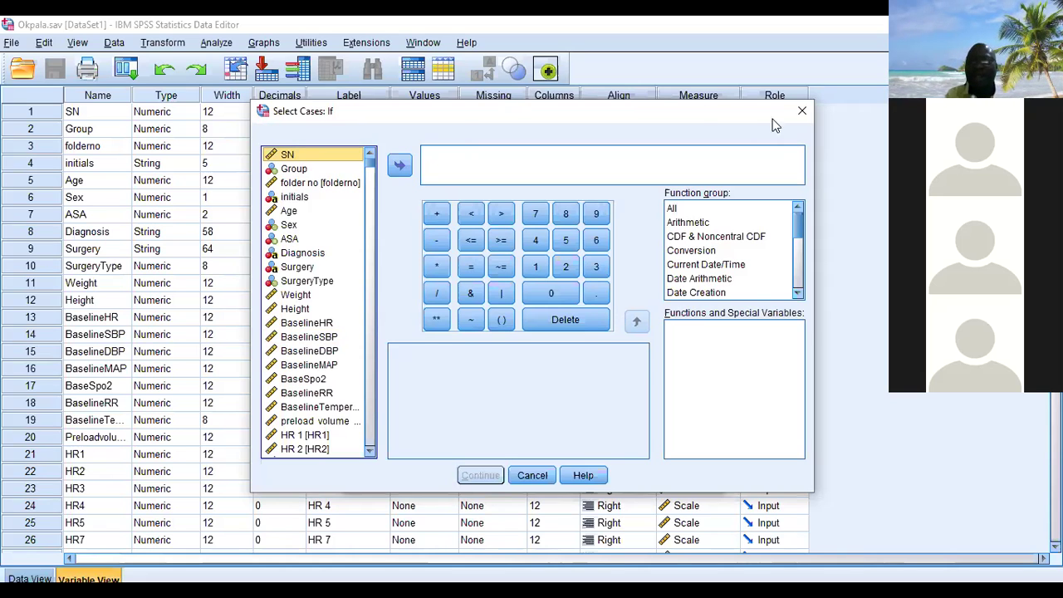
{"action": "left_click", "coordinate": [801, 113]}
{"action": "left_click", "coordinate": [710, 113]}
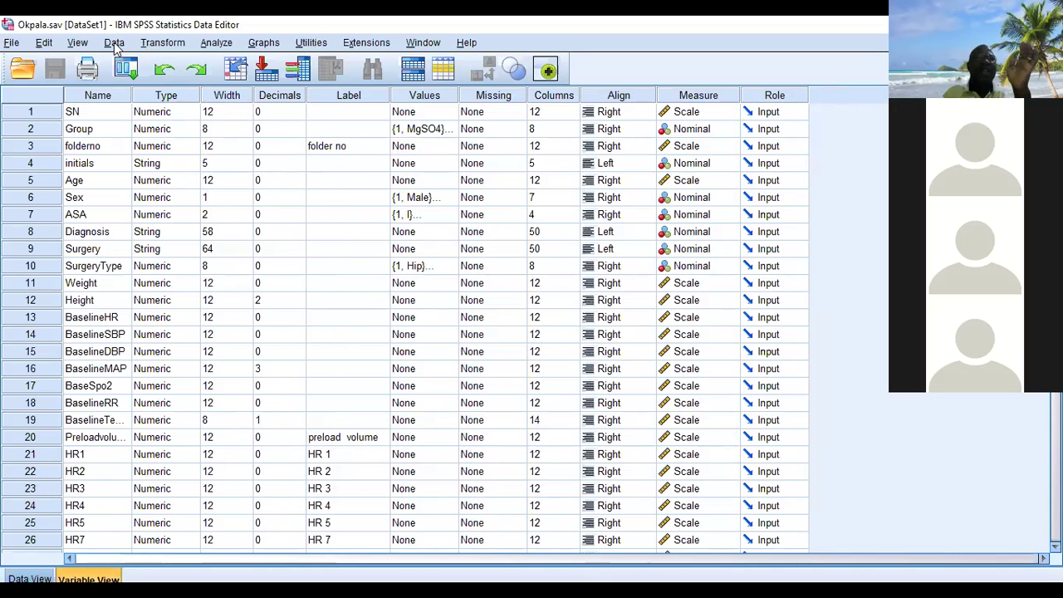
- Select only the cases that satisfy the condition BaselineSBP >= 140, filtering out the unselected cases
{"action": "left_click", "coordinate": [114, 42]}
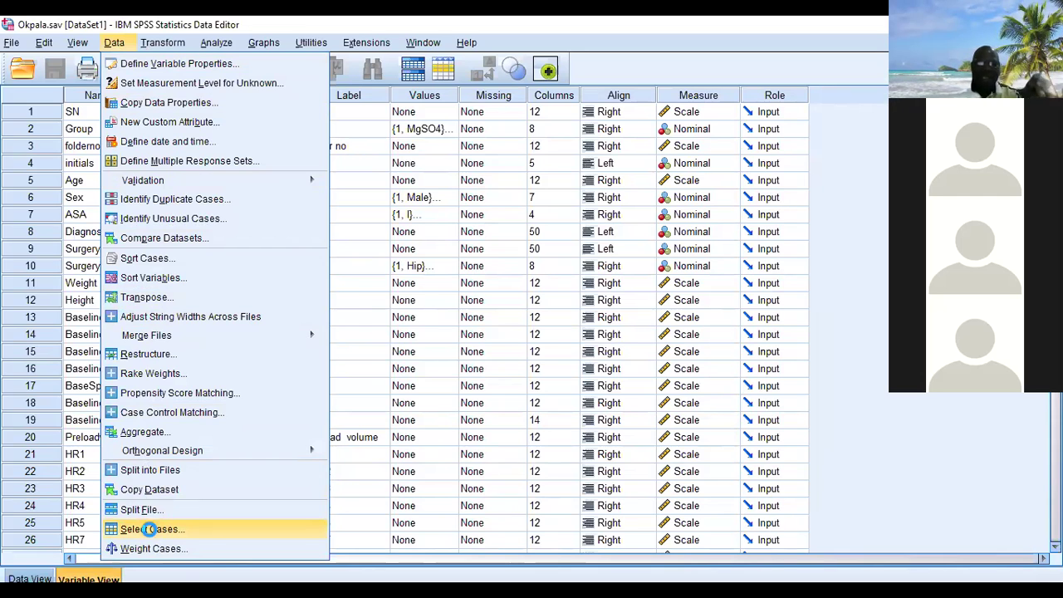
{"action": "left_click", "coordinate": [152, 530]}
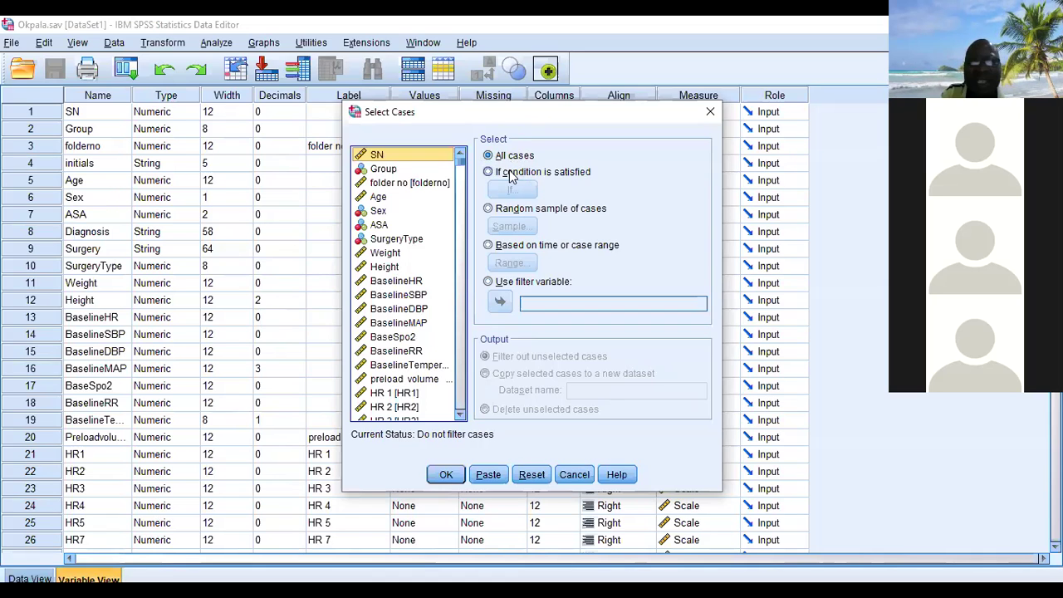
{"action": "left_click", "coordinate": [512, 173]}
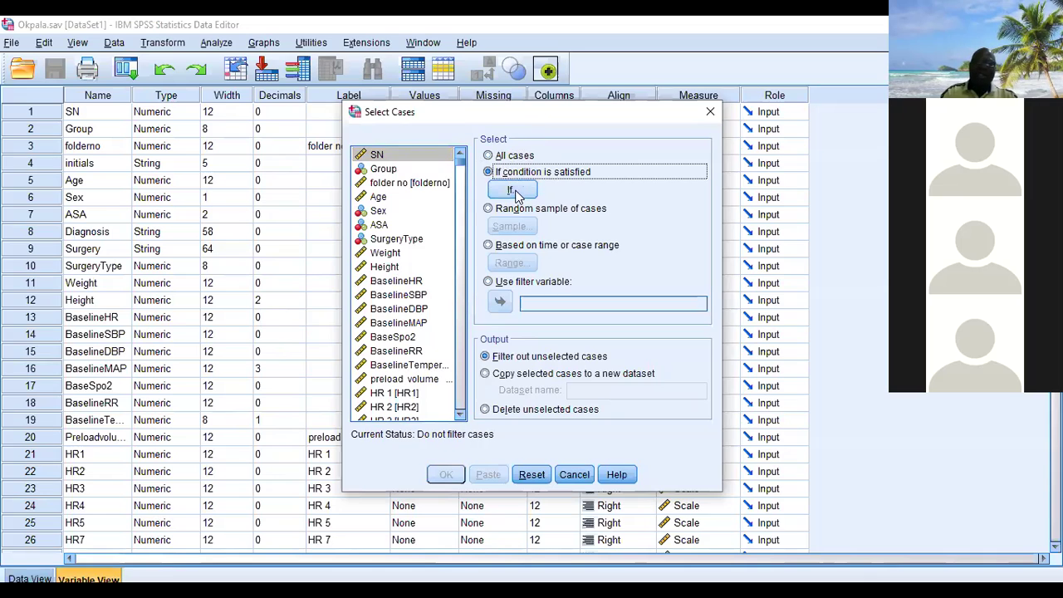
{"action": "left_click", "coordinate": [489, 156]}
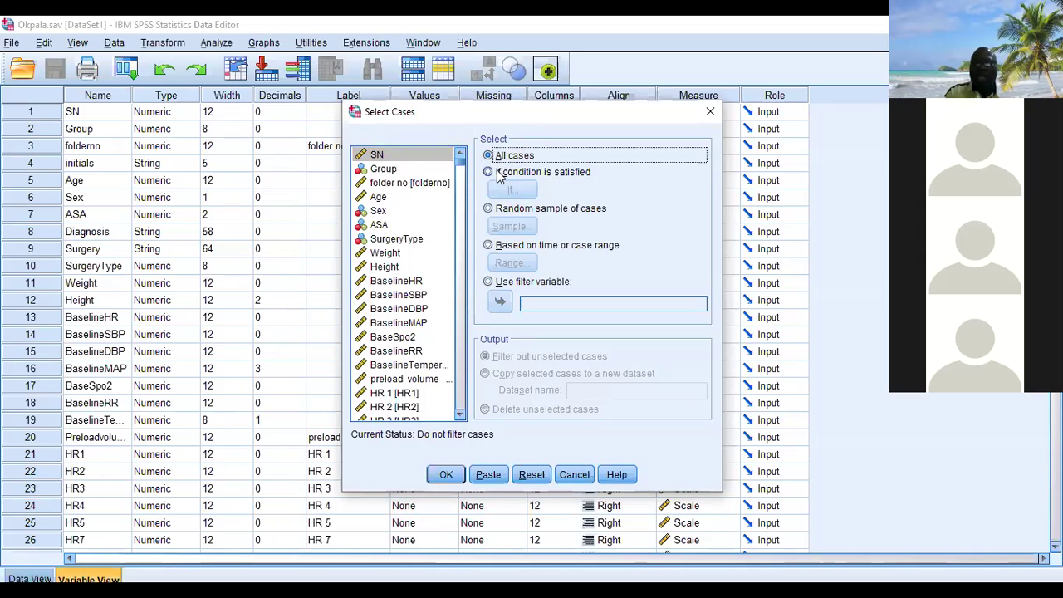
{"action": "left_click", "coordinate": [499, 172]}
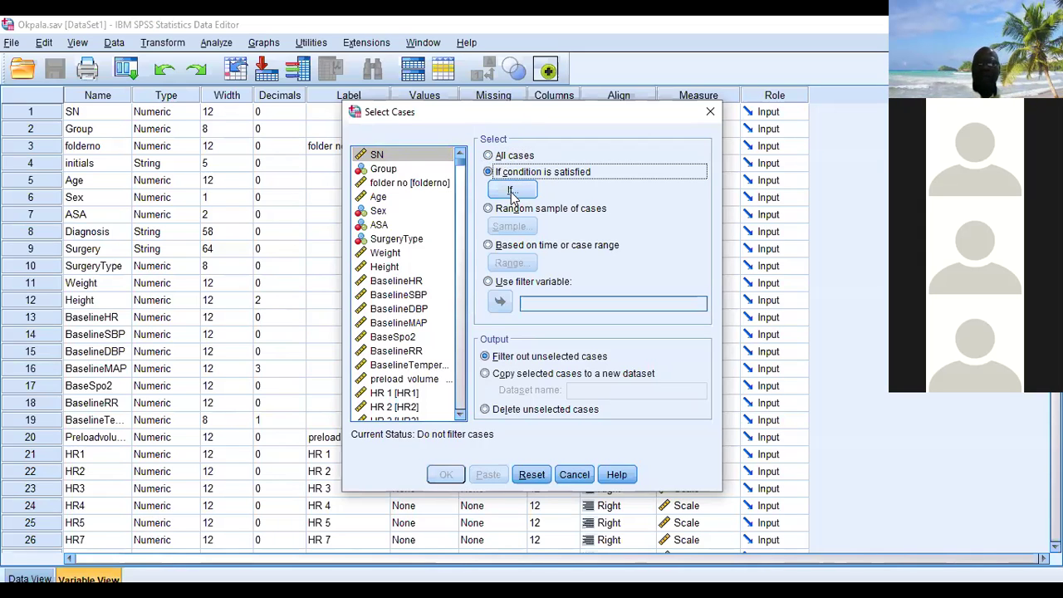
{"action": "left_click", "coordinate": [512, 192]}
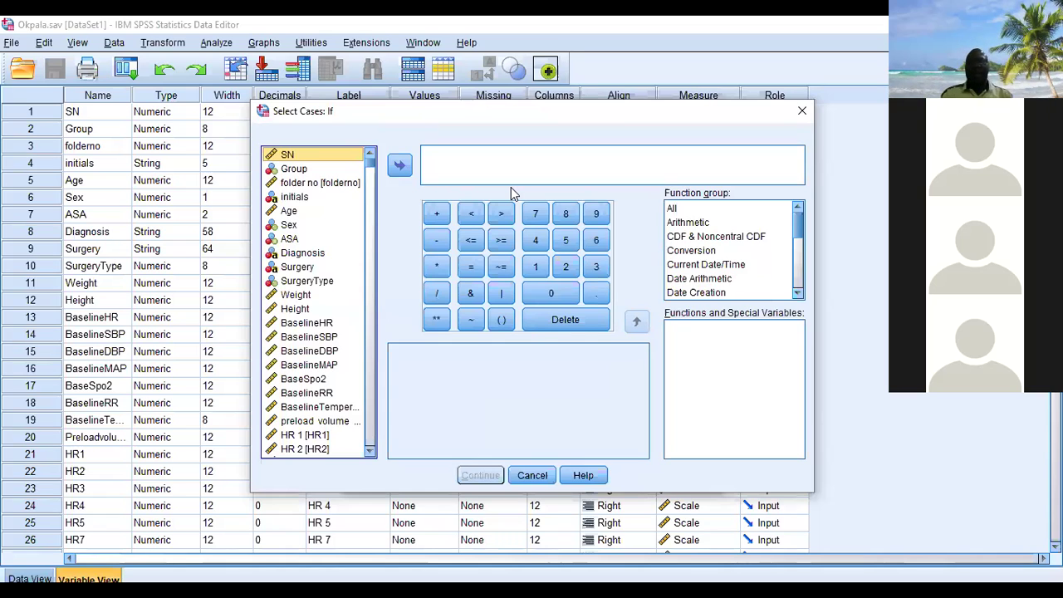
{"action": "left_click", "coordinate": [305, 337]}
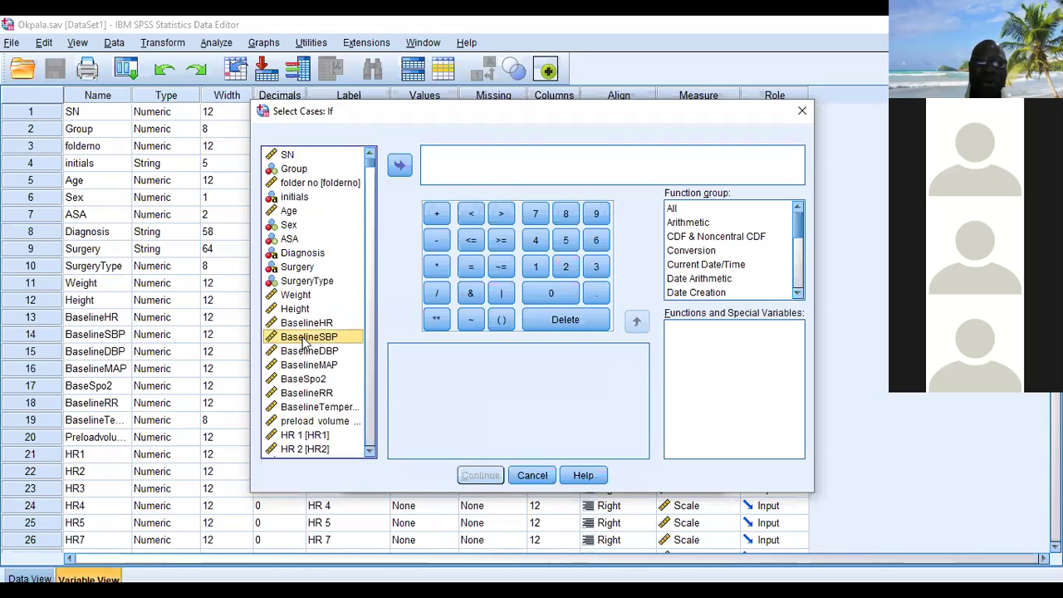
{"action": "left_click", "coordinate": [399, 164]}
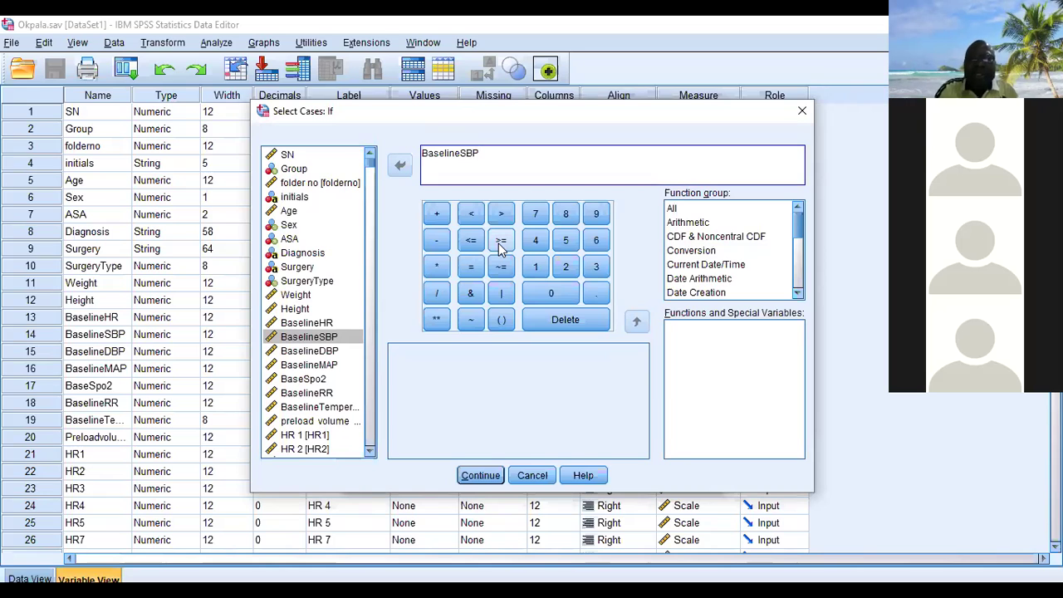
{"action": "left_click", "coordinate": [499, 242]}
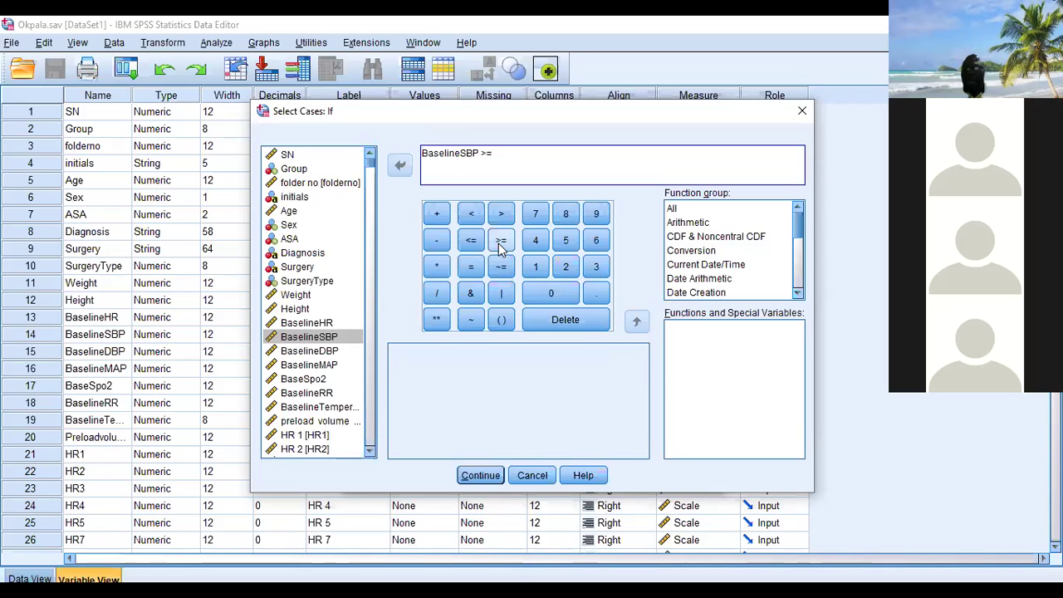
{"action": "type", "text": "140"}
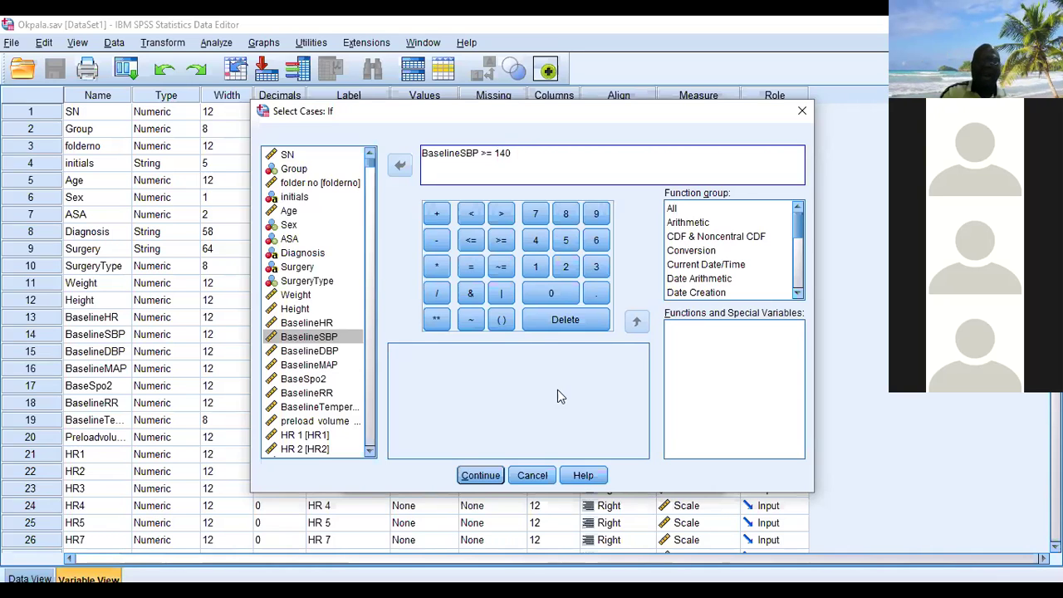
{"action": "left_click", "coordinate": [478, 476]}
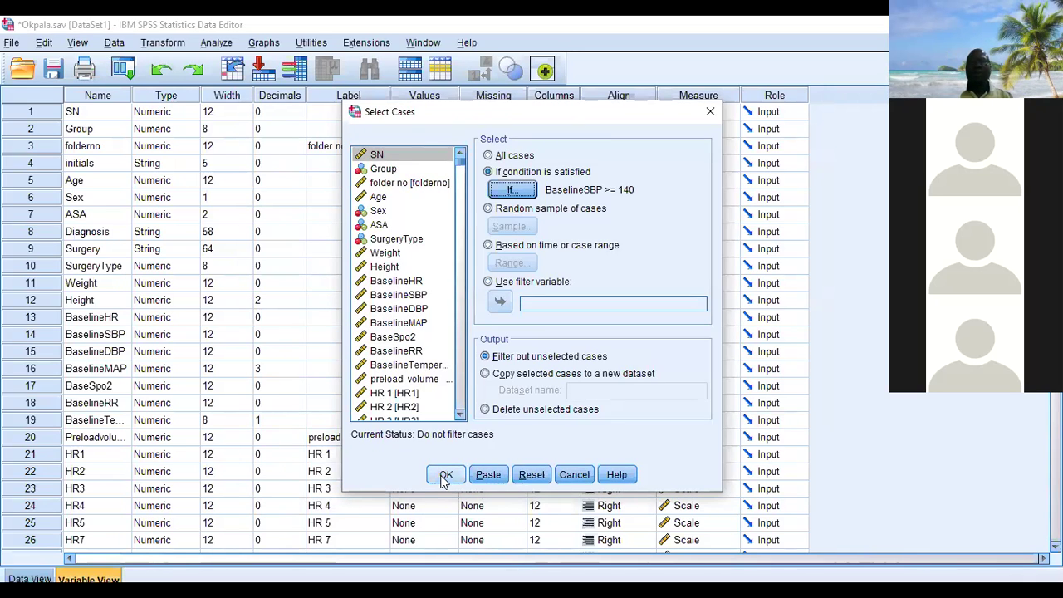
{"action": "left_click", "coordinate": [445, 477]}
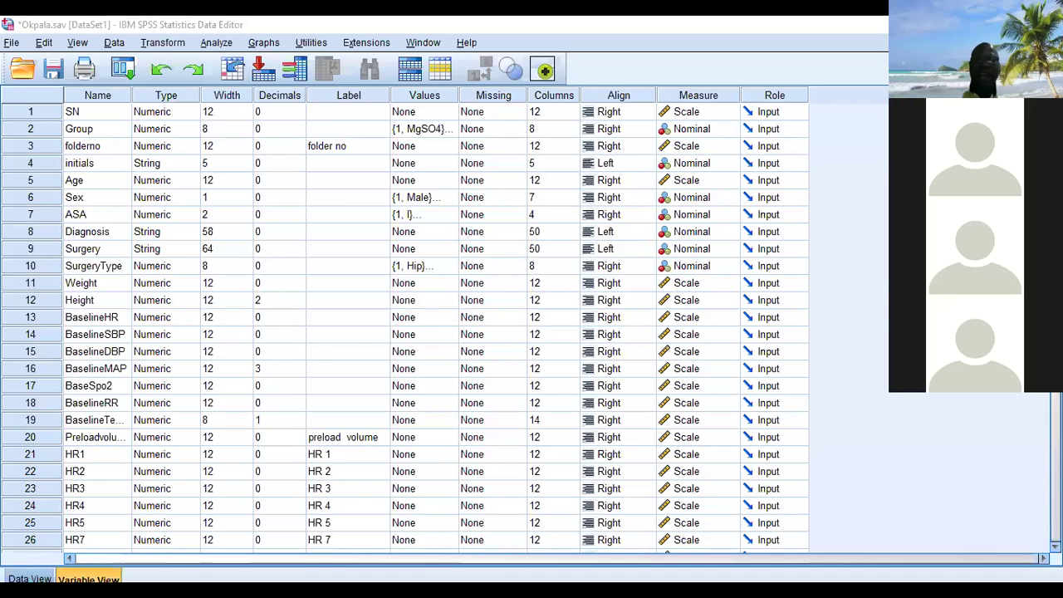
- Examine the filtered cases in the data and the filter_$ column after the last existing variable
{"action": "left_click", "coordinate": [8, 577]}
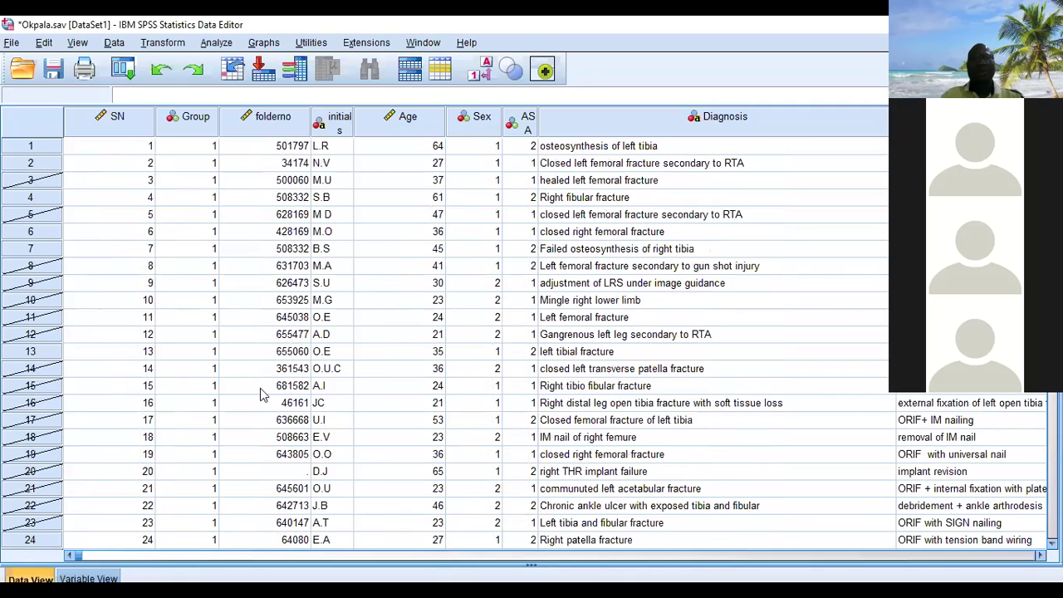
{"action": "left_click_drag", "start_coordinate": [77, 555], "coordinate": [269, 548]}
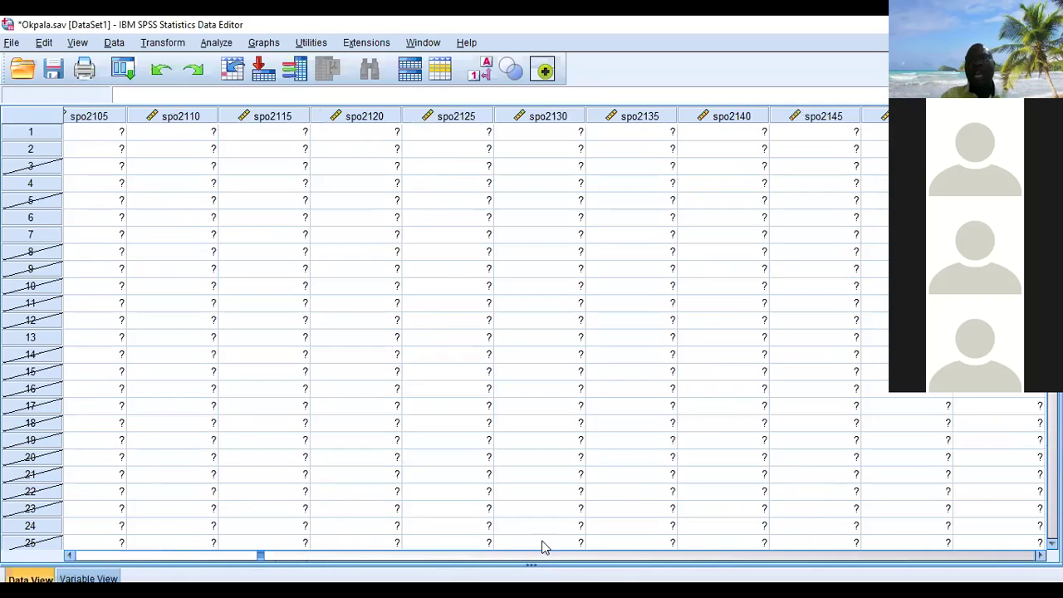
{"action": "left_click_drag", "start_coordinate": [902, 540], "coordinate": [1061, 544]}
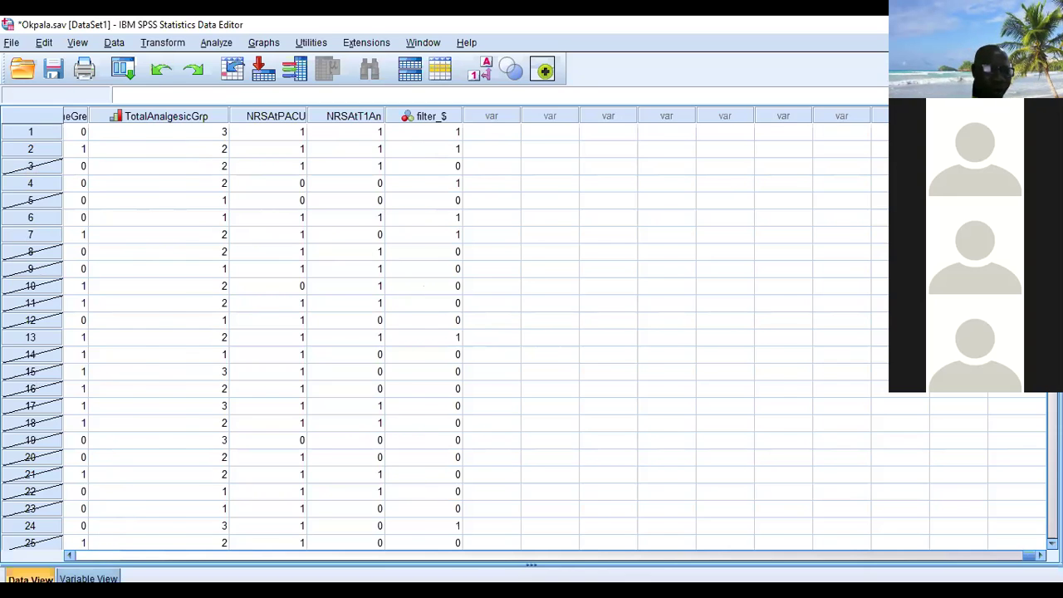
- Find the filter_$ variable at the end of the variable definitions and widen the Label column to show its full label
{"action": "left_click", "coordinate": [89, 578]}
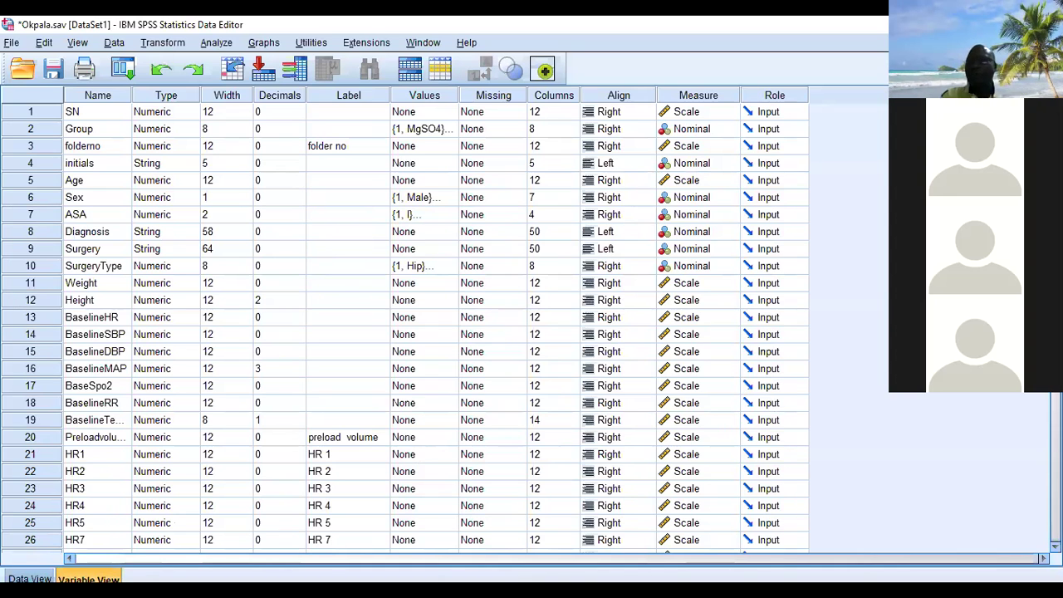
{"action": "key", "text": "ctrl+End"}
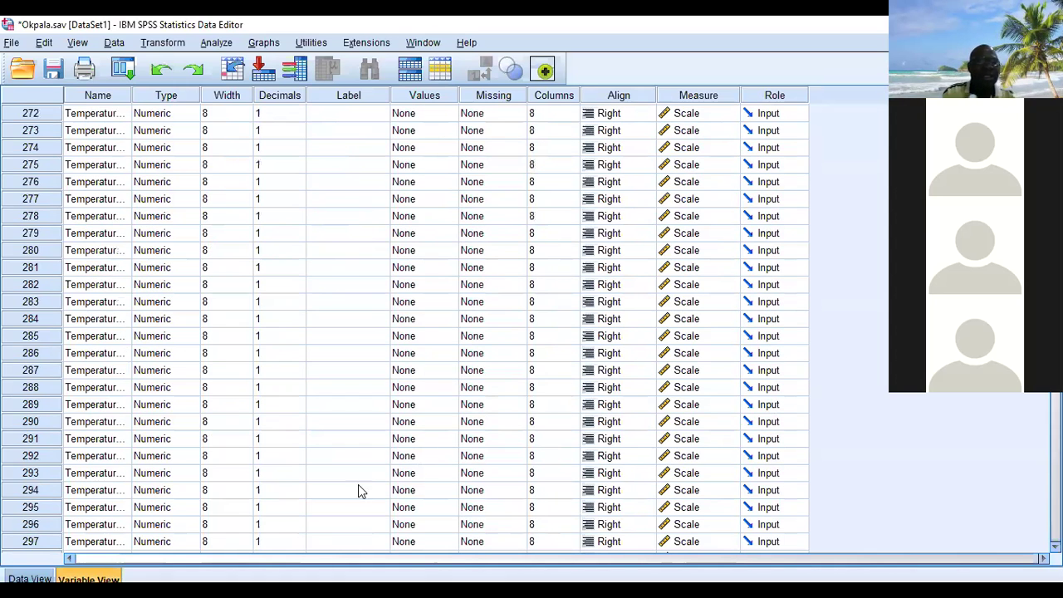
{"action": "key", "text": "ctrl+End"}
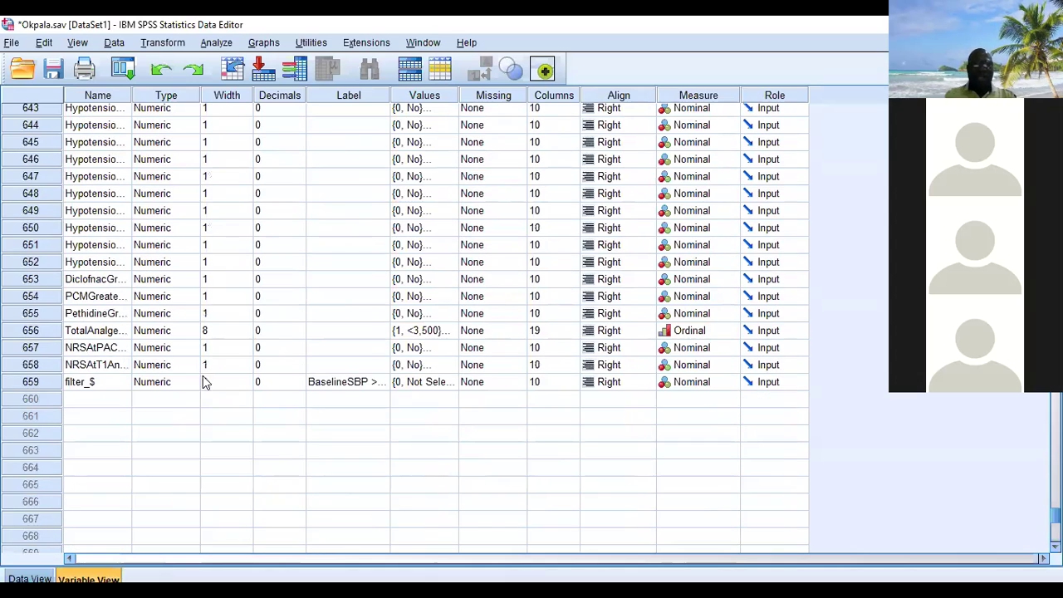
{"action": "left_click", "coordinate": [348, 385]}
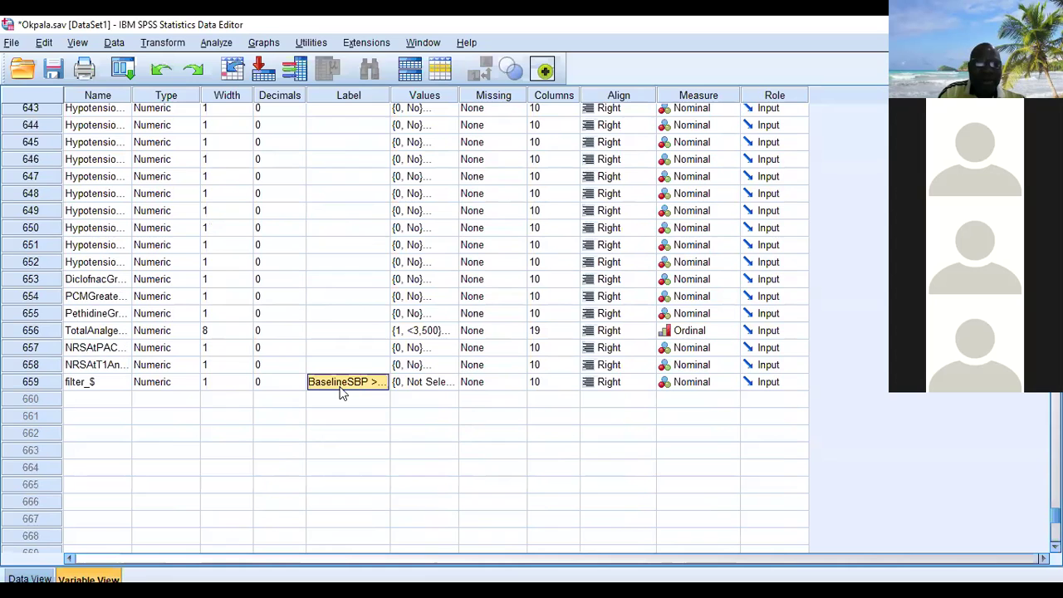
{"action": "left_click_drag", "start_coordinate": [387, 95], "coordinate": [470, 95]}
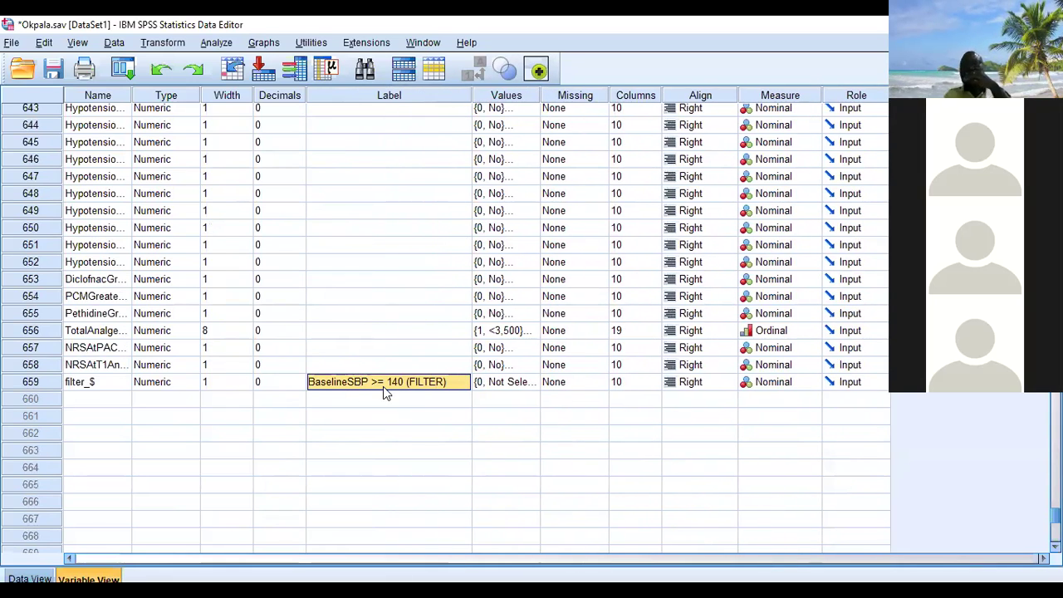
- Inspect the value labels defined for the filter_$ variable and close them without changes
{"action": "left_click", "coordinate": [532, 381]}
{"action": "left_click", "coordinate": [531, 382]}
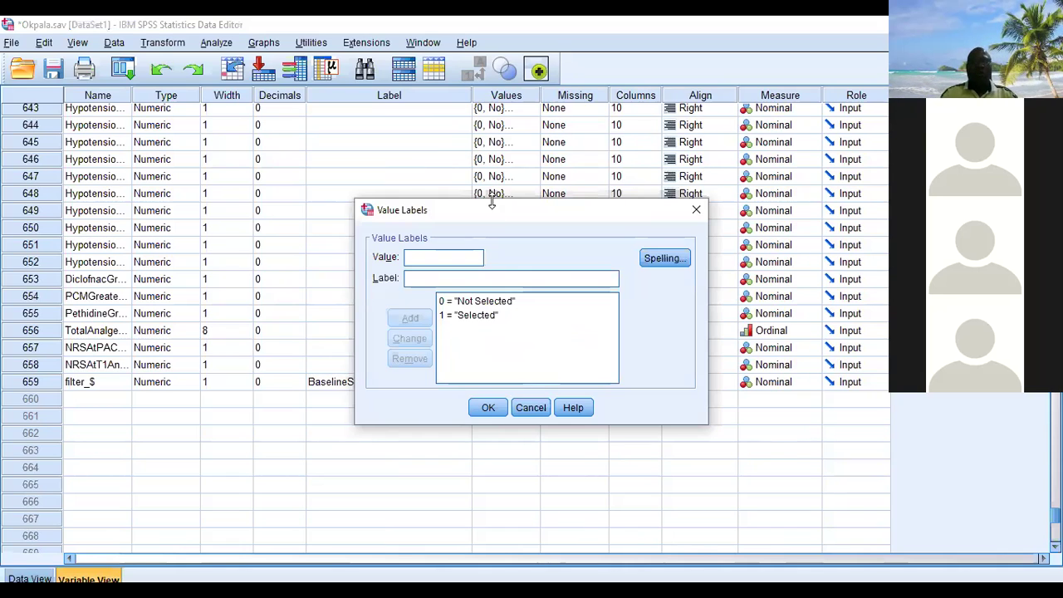
{"action": "left_click", "coordinate": [478, 319]}
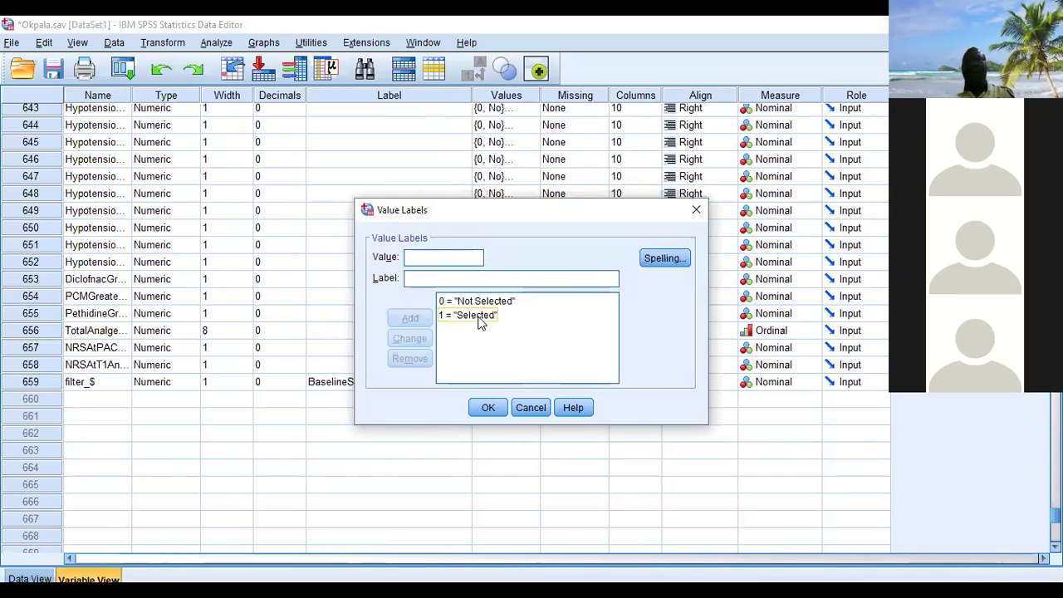
{"action": "left_click", "coordinate": [476, 300]}
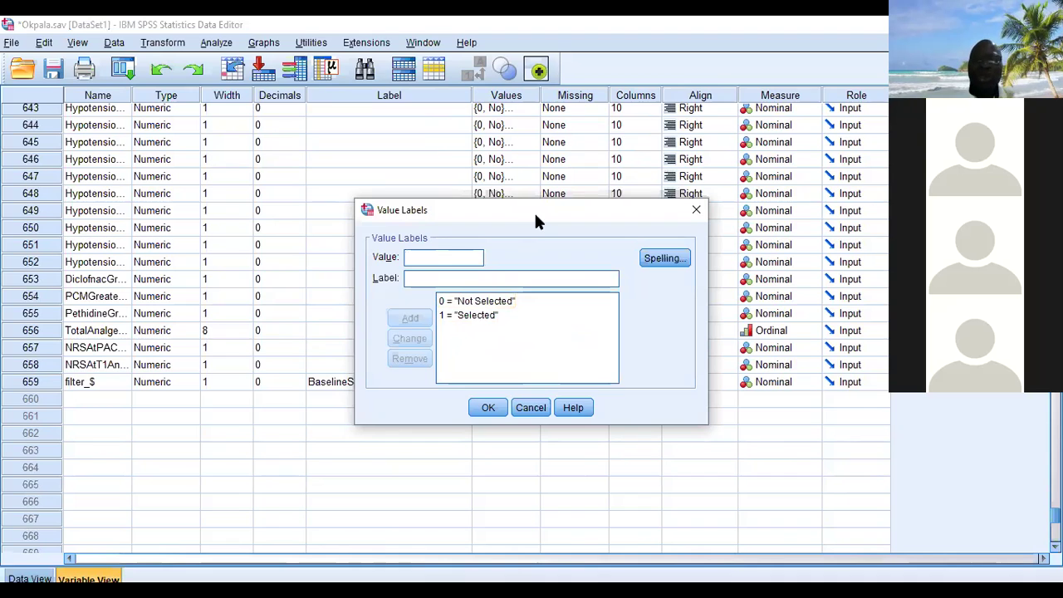
{"action": "left_click", "coordinate": [682, 211]}
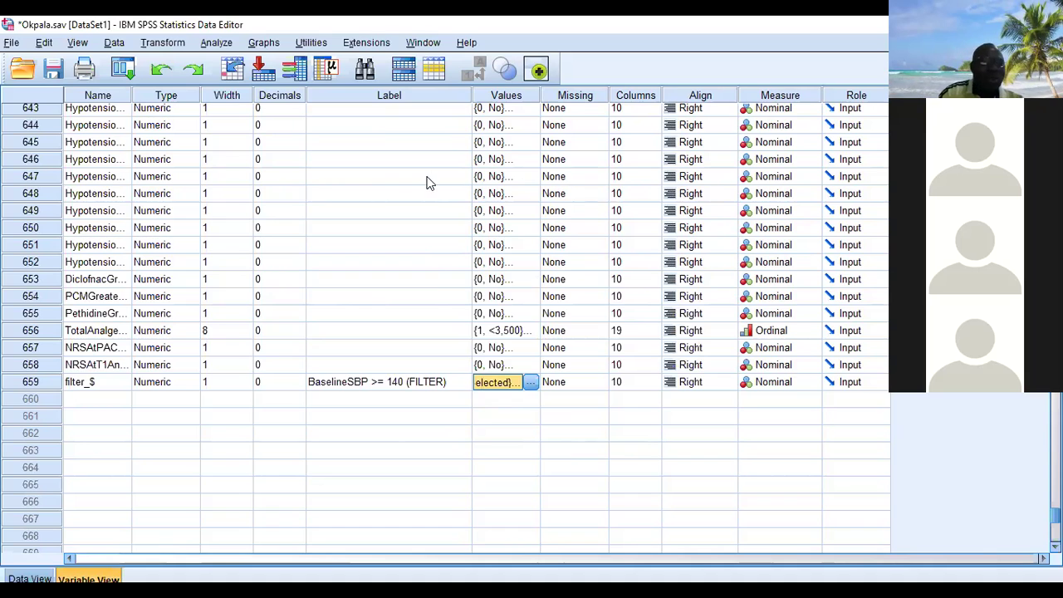
- Rename the filter_$ variable as SystolicHyperension and clear its label
{"action": "left_click", "coordinate": [108, 382]}
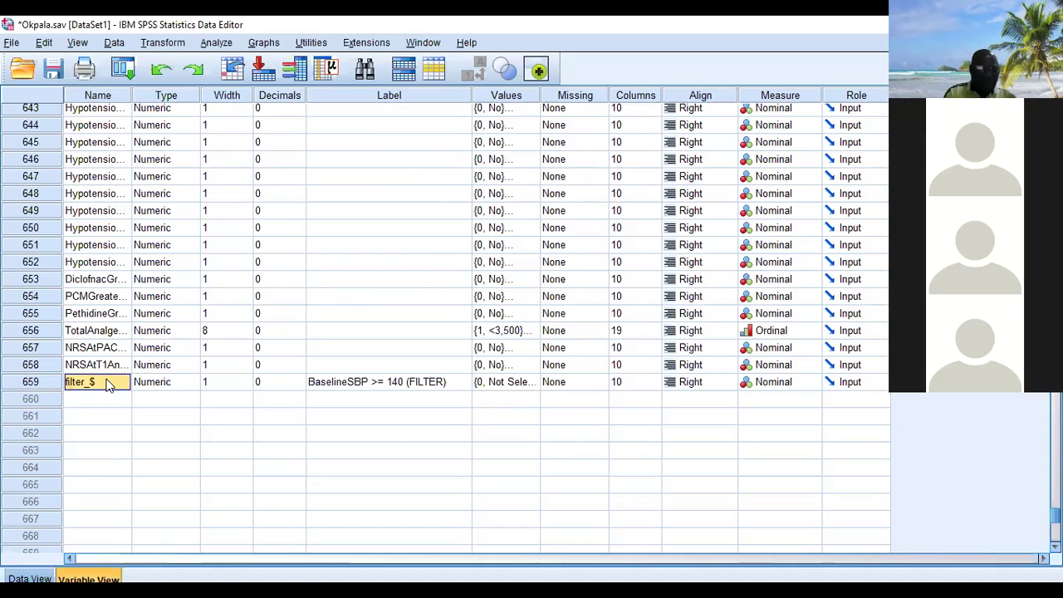
{"action": "type", "text": "Sys"}
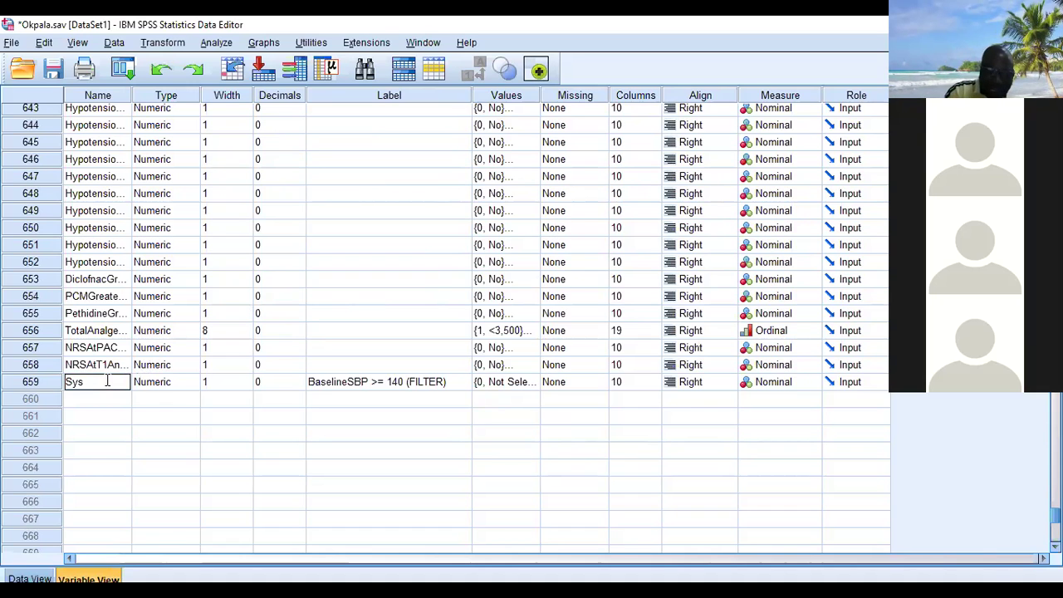
{"action": "type", "text": "tolic"}
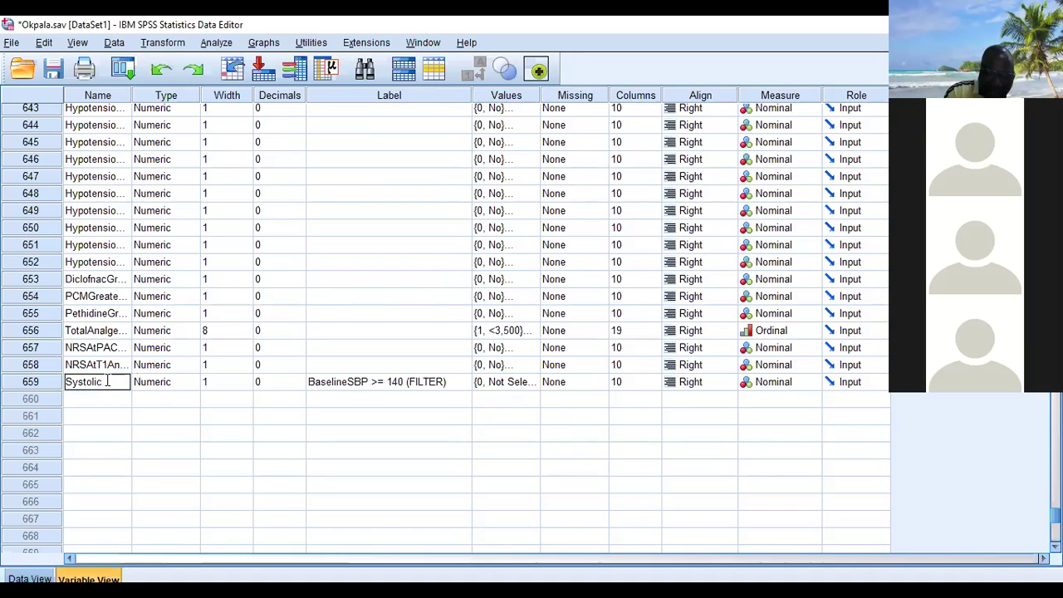
{"action": "type", "text": "Type"}
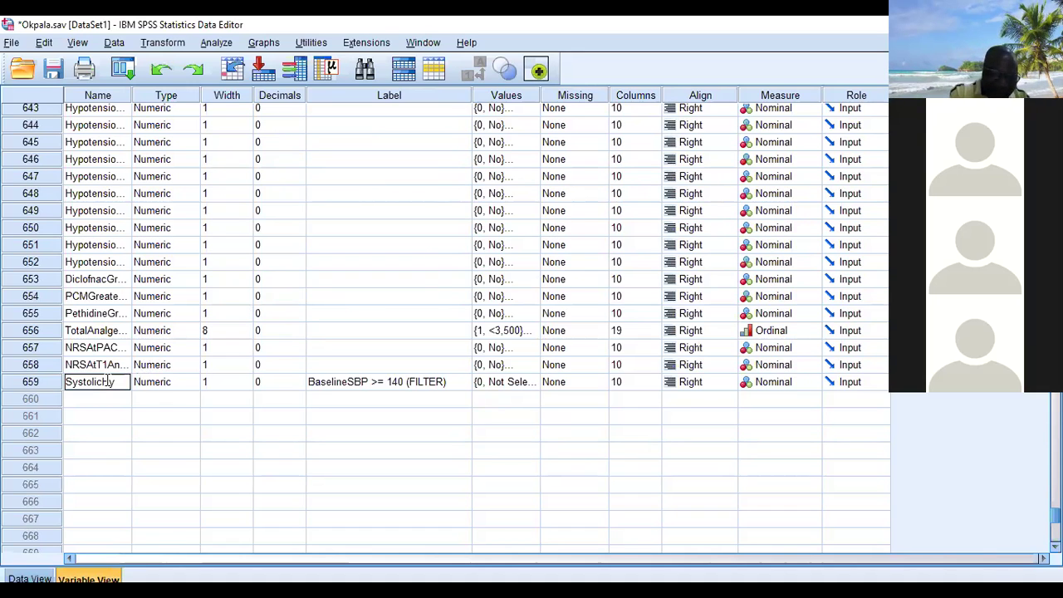
{"action": "type", "text": "tension"}
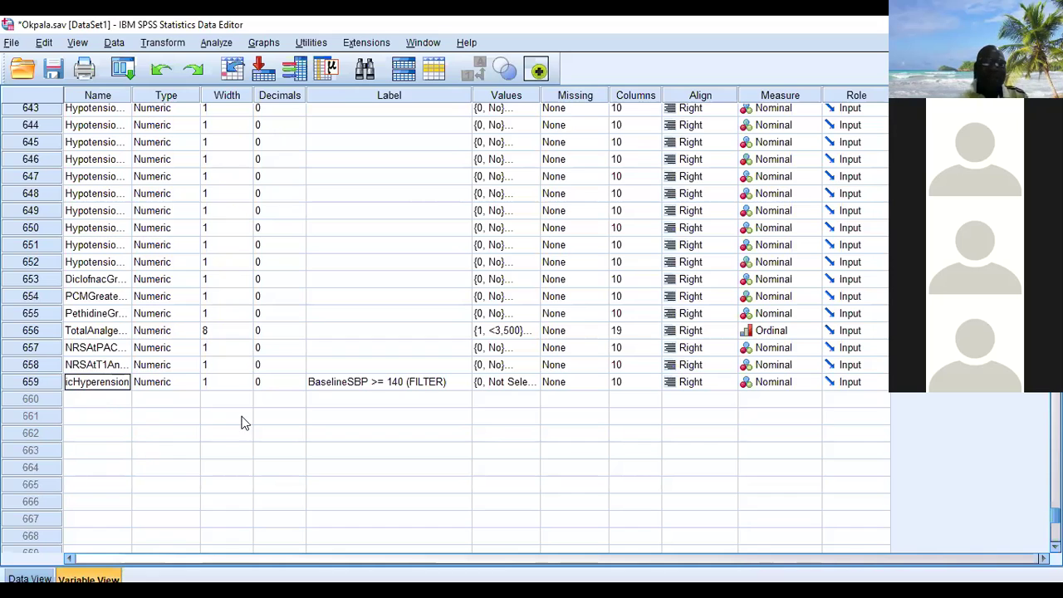
{"action": "left_click", "coordinate": [418, 382]}
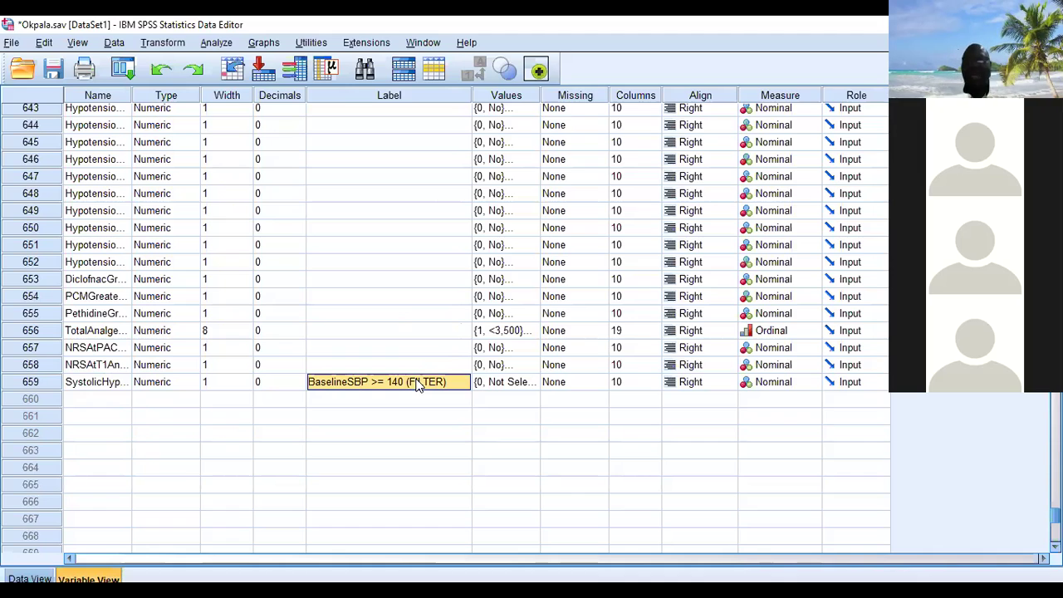
{"action": "key", "text": "Delete"}
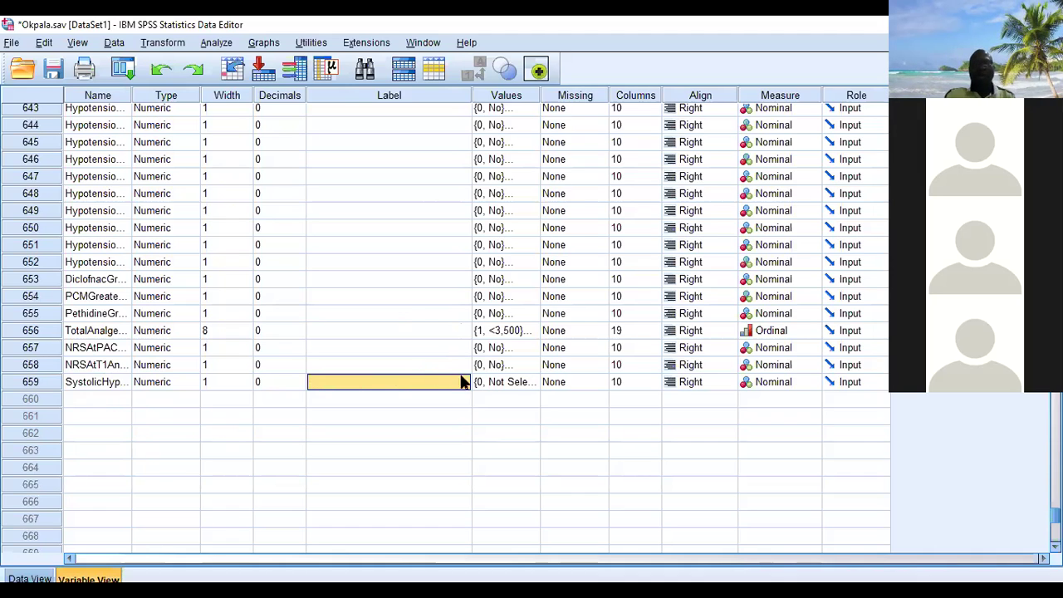
- Change the value labels of the SystolicHyperension variable to No for 0 and Yes for 1
{"action": "left_click", "coordinate": [535, 382]}
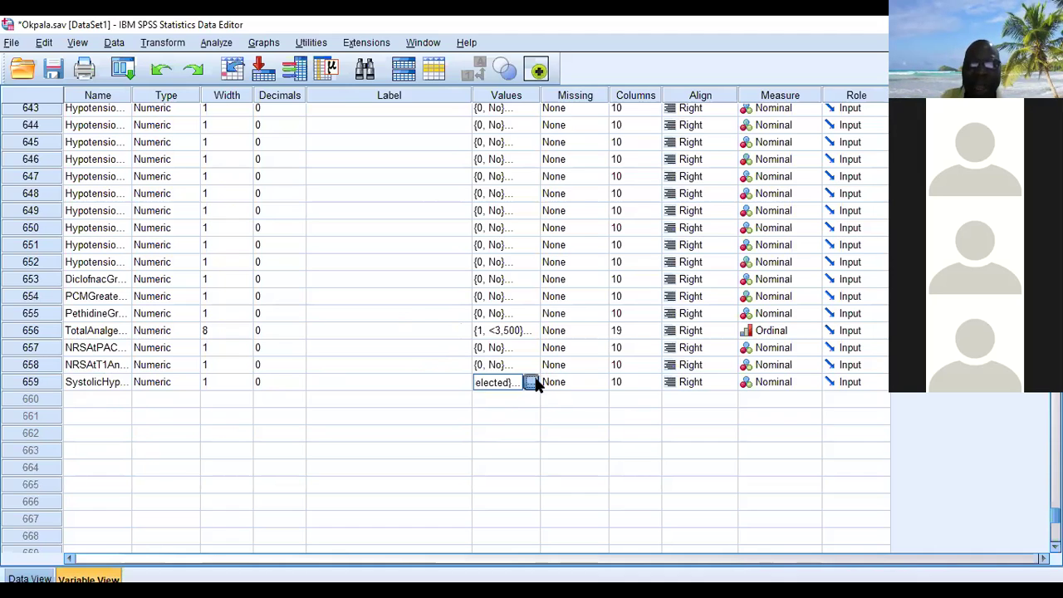
{"action": "left_click", "coordinate": [528, 381]}
{"action": "left_click", "coordinate": [490, 302]}
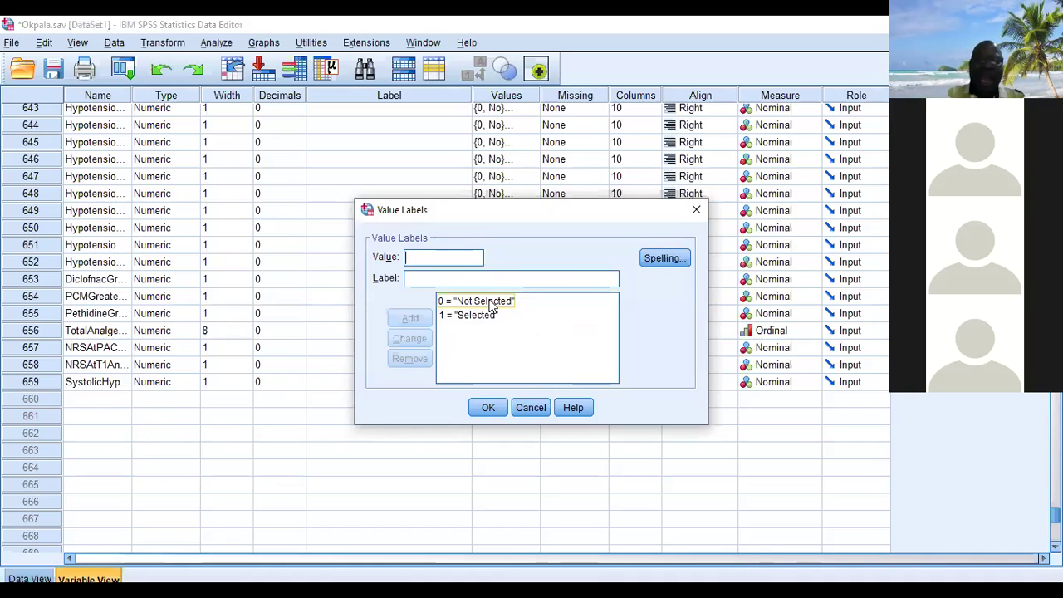
{"action": "left_click", "coordinate": [490, 303]}
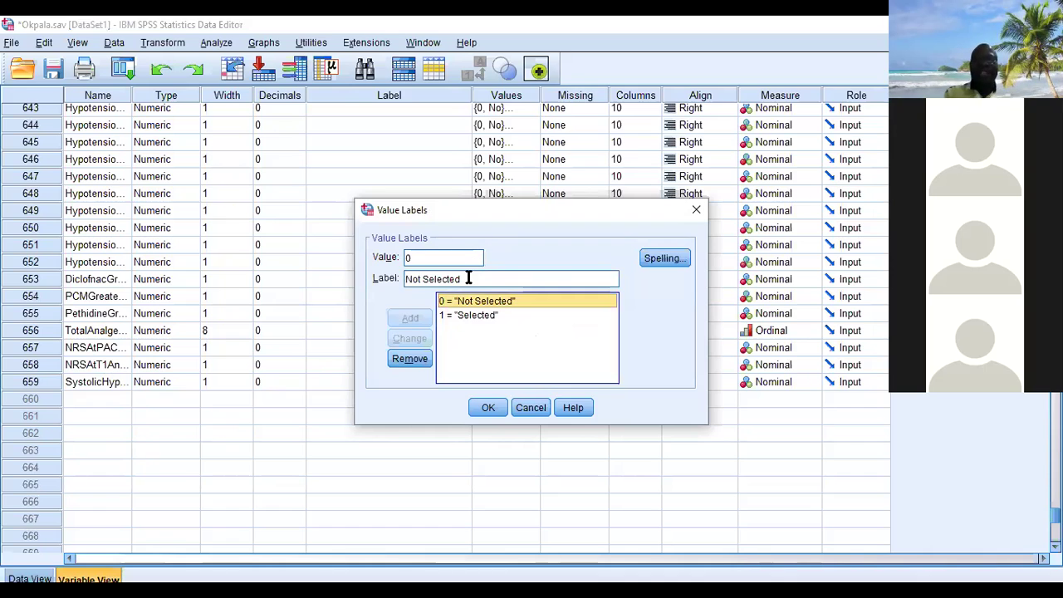
{"action": "left_click_drag", "start_coordinate": [459, 279], "coordinate": [419, 279]}
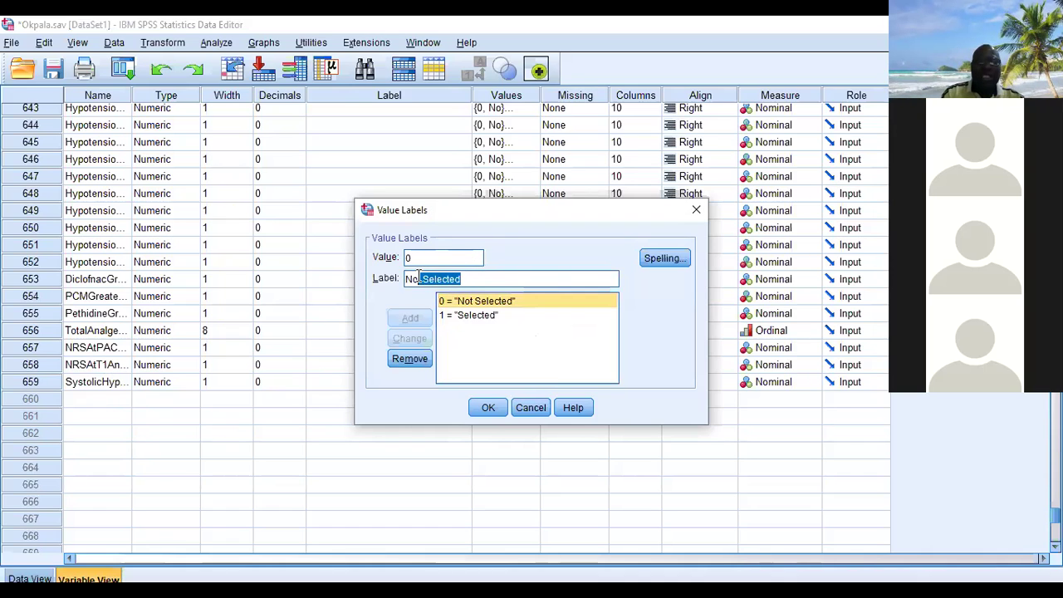
{"action": "key", "text": "BackSpace"}
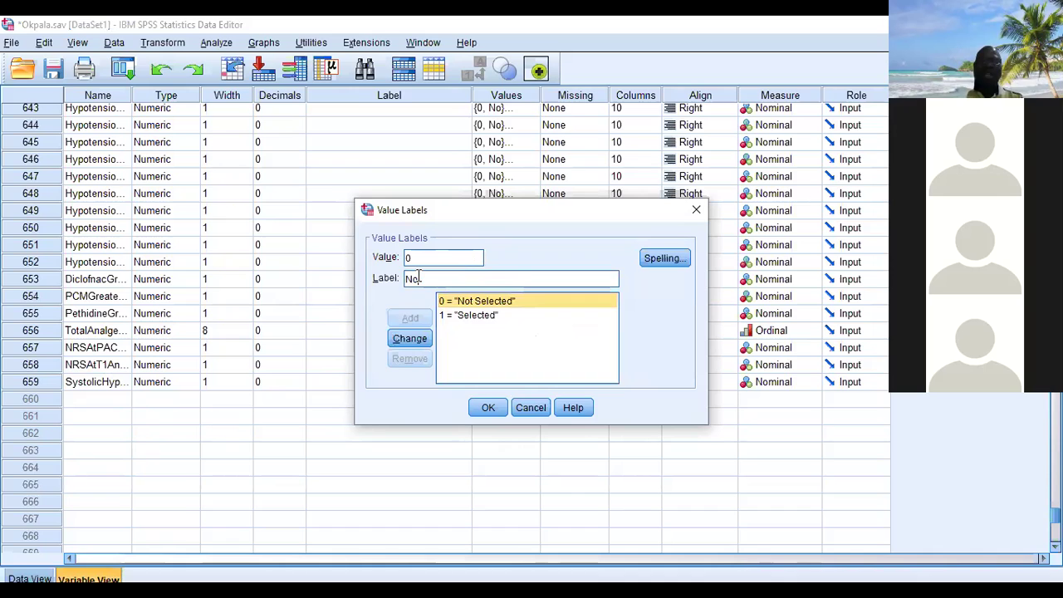
{"action": "left_click", "coordinate": [411, 338]}
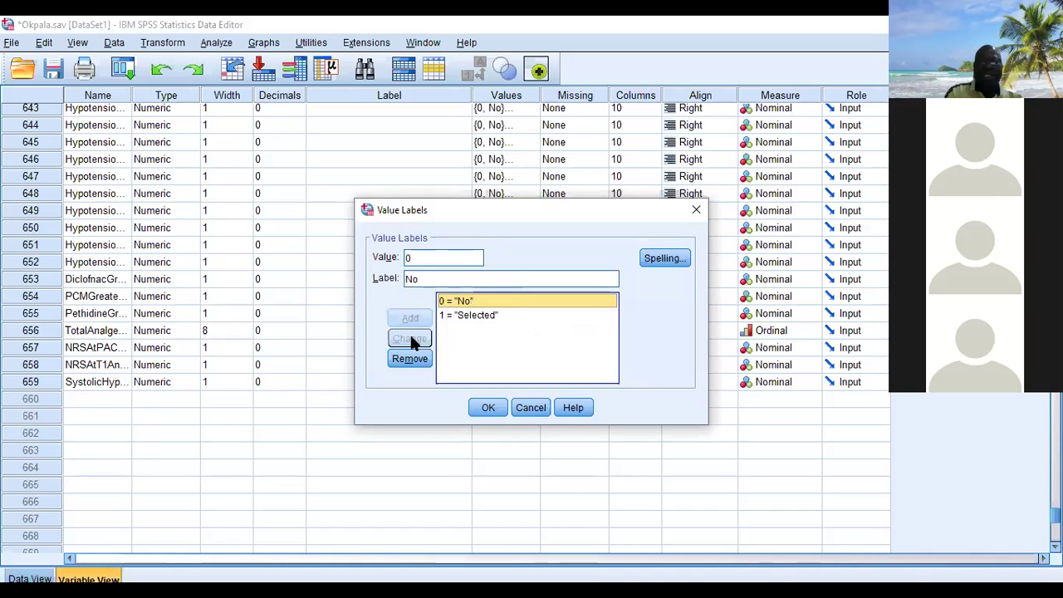
{"action": "left_click", "coordinate": [450, 316]}
{"action": "left_click_drag", "start_coordinate": [445, 279], "coordinate": [394, 283]}
{"action": "type", "text": "Yes"}
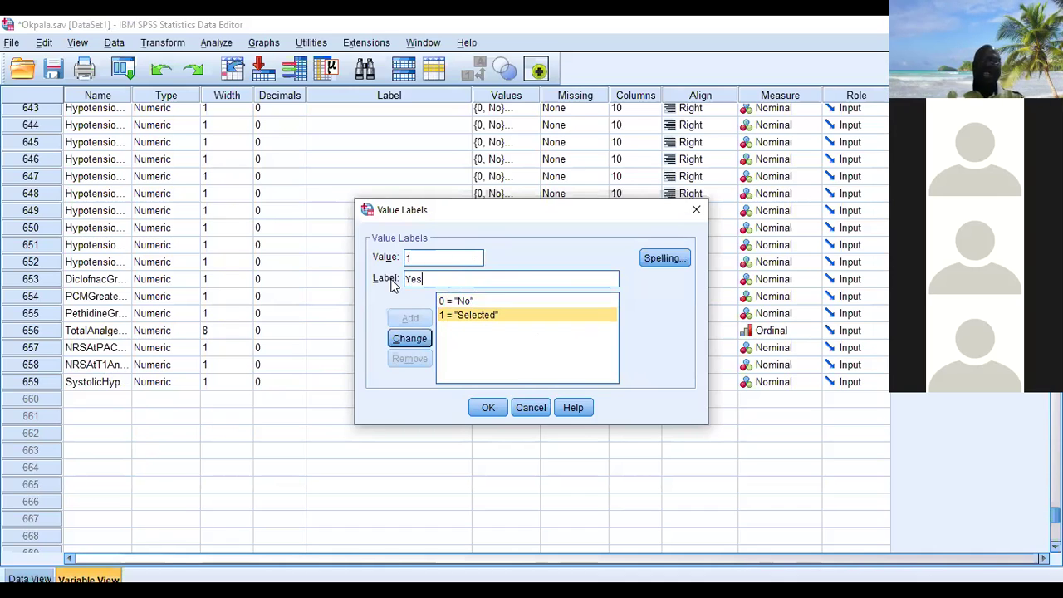
{"action": "left_click", "coordinate": [409, 338]}
{"action": "left_click", "coordinate": [486, 408]}
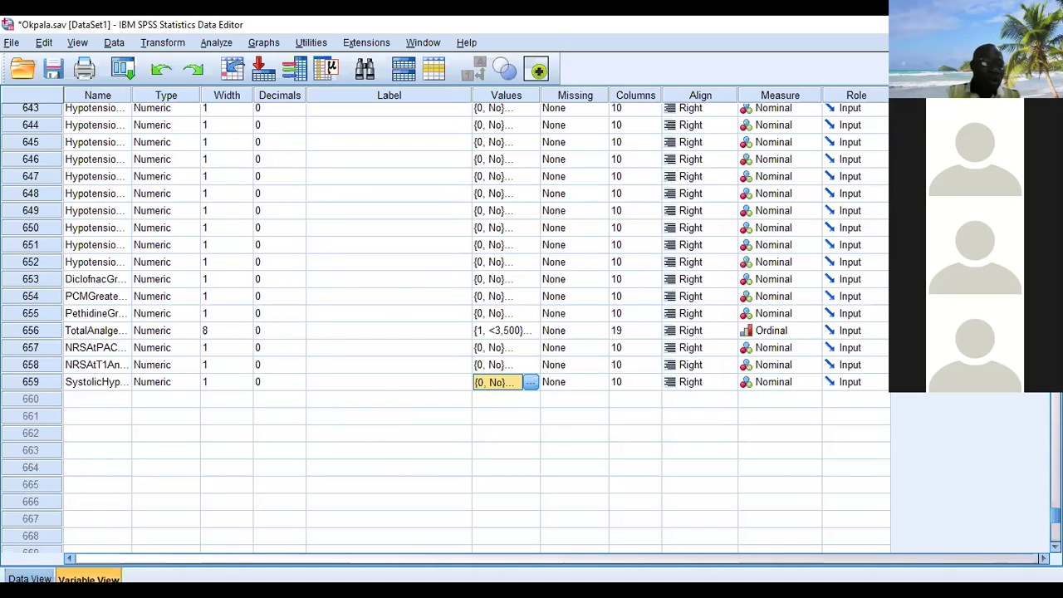
- Run a Frequencies analysis with a frequency table for the SystolicHyperension variable
{"action": "left_click", "coordinate": [29, 579]}
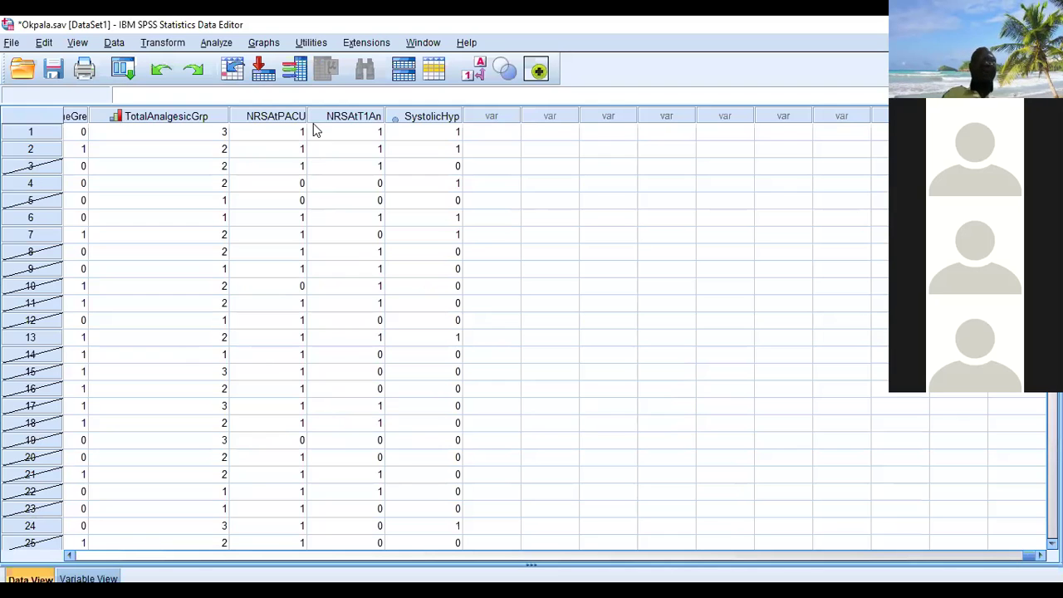
{"action": "left_click", "coordinate": [216, 43]}
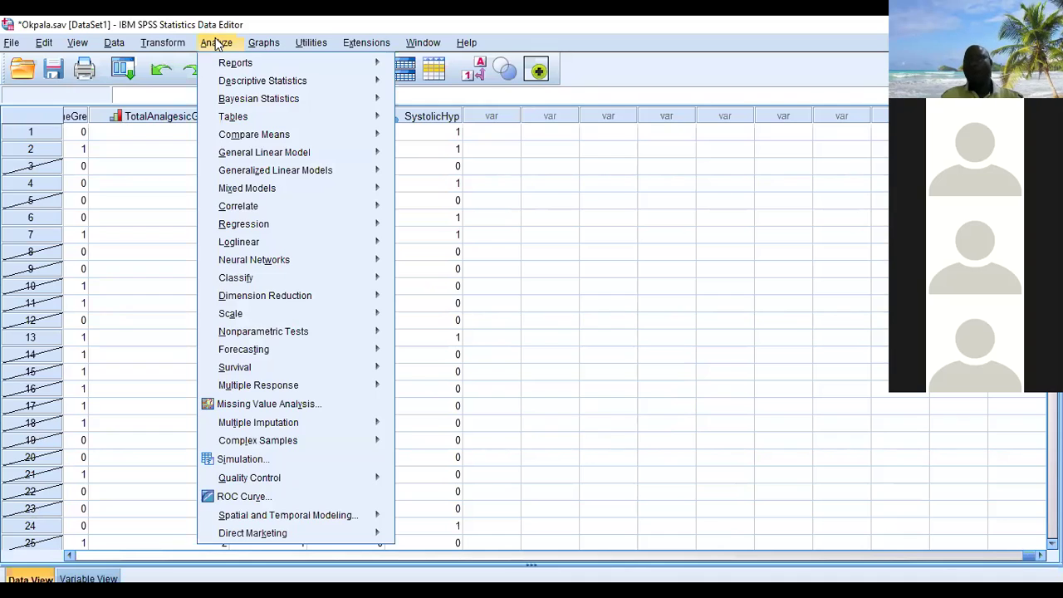
{"action": "mouse_move", "coordinate": [298, 76]}
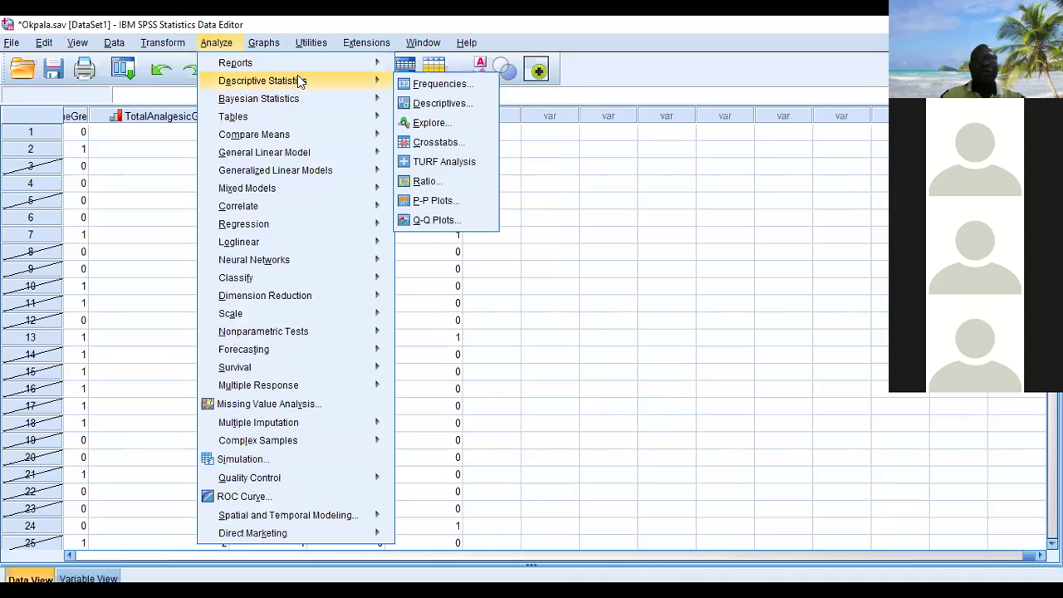
{"action": "left_click", "coordinate": [405, 85]}
{"action": "left_click_drag", "start_coordinate": [486, 259], "coordinate": [481, 352]}
{"action": "left_click", "coordinate": [440, 352]}
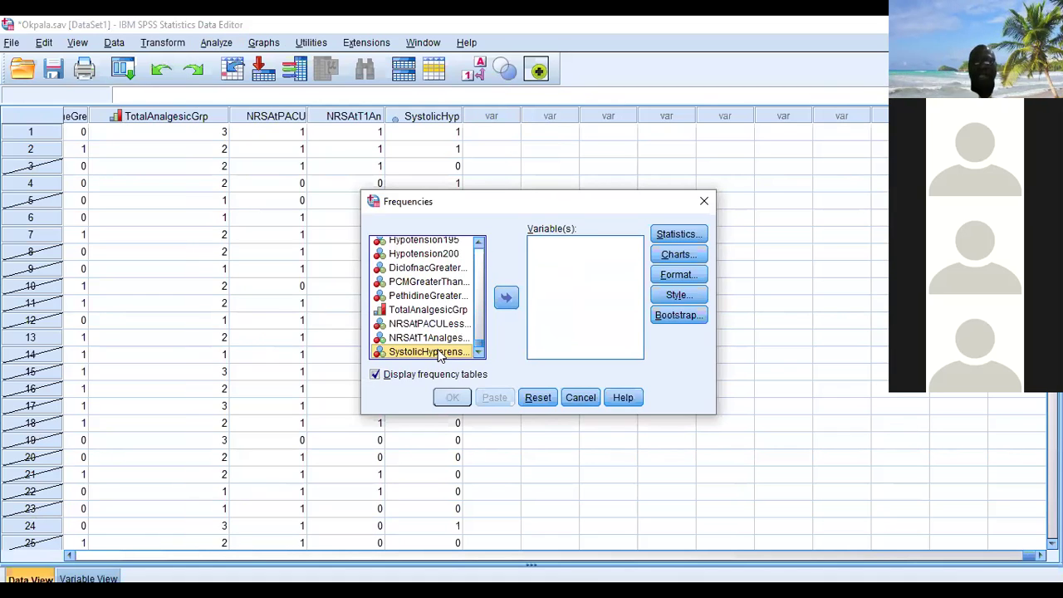
{"action": "left_click", "coordinate": [505, 297]}
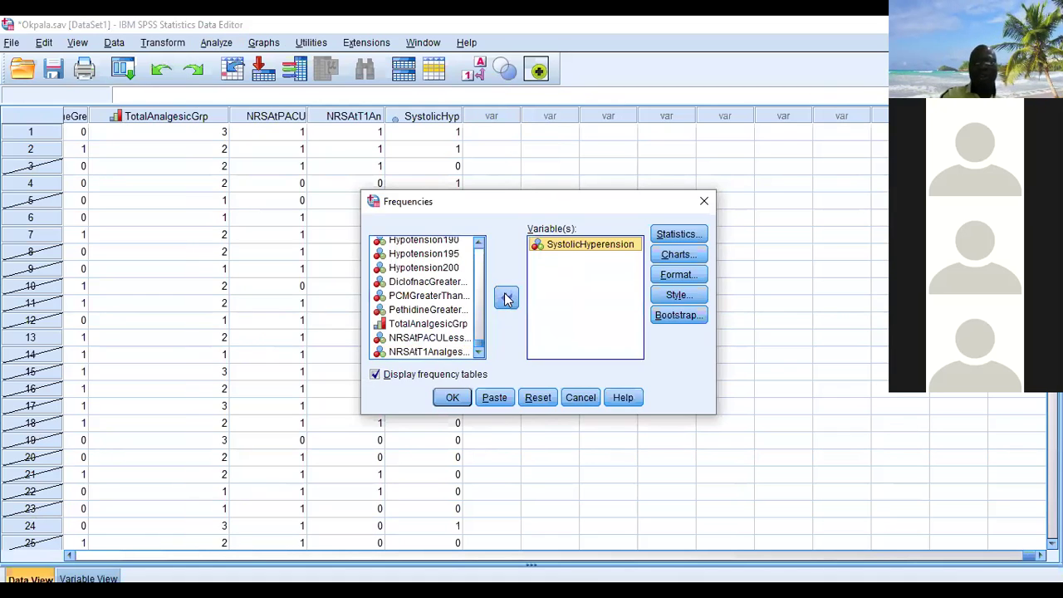
{"action": "left_click", "coordinate": [452, 397]}
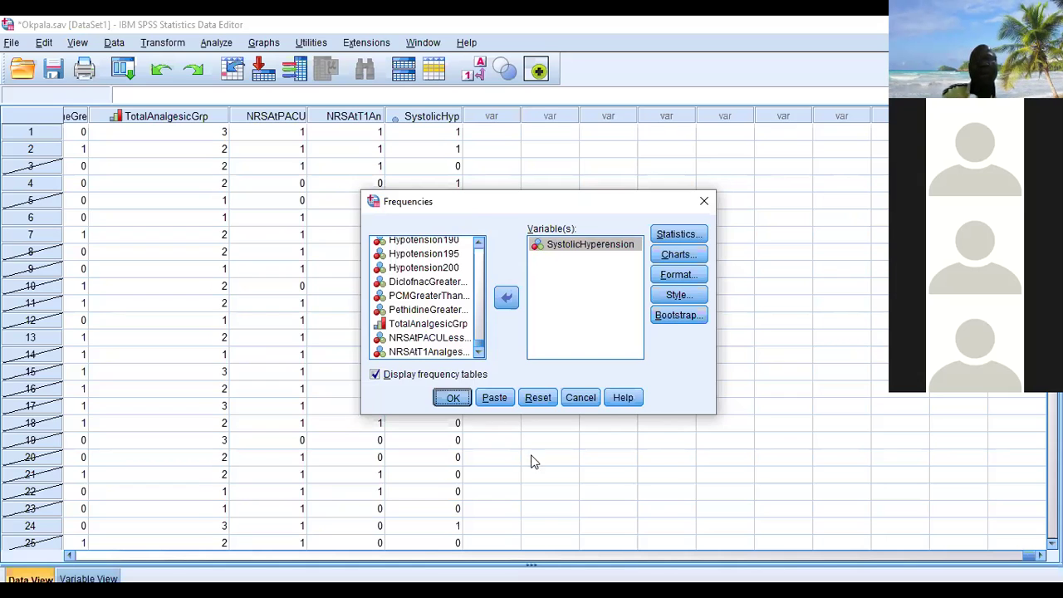
{"action": "left_click", "coordinate": [581, 397]}
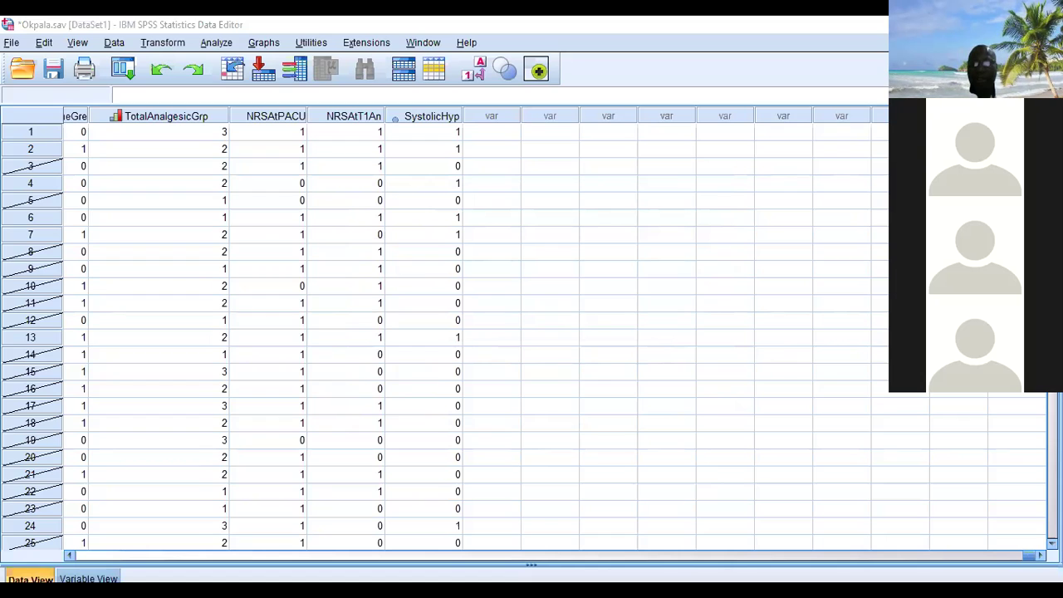
{"action": "left_click", "coordinate": [783, 490]}
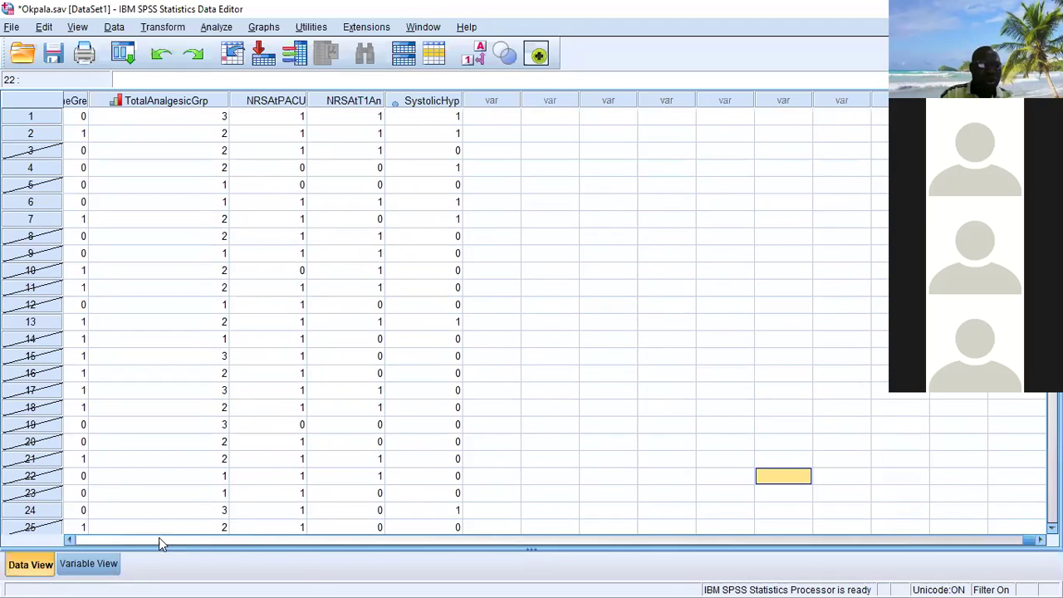
{"action": "left_click", "coordinate": [89, 565]}
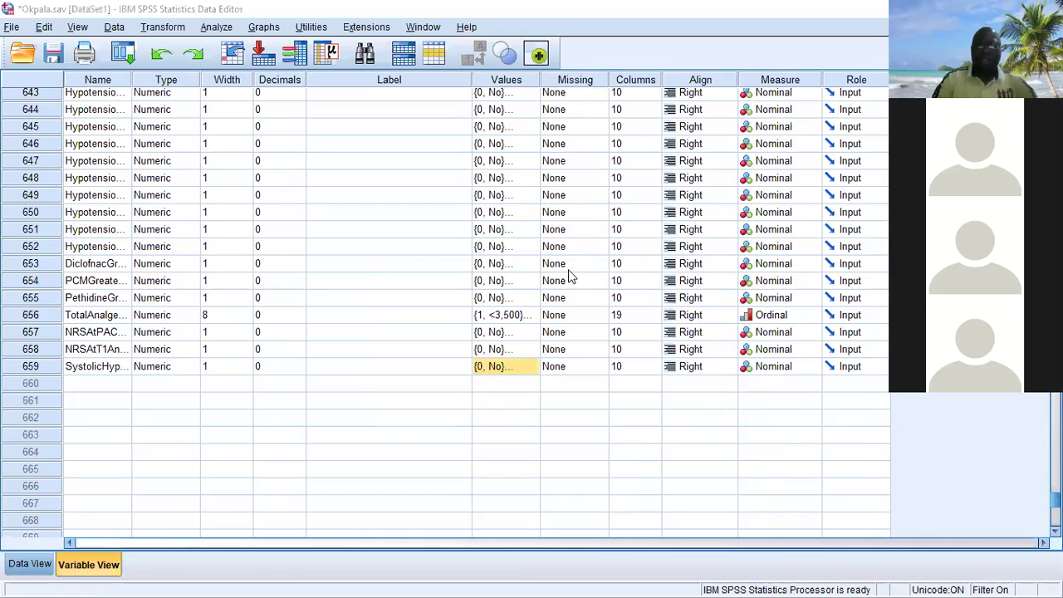
{"action": "left_click", "coordinate": [264, 53]}
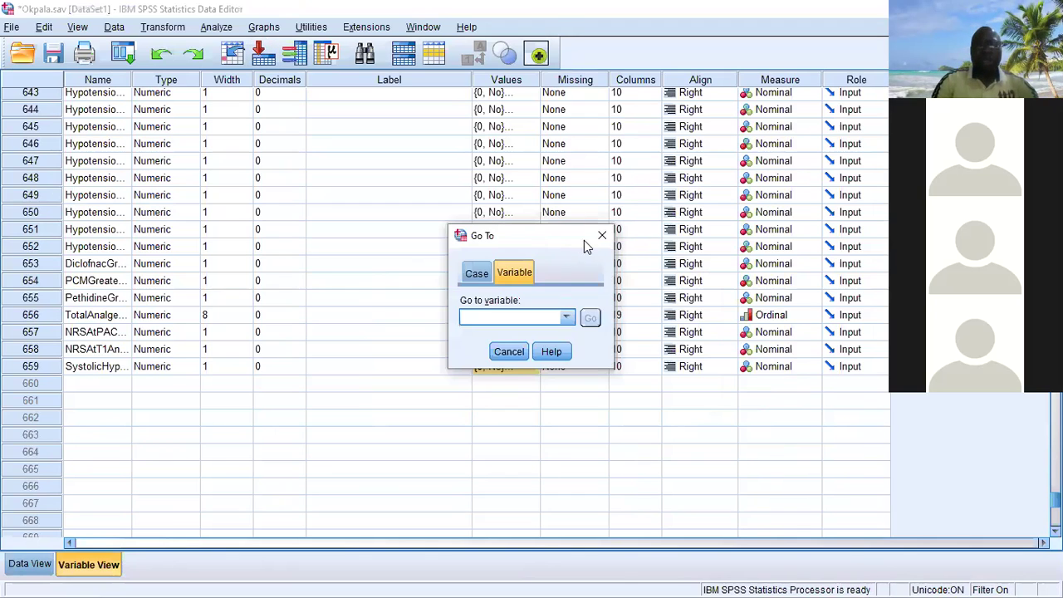
{"action": "left_click", "coordinate": [597, 238]}
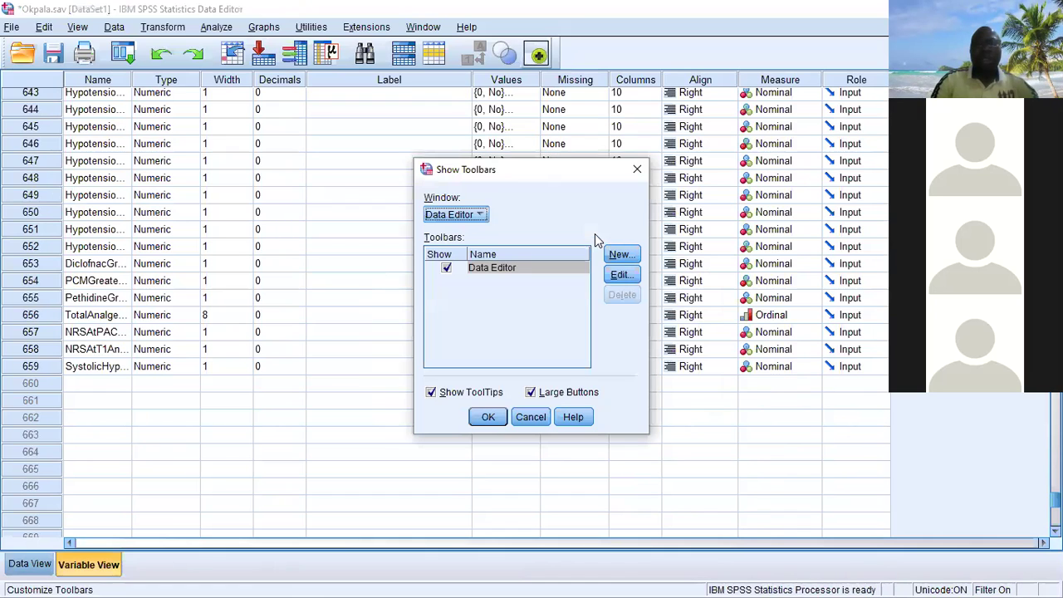
{"action": "left_click", "coordinate": [637, 170]}
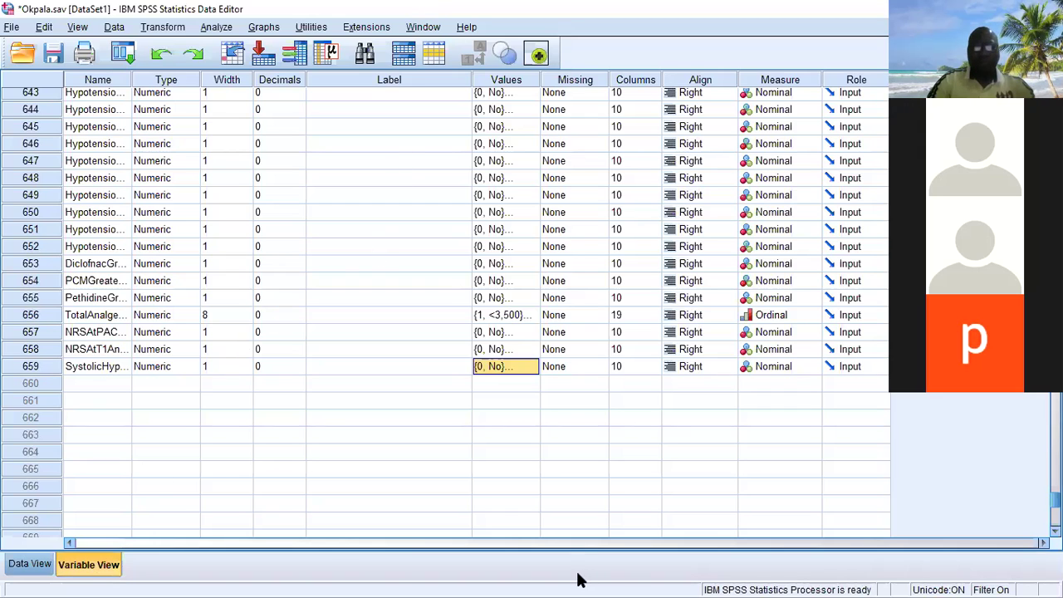
- Undo the last value label change on the SystolicHyperension variable
{"action": "left_click", "coordinate": [160, 56]}
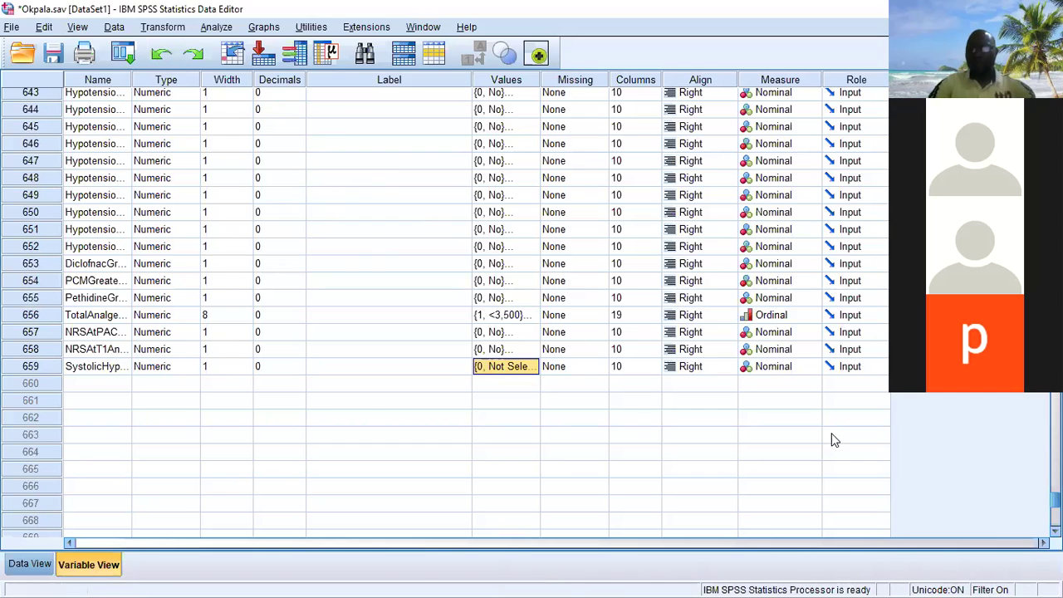
{"action": "left_click", "coordinate": [523, 536]}
{"action": "left_click", "coordinate": [596, 529]}
{"action": "left_click", "coordinate": [598, 529]}
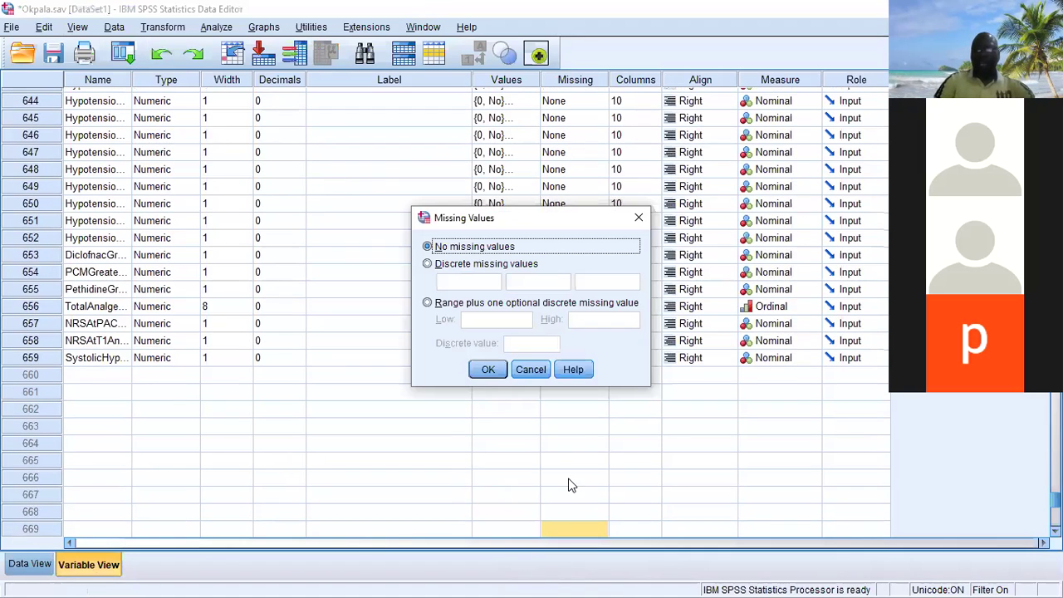
{"action": "left_click", "coordinate": [636, 217]}
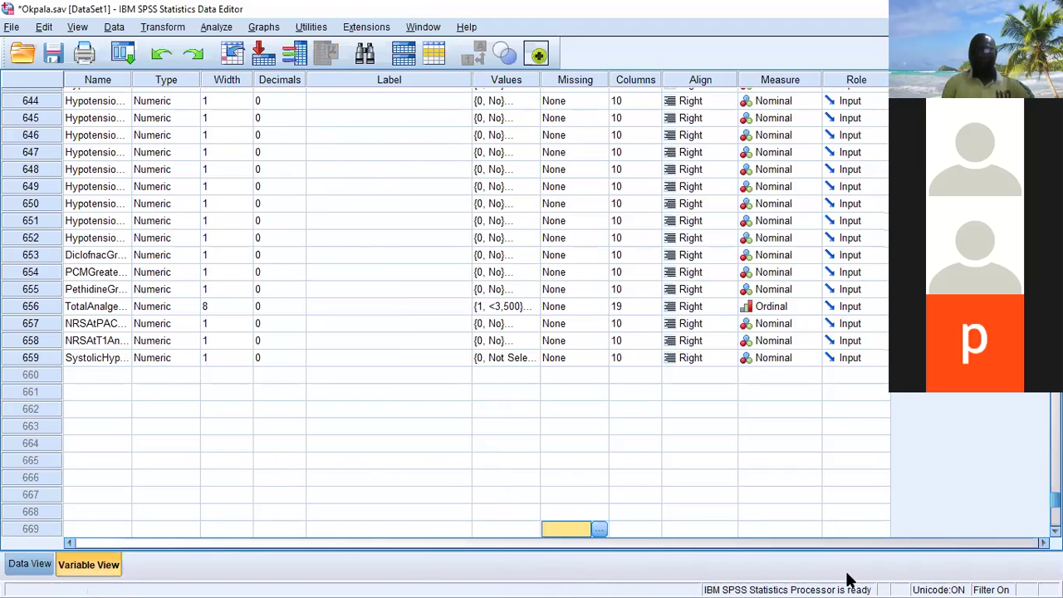
- Look through the earlier variable definitions, check the measurement level options for SBP75 without changing them, and show the desktop
{"action": "scroll", "coordinate": [653, 260], "scroll_direction": "up", "scroll_amount": 20}
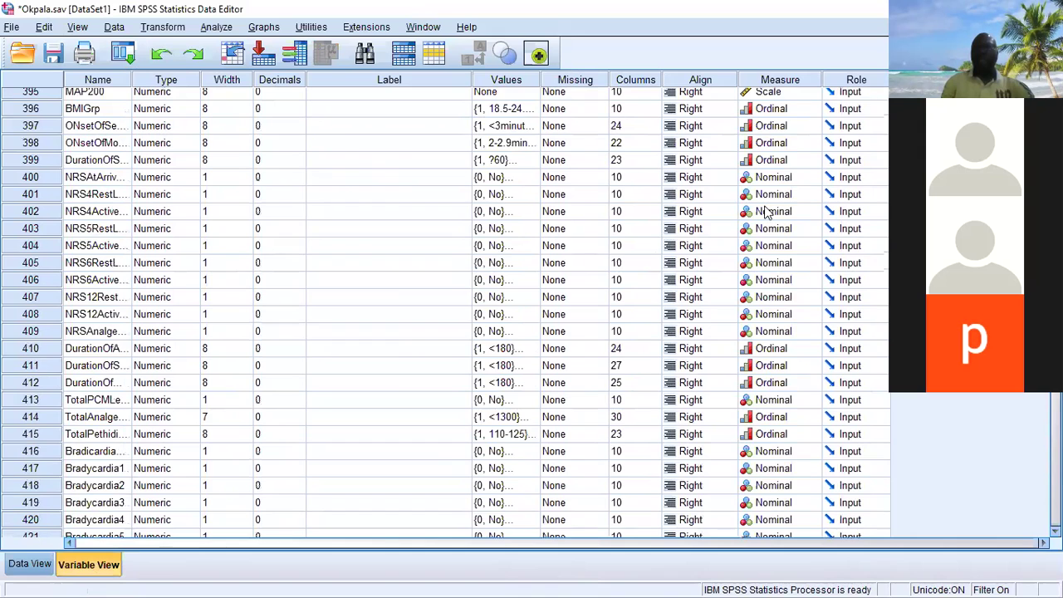
{"action": "left_click", "coordinate": [602, 247]}
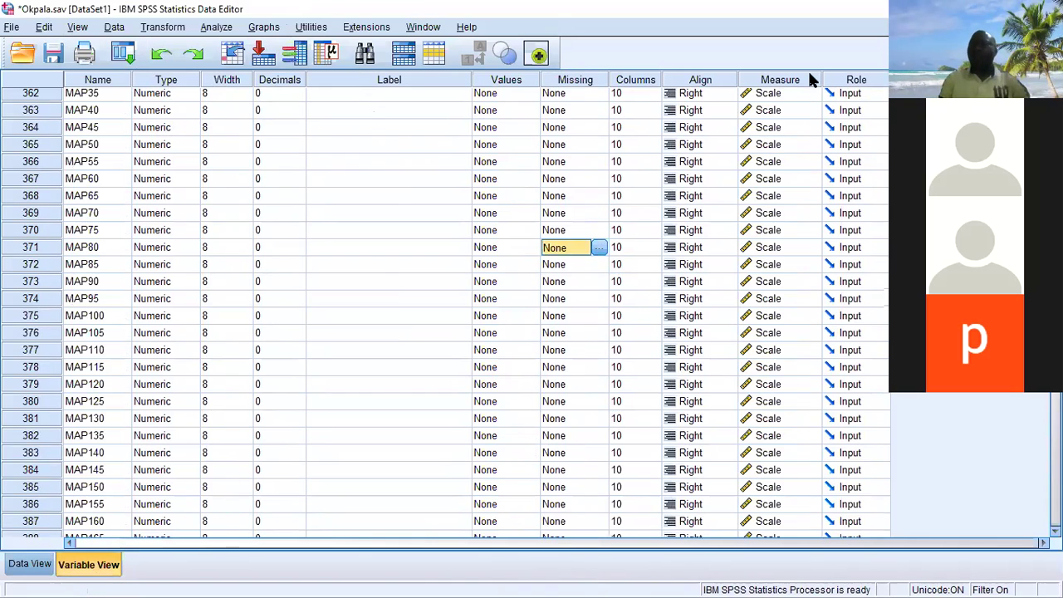
{"action": "scroll", "coordinate": [519, 98], "scroll_direction": "up", "scroll_amount": 20}
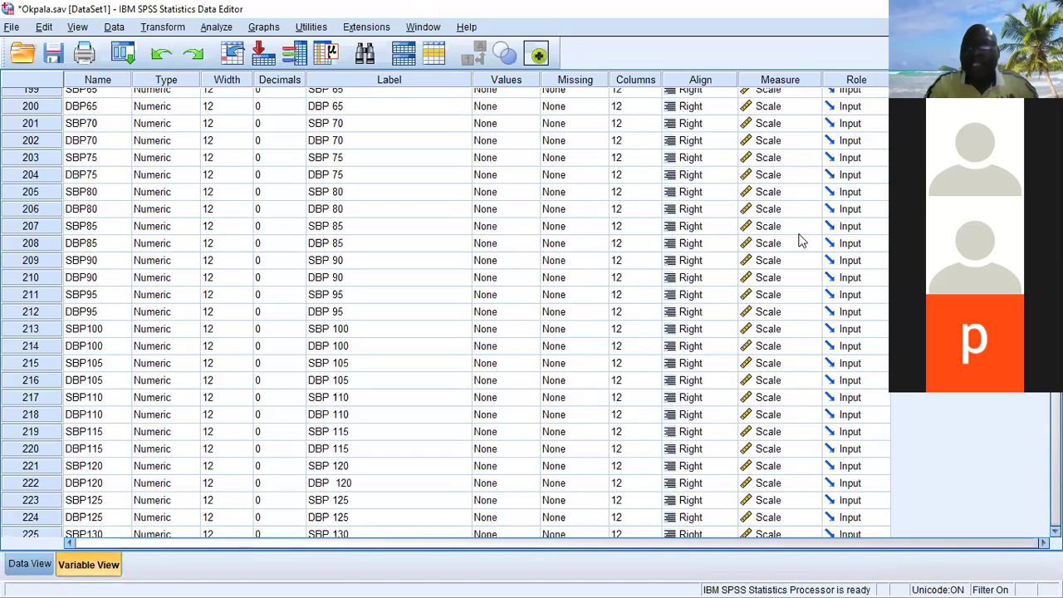
{"action": "left_click_drag", "start_coordinate": [766, 123], "coordinate": [767, 139]}
{"action": "left_click", "coordinate": [802, 158]}
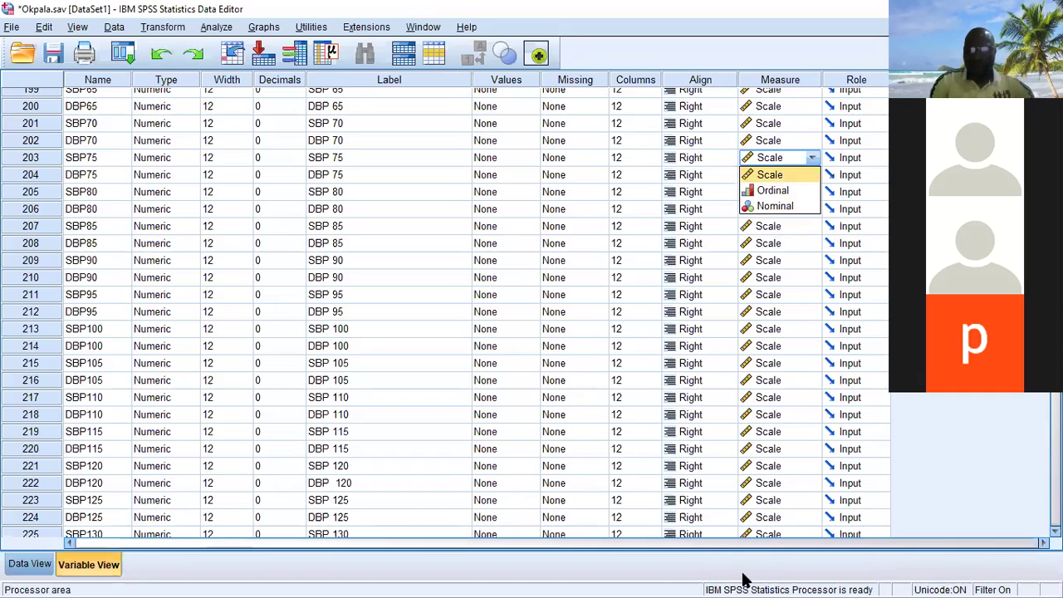
{"action": "left_click", "coordinate": [466, 387]}
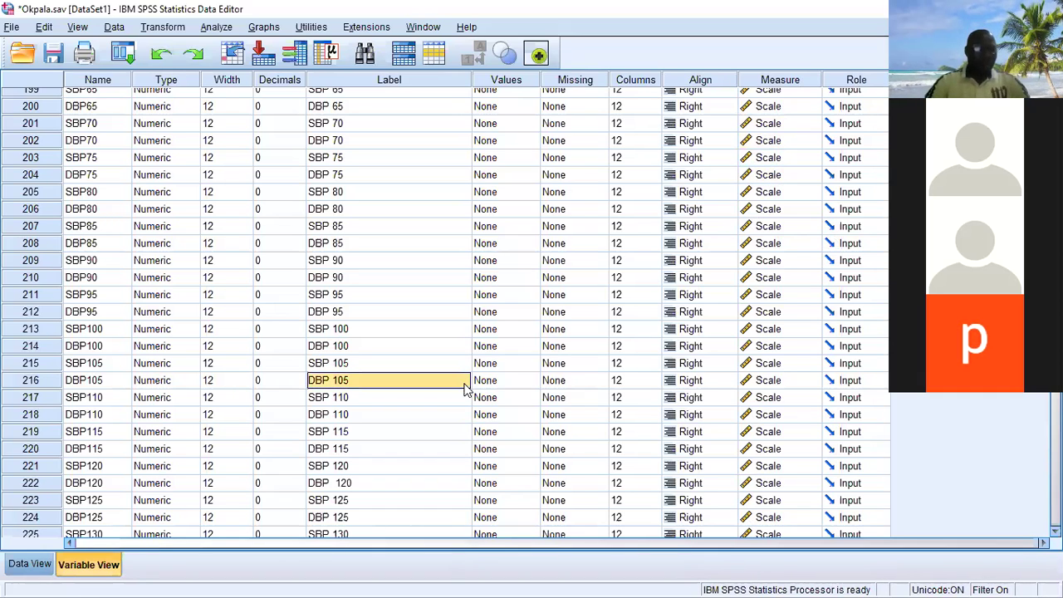
{"action": "key", "text": "super+d"}
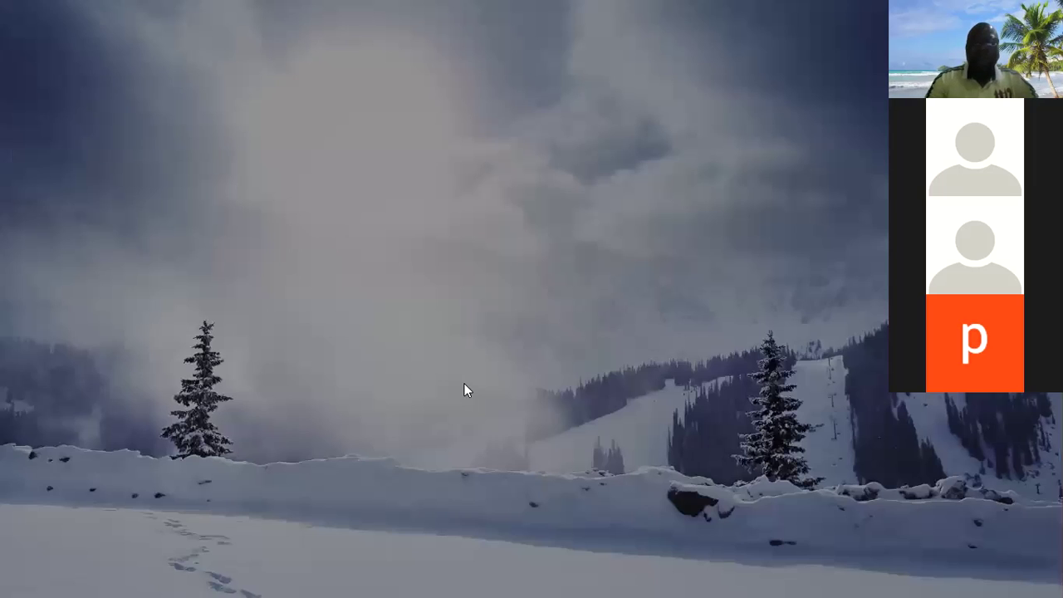